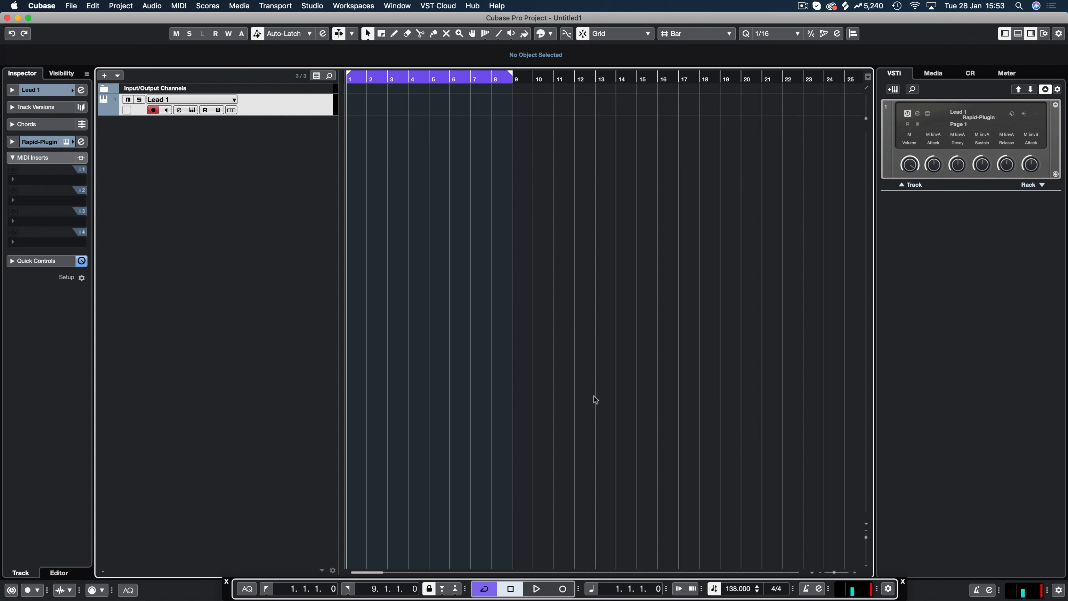
# Step: Record an eight-bar MIDI performance on the Lead 1 track and open the recorded part in the Key Editor
pyautogui.click(564, 589)
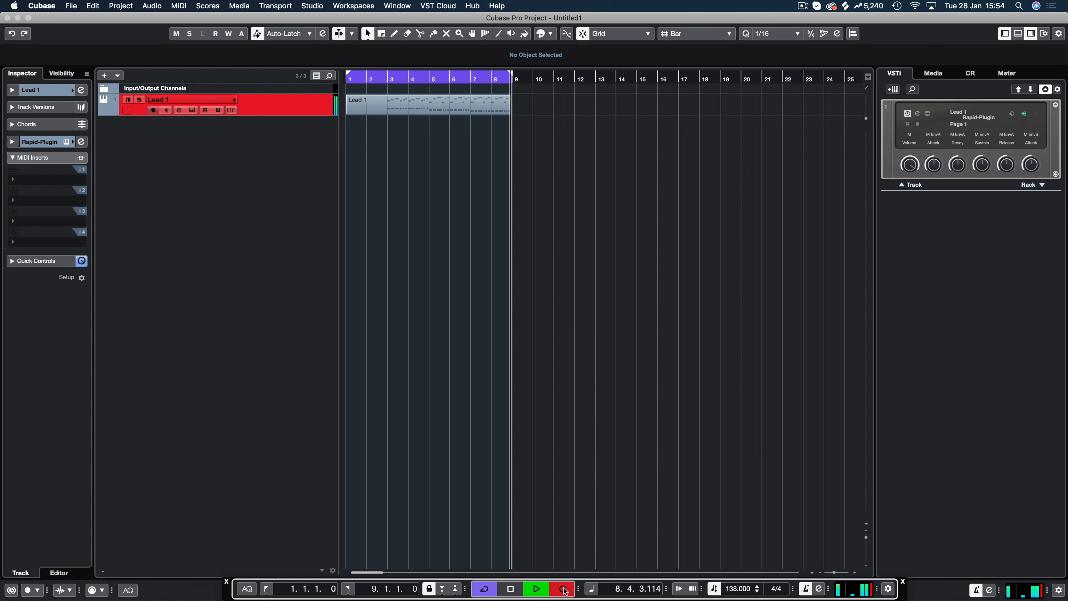
pyautogui.click(563, 588)
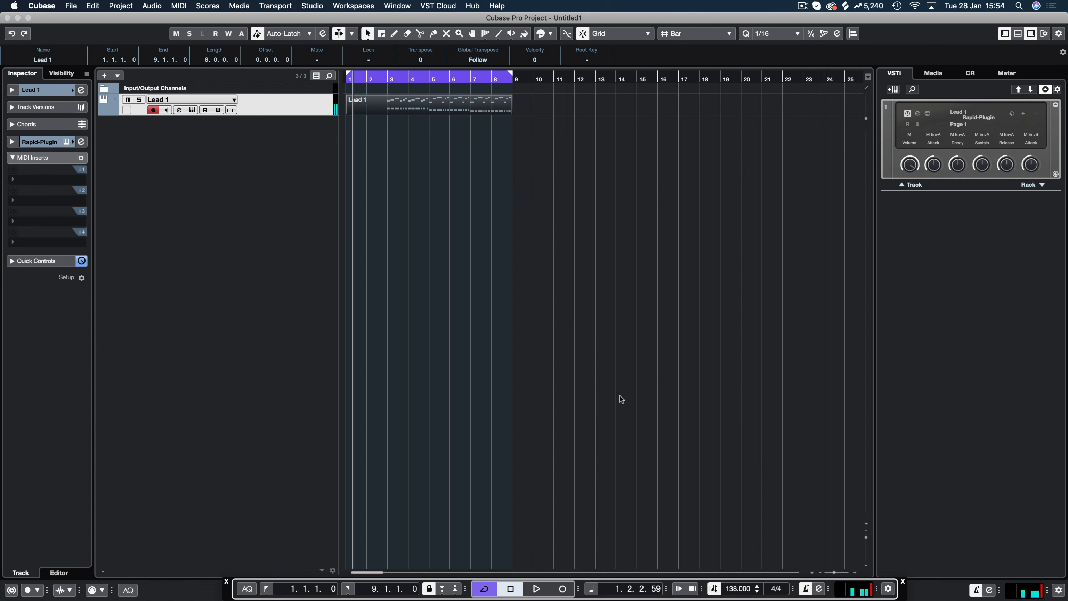
pyautogui.click(438, 103)
pyautogui.doubleClick(438, 105)
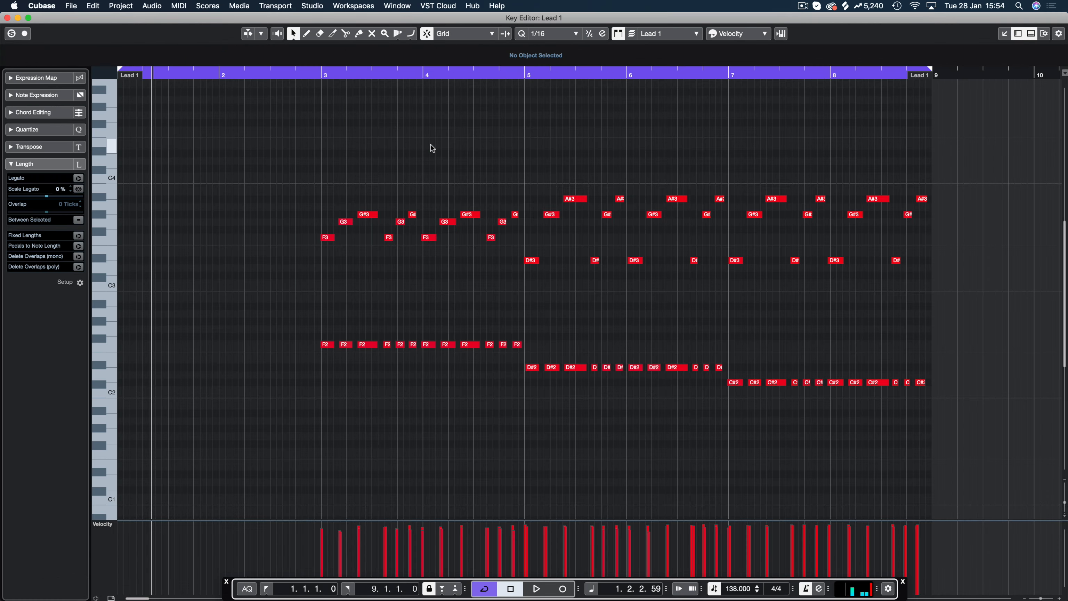
# Step: Delete the notes in bars 4 and 5 and move all notes from bar 6 onward to start at bar 4
pyautogui.moveTo(516, 203); pyautogui.dragTo(421, 353)
pyautogui.press('Delete')
pyautogui.moveTo(503, 168); pyautogui.dragTo(622, 374)
pyautogui.press('Delete')
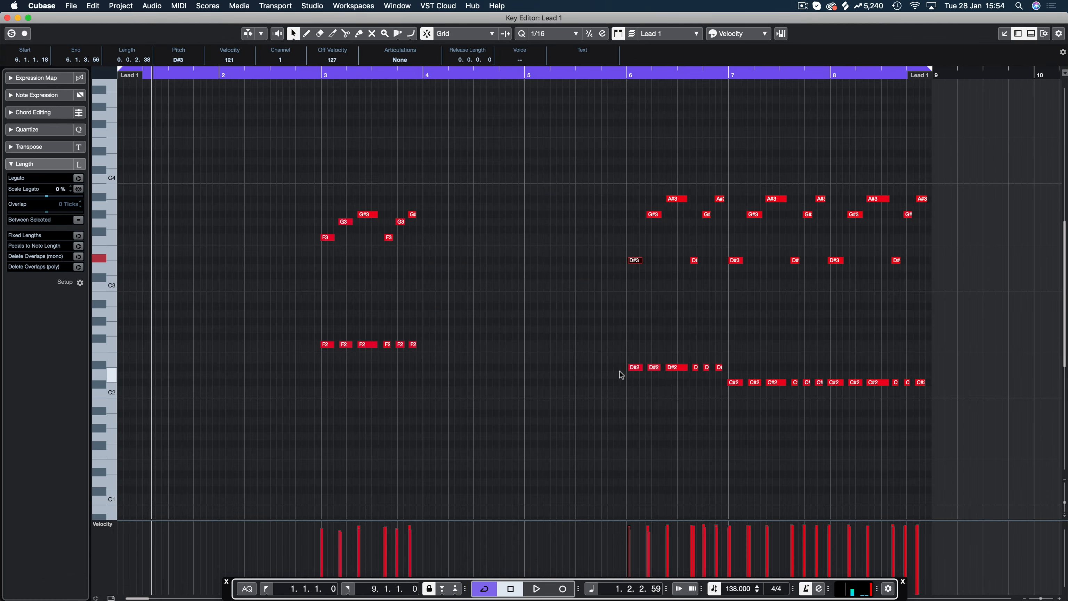
pyautogui.moveTo(598, 148); pyautogui.dragTo(959, 407)
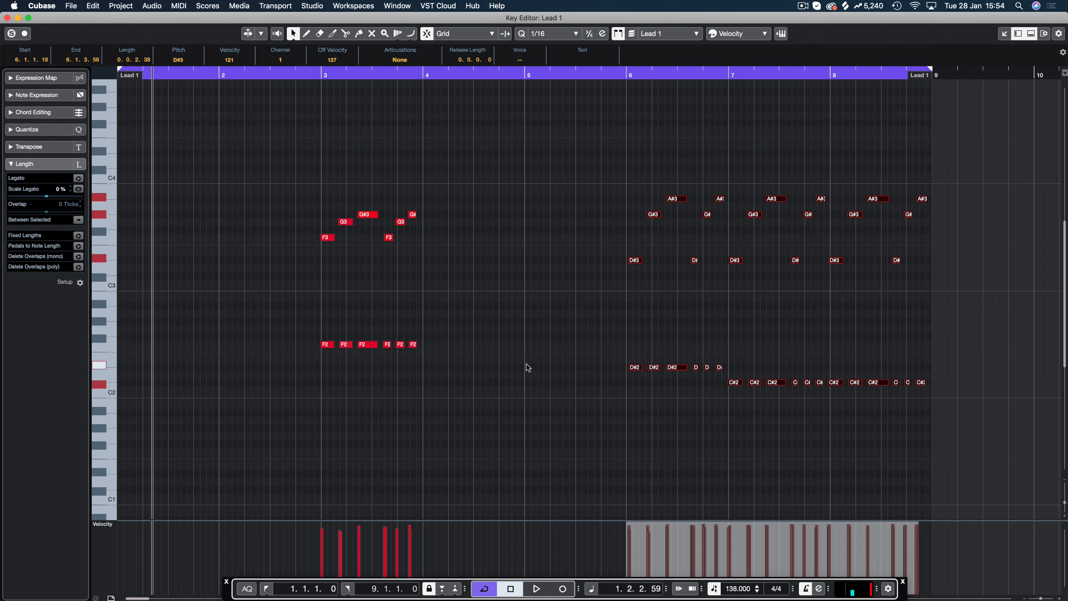
pyautogui.moveTo(639, 369); pyautogui.dragTo(434, 370)
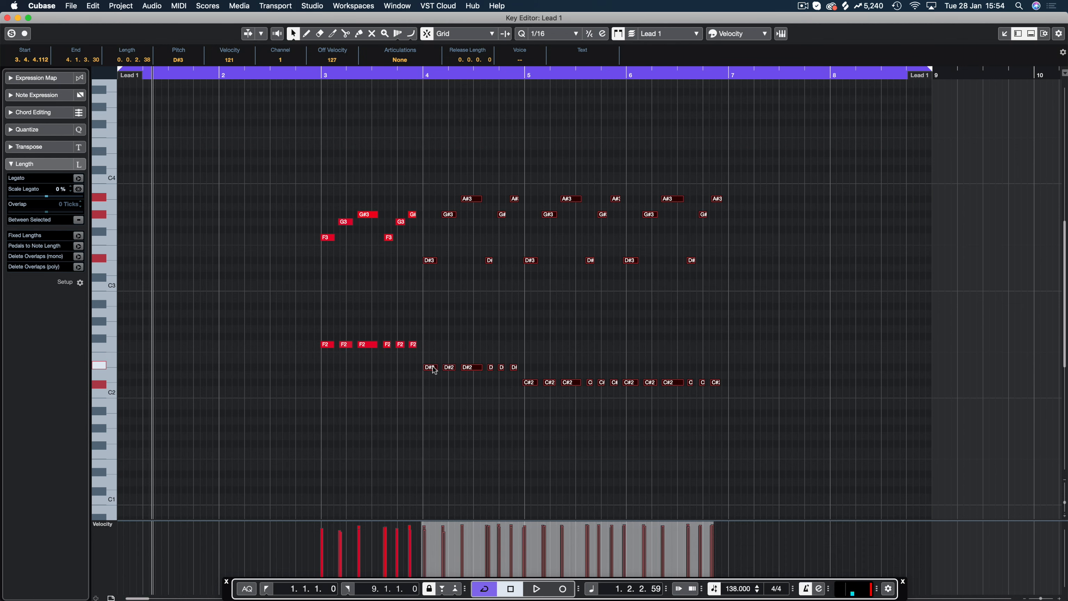
# Step: Quantize all notes to 1/16 and apply fixed lengths to them
pyautogui.press('super+a')
pyautogui.press('q')
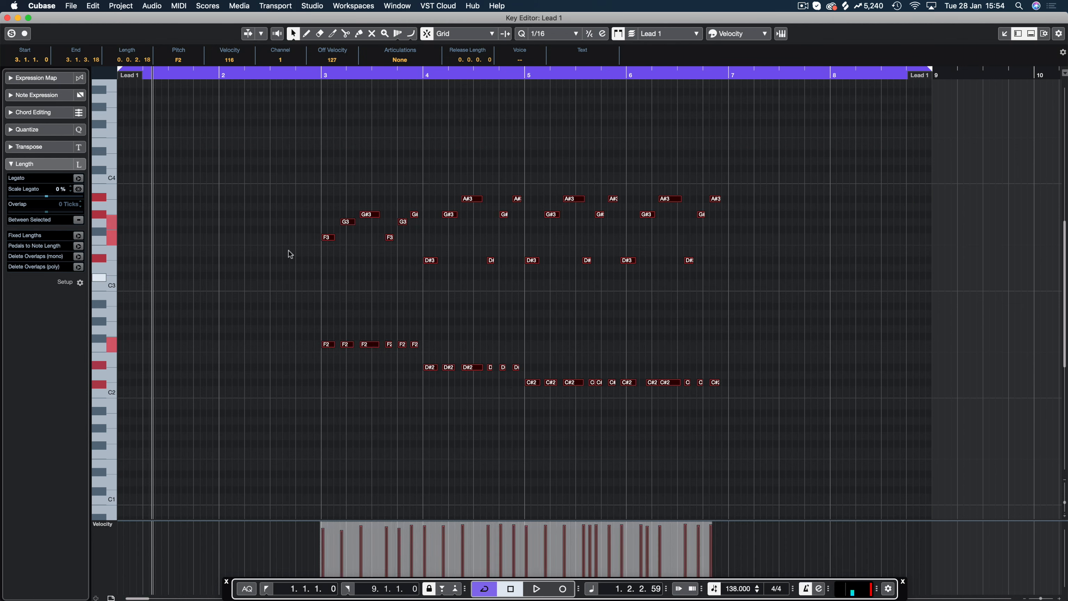
pyautogui.click(78, 235)
pyautogui.click(362, 150)
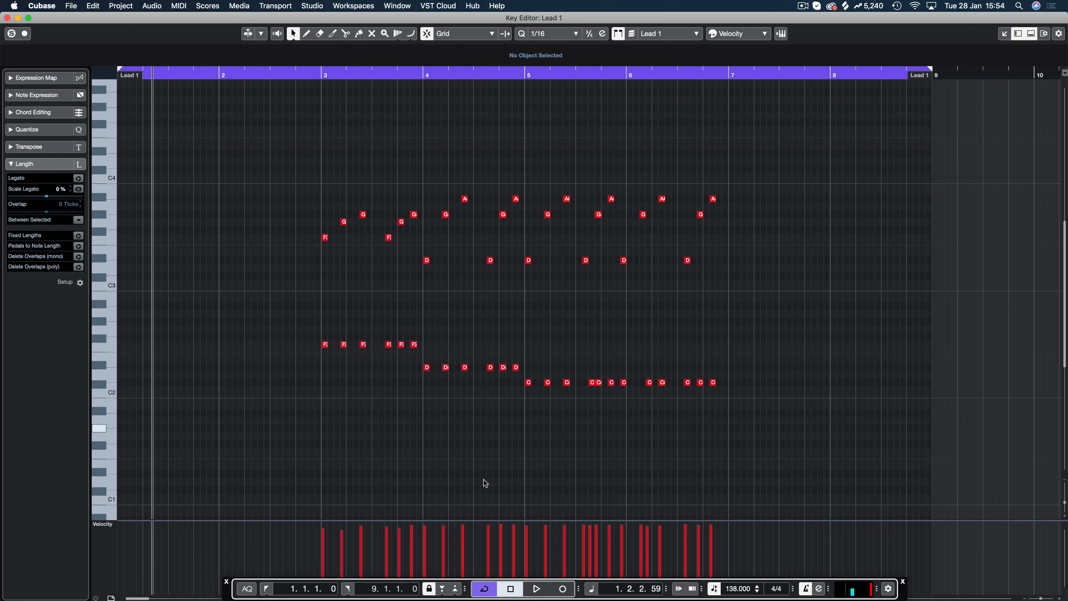
# Step: Move all notes to start at bar 1 and set the loop end to bar 5 during playback
pyautogui.press('super+a')
pyautogui.click(549, 444)
pyautogui.press('super+a')
pyautogui.moveTo(325, 237); pyautogui.dragTo(121, 237)
pyautogui.press('space')
pyautogui.keyDown('alt'); pyautogui.click(528, 76); pyautogui.keyUp('alt')
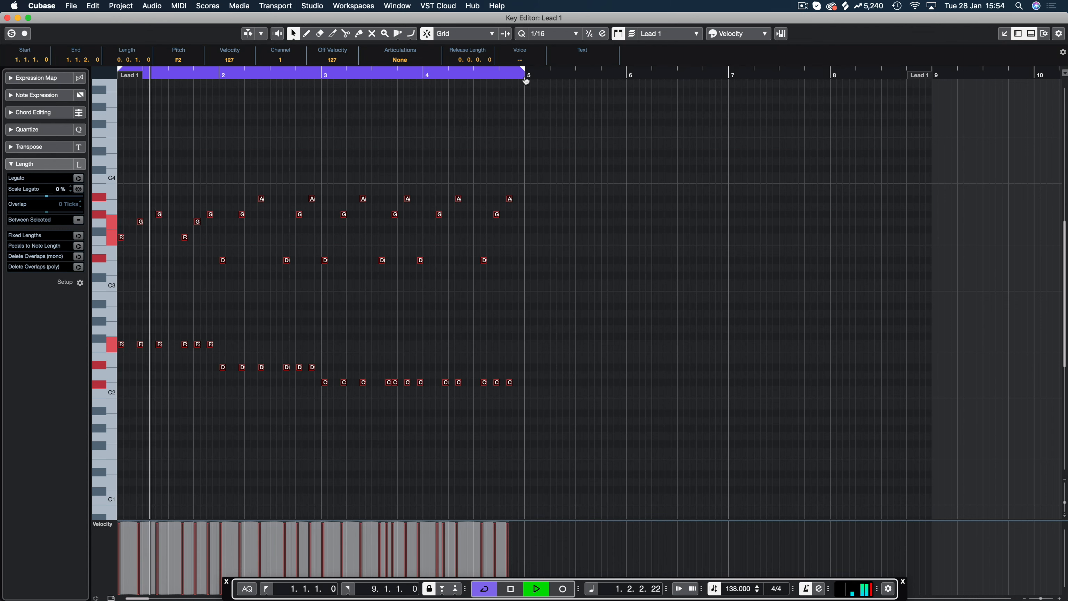
pyautogui.click(545, 131)
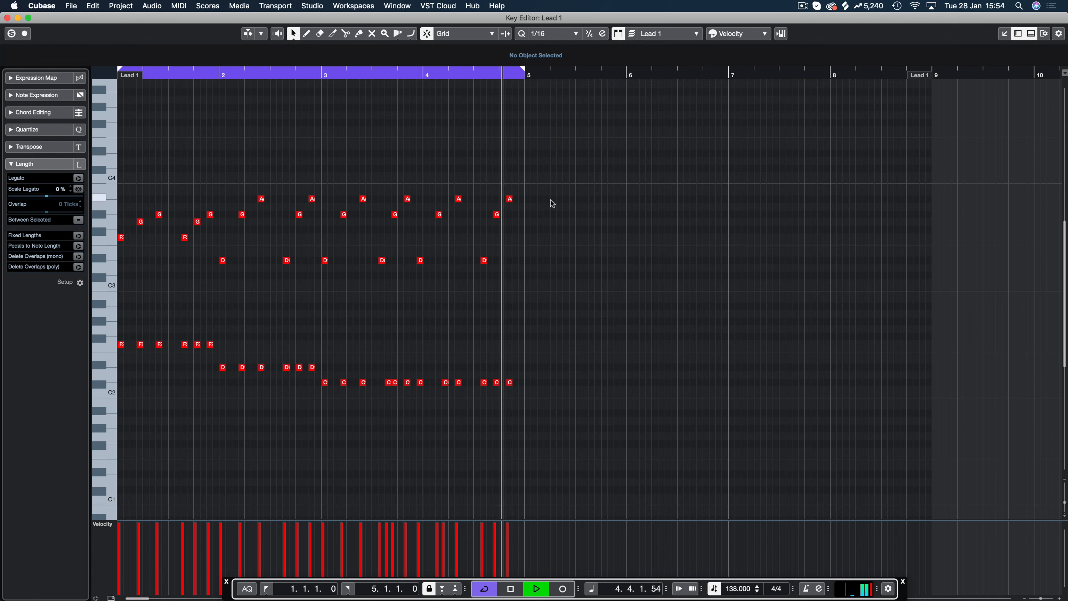
# Step: Delete all notes from bar 3 onward
pyautogui.moveTo(583, 172); pyautogui.dragTo(397, 388)
pyautogui.click(397, 384)
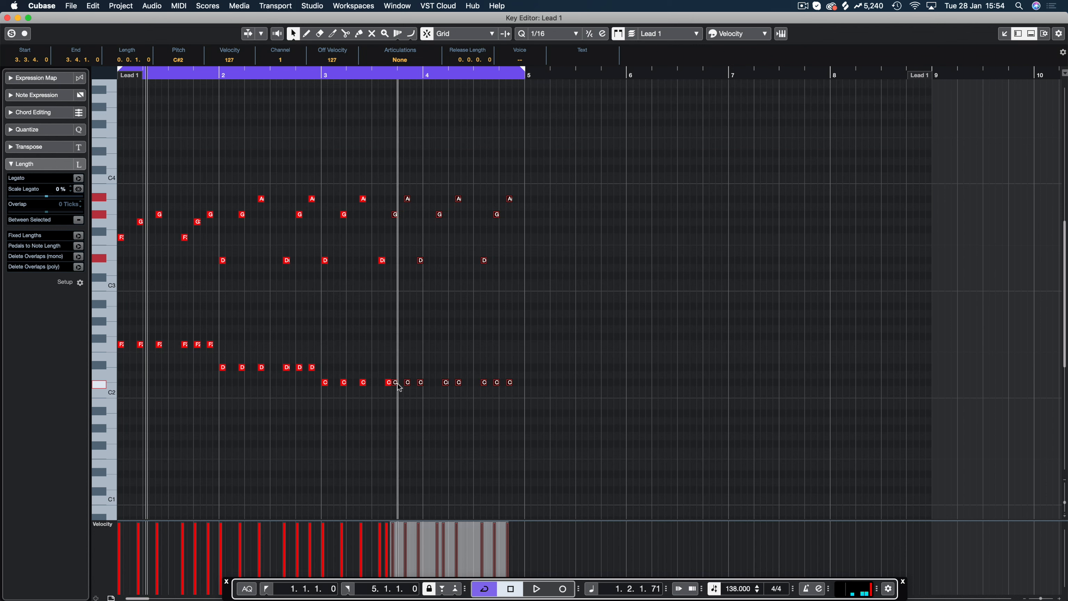
pyautogui.click(387, 306)
pyautogui.moveTo(585, 123); pyautogui.dragTo(324, 387)
pyautogui.press('Delete')
# Step: Duplicate the notes of bar 2 into bars 3 and 4, aligning each copy with the start of its bar
pyautogui.moveTo(365, 161); pyautogui.dragTo(226, 374)
pyautogui.hotkey('alt', 'd')
pyautogui.moveTo(319, 372); pyautogui.dragTo(325, 373)
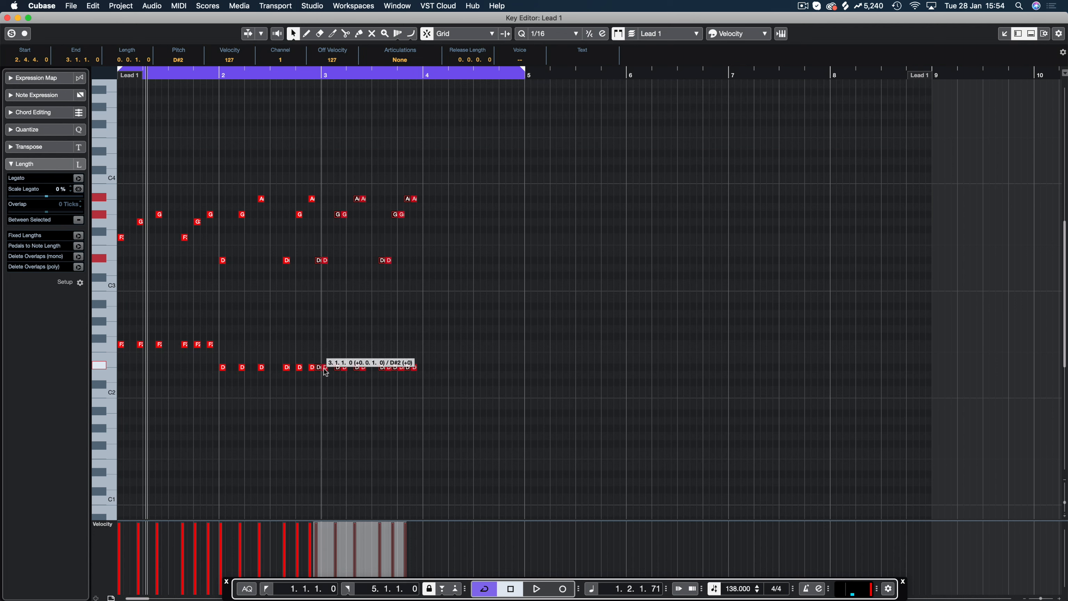
pyautogui.hotkey('alt', 'd')
pyautogui.moveTo(421, 370); pyautogui.dragTo(428, 369)
# Step: Lower the D#2 notes in bars 3 and 4 to C#2 and the D#3 notes there to C#3, and play back the result
pyautogui.moveTo(545, 353); pyautogui.dragTo(326, 378)
pyautogui.press('Down')
pyautogui.press('Down')
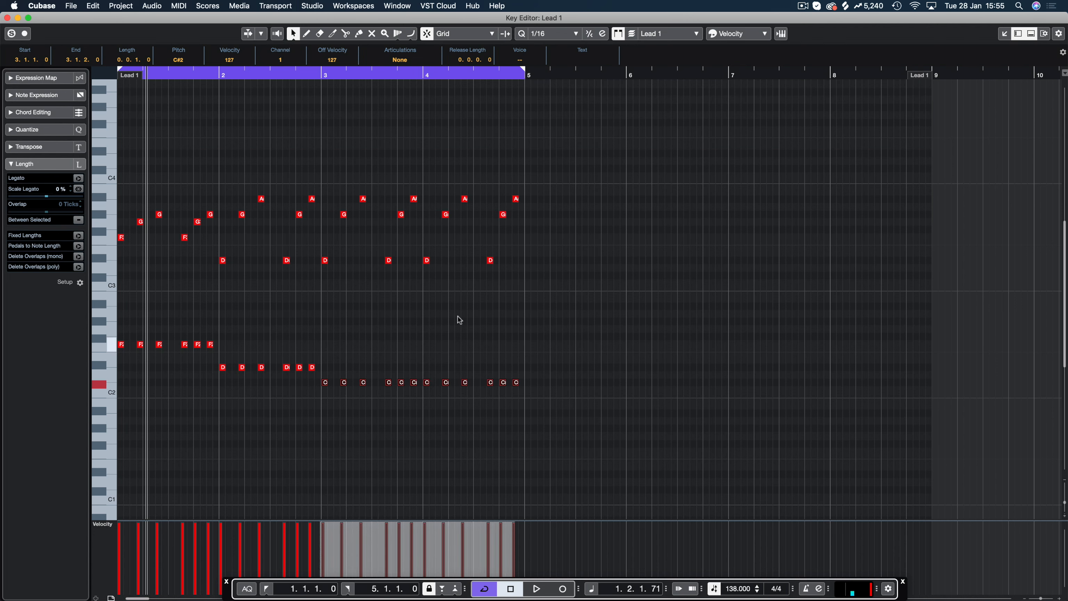
pyautogui.moveTo(547, 246); pyautogui.dragTo(336, 266)
pyautogui.press('Down')
pyautogui.press('Down')
pyautogui.press('Down')
pyautogui.press('Down')
pyautogui.click(391, 237)
pyautogui.press('space')
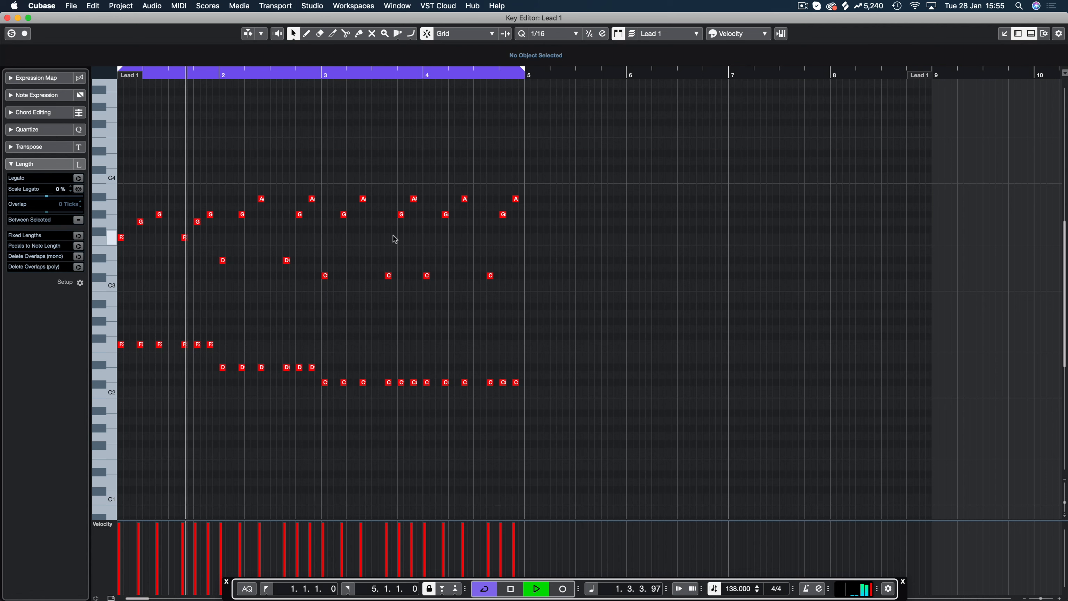
pyautogui.press('space')
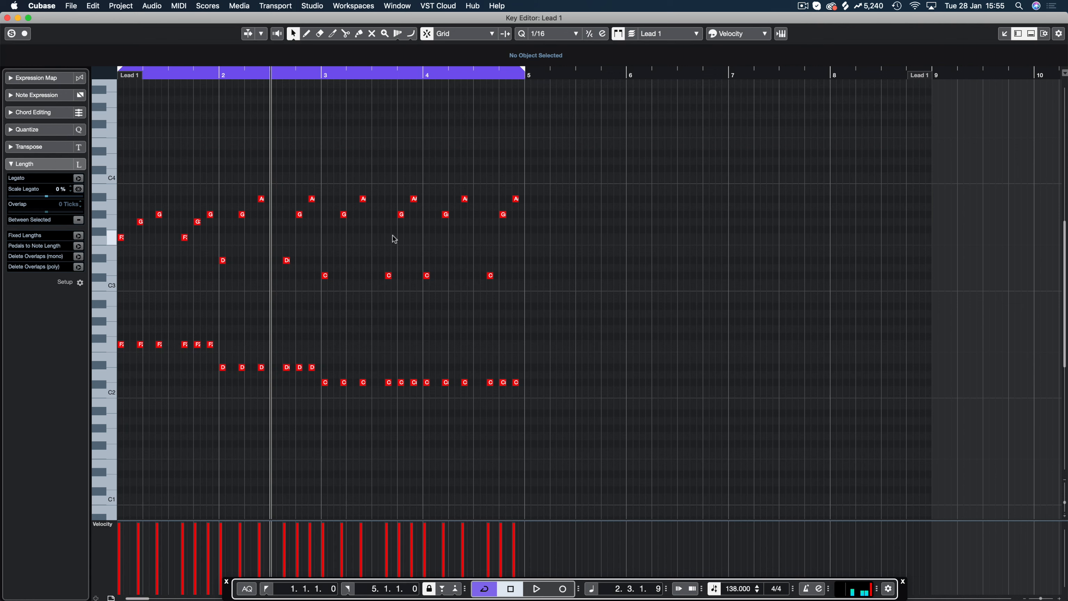
# Step: Copy the lowest row of notes in all four bars one octave down and one sixteenth later, and audition it
pyautogui.moveTo(556, 331); pyautogui.dragTo(116, 410)
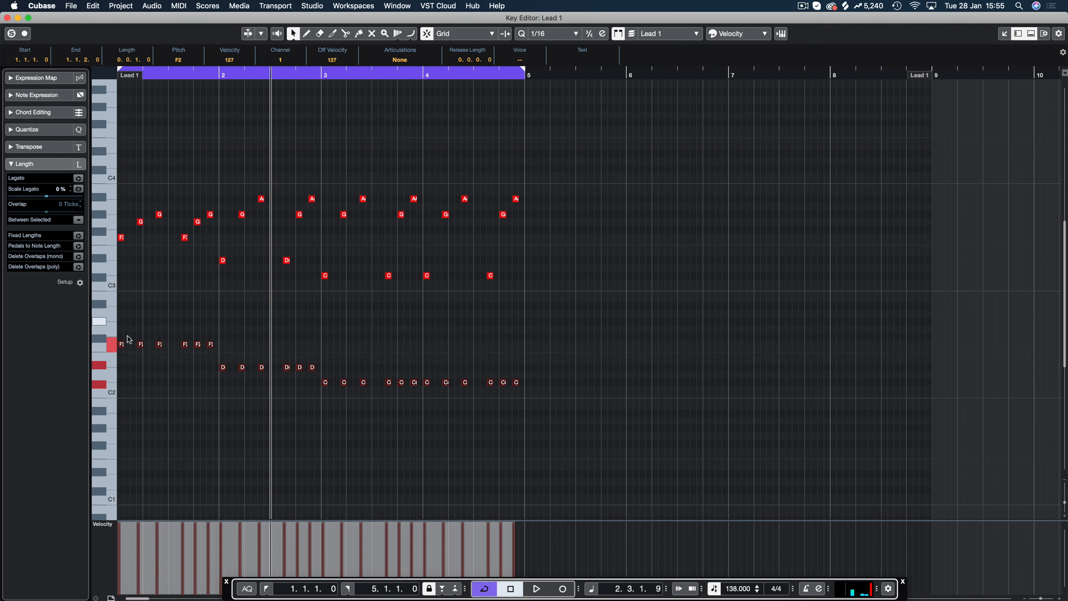
pyautogui.moveTo(122, 351); pyautogui.dragTo(131, 453)
pyautogui.press('space')
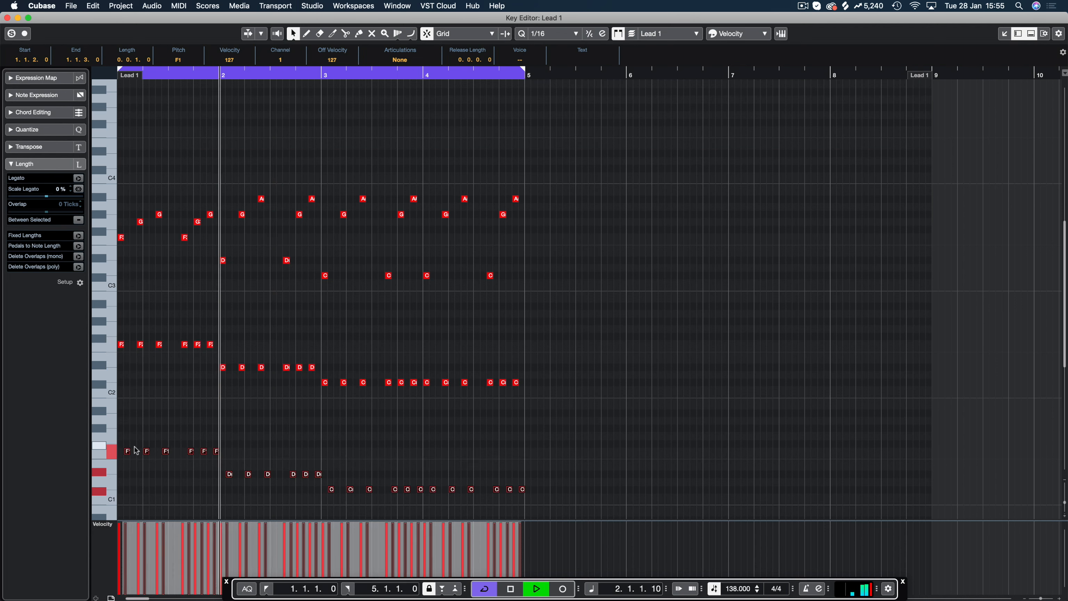
pyautogui.press('space')
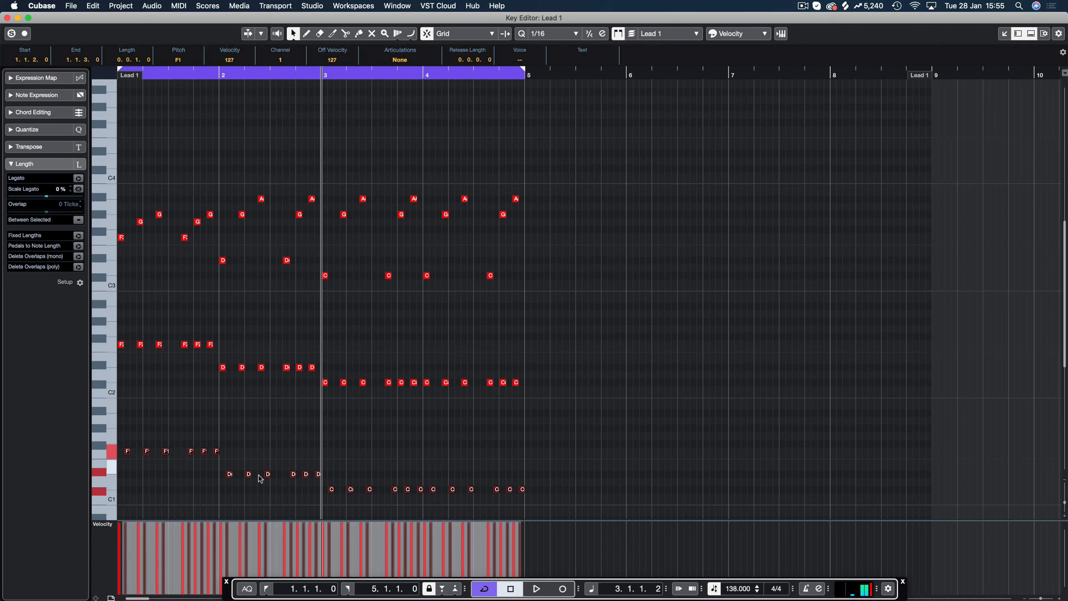
# Step: Copy the first three bass notes of each bar one sixteenth later and play back the bass pattern
pyautogui.moveTo(274, 459); pyautogui.dragTo(227, 487)
pyautogui.moveTo(172, 431); pyautogui.dragTo(123, 463)
pyautogui.moveTo(327, 482); pyautogui.dragTo(373, 501)
pyautogui.moveTo(429, 483); pyautogui.dragTo(475, 510)
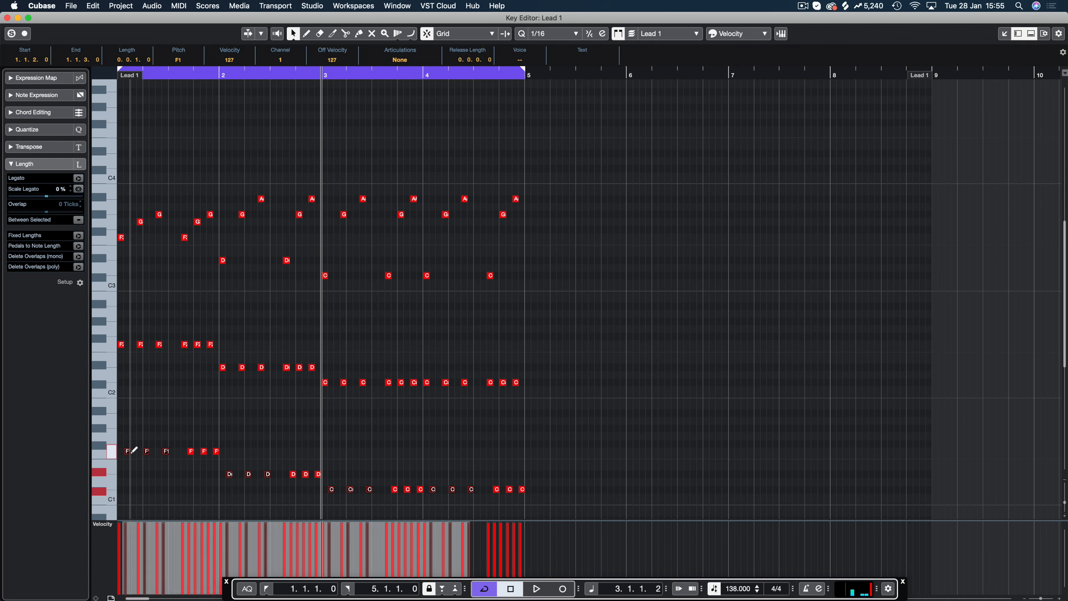
pyautogui.moveTo(129, 453); pyautogui.dragTo(138, 455)
pyautogui.press('space')
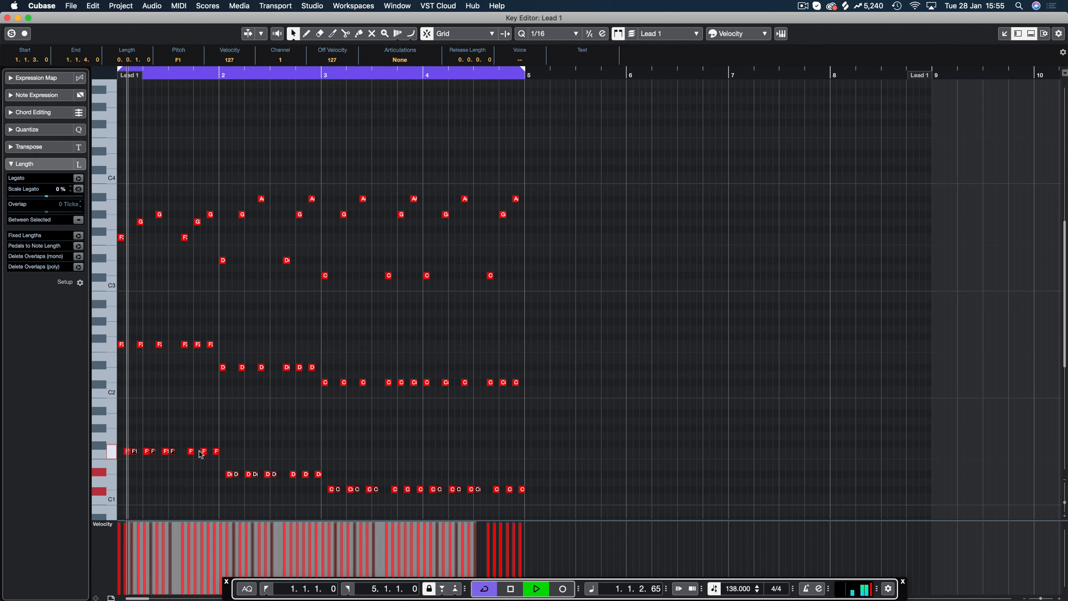
pyautogui.click(179, 443)
pyautogui.press('space')
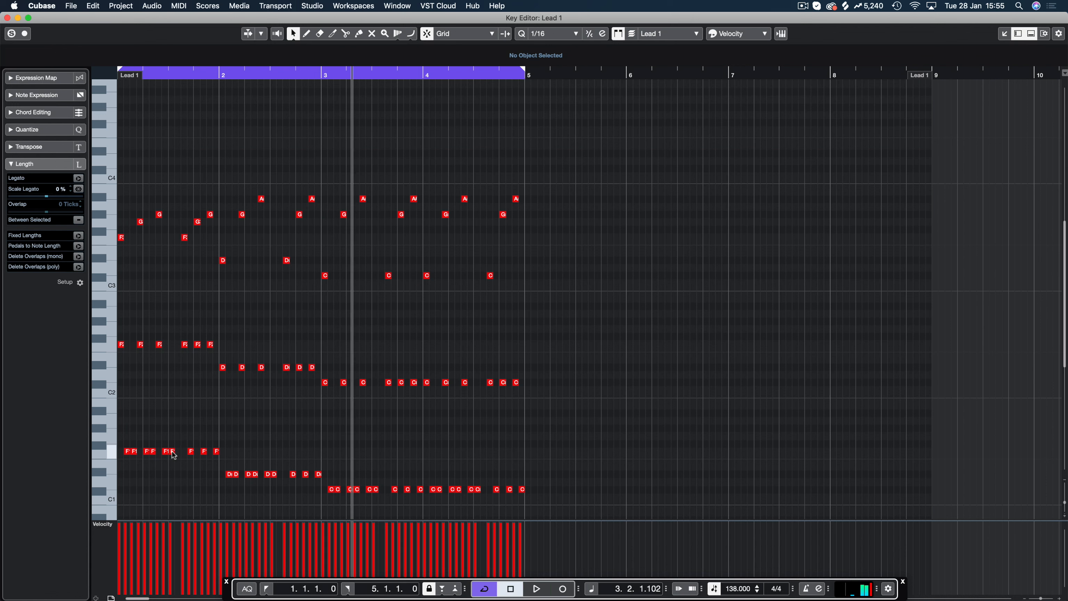
# Step: Duplicate the bass note on beat 3 of each bar one sixteenth later and close the Key Editor
pyautogui.click(174, 452)
pyautogui.click(274, 474)
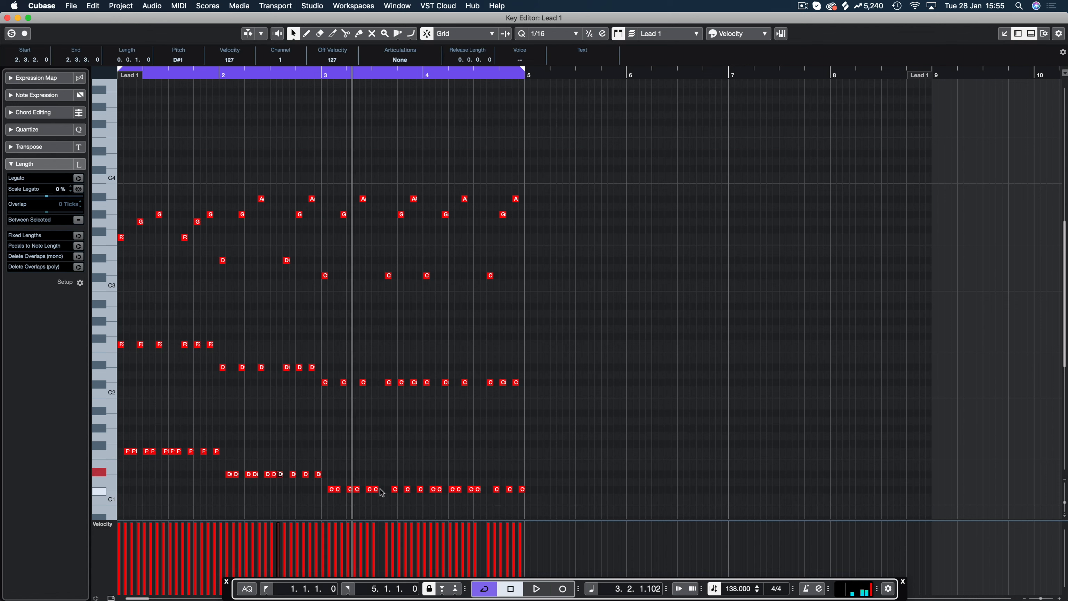
pyautogui.click(374, 489)
pyautogui.press('super+d')
pyautogui.click(478, 490)
pyautogui.press('super+d')
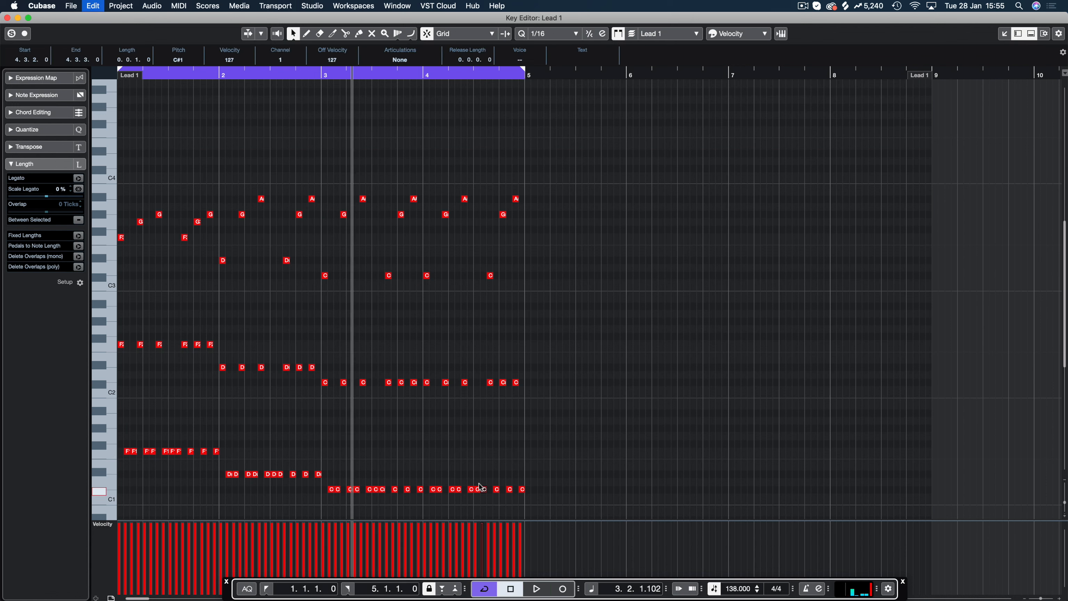
pyautogui.click(477, 456)
pyautogui.press('super+w')
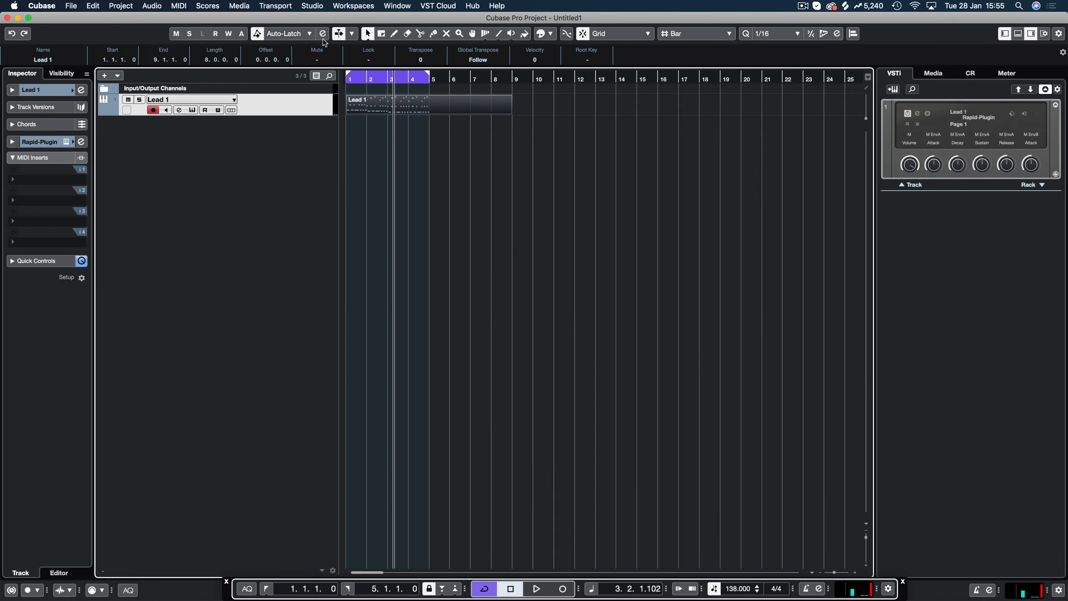
# Step: Open the Rapid instrument's Lead layer and raise the Chorus macro while auditioning the loop
pyautogui.click(66, 142)
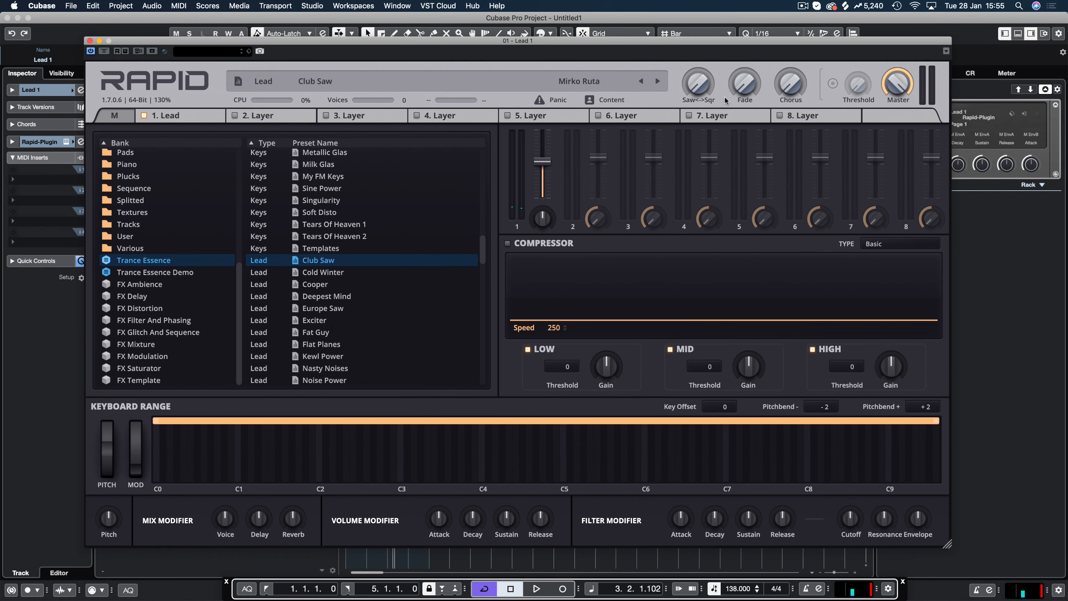
pyautogui.moveTo(707, 92)
pyautogui.click(164, 116)
pyautogui.press('space')
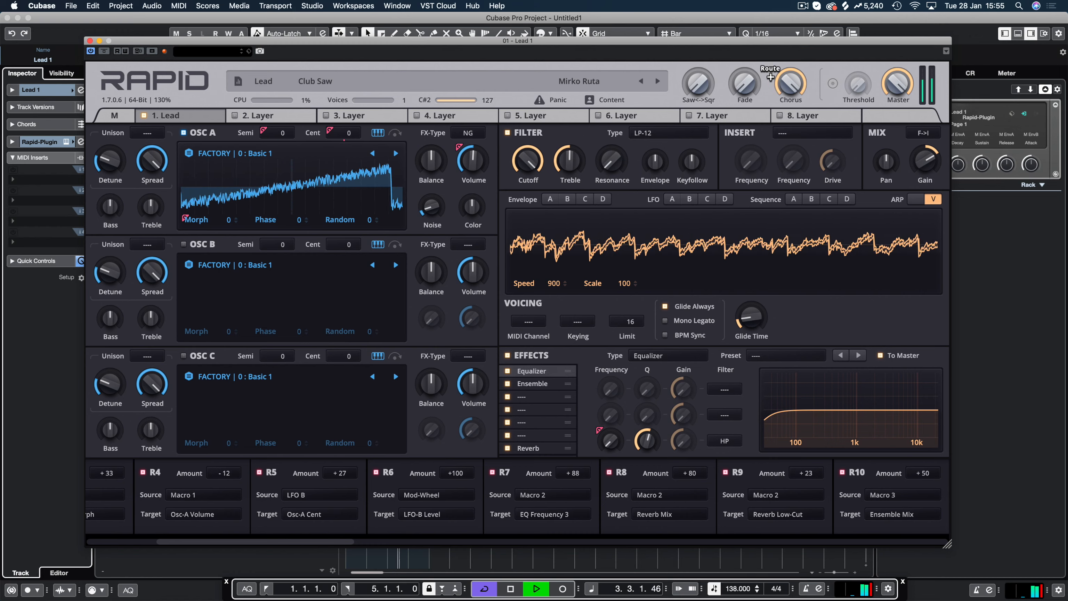
pyautogui.press('space')
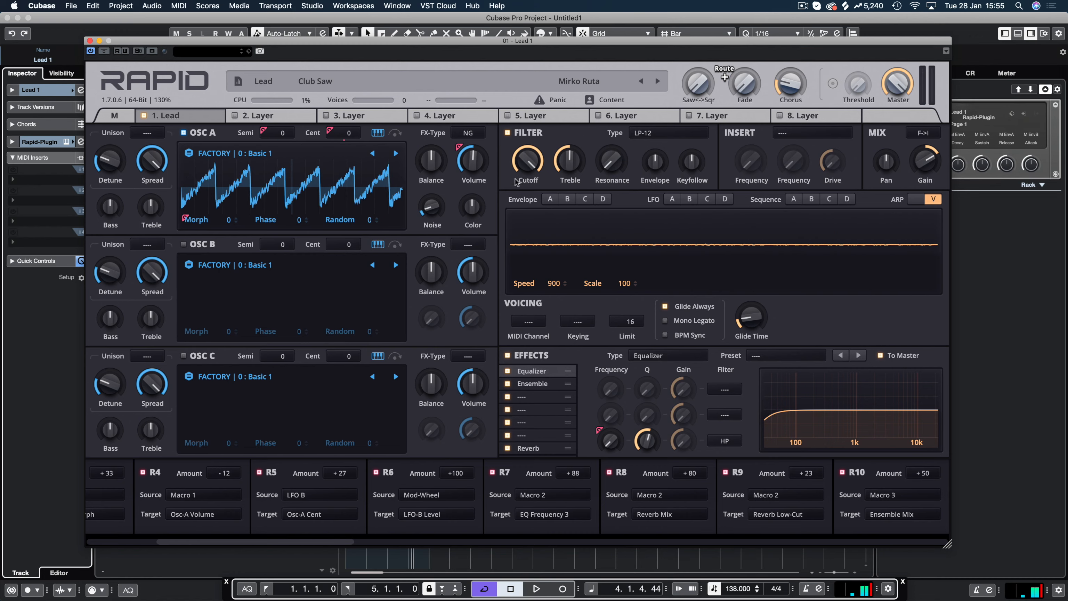
# Step: Lower the Lead layer's filter cutoff and raise its filter envelope amount during playback, and close the instrument window
pyautogui.press('space')
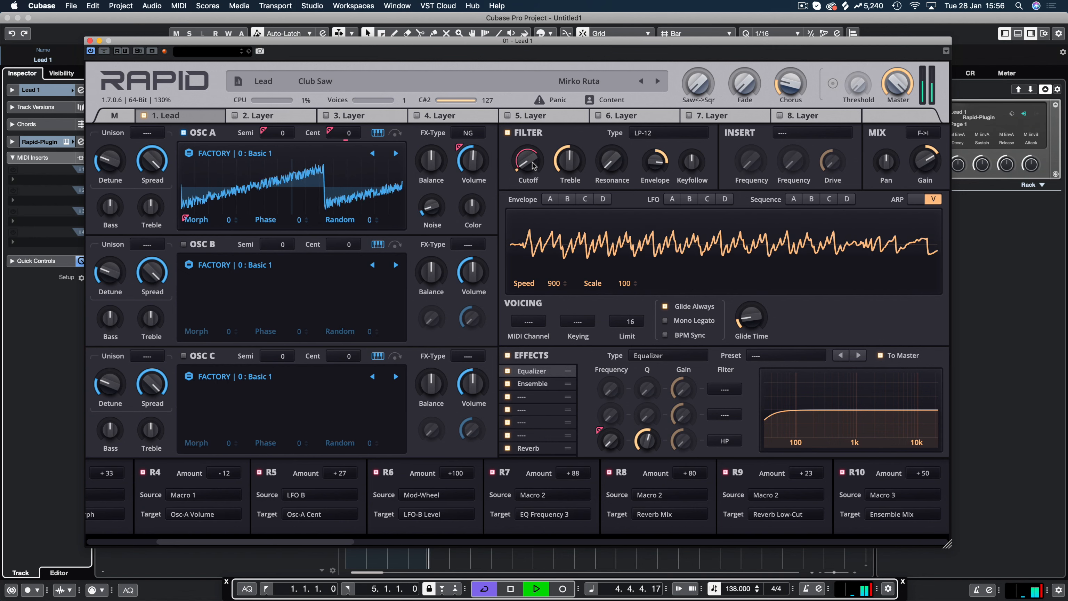
pyautogui.click(90, 41)
pyautogui.press('space')
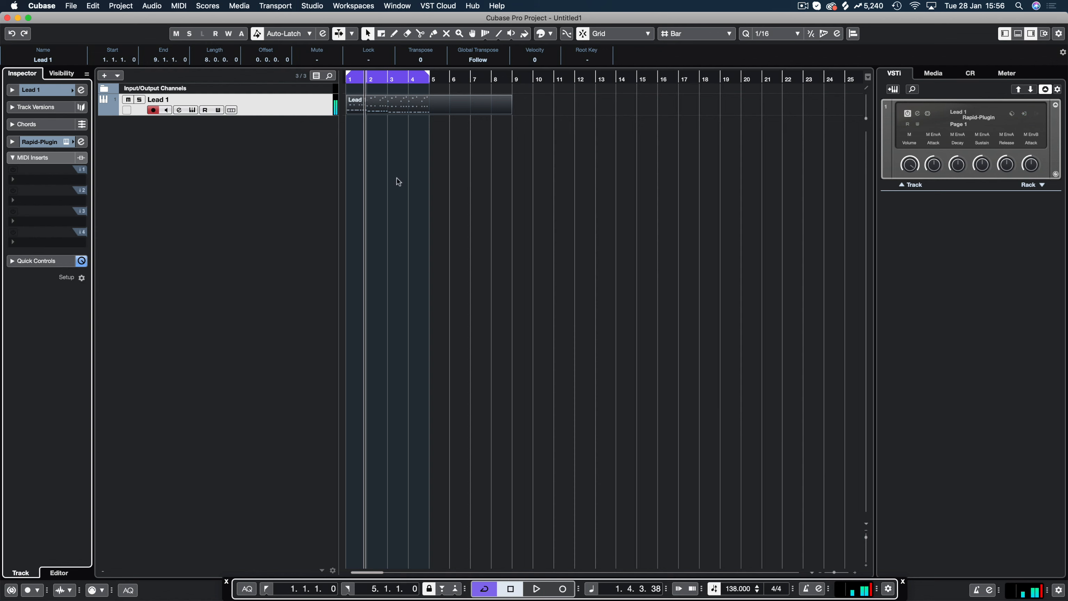
# Step: Shorten the Lead 1 part to end at bar 5 and check its notes in the Key Editor
pyautogui.press('.')
pyautogui.click(375, 105)
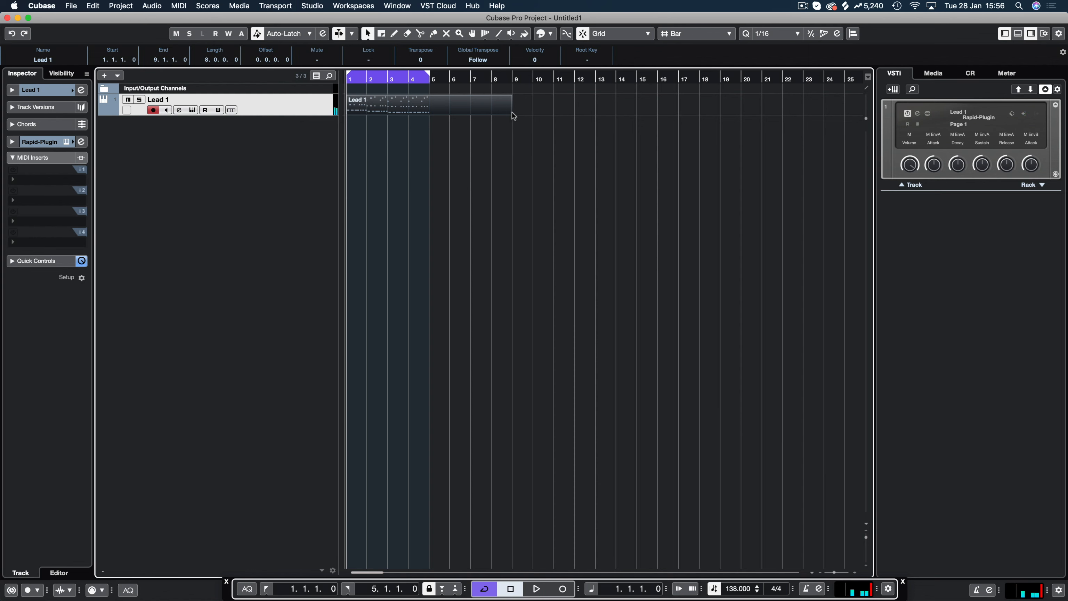
pyautogui.moveTo(512, 116); pyautogui.dragTo(413, 107)
pyautogui.doubleClick(407, 106)
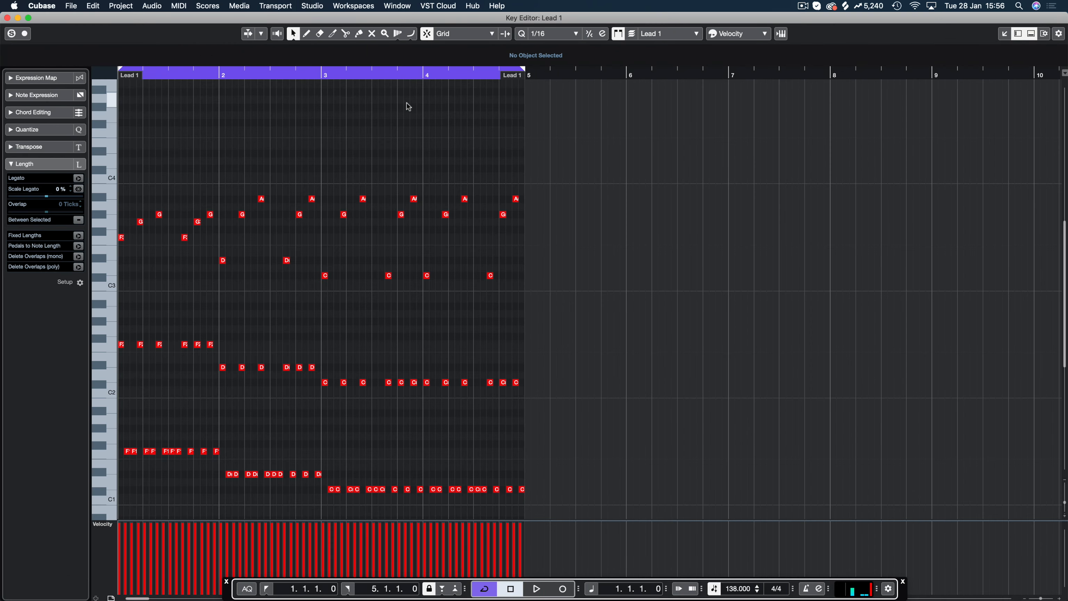
pyautogui.press('Return')
# Step: Duplicate the Lead 1 part directly after itself and set the playback loop to the copy in bars 5 to 8
pyautogui.press('super+d')
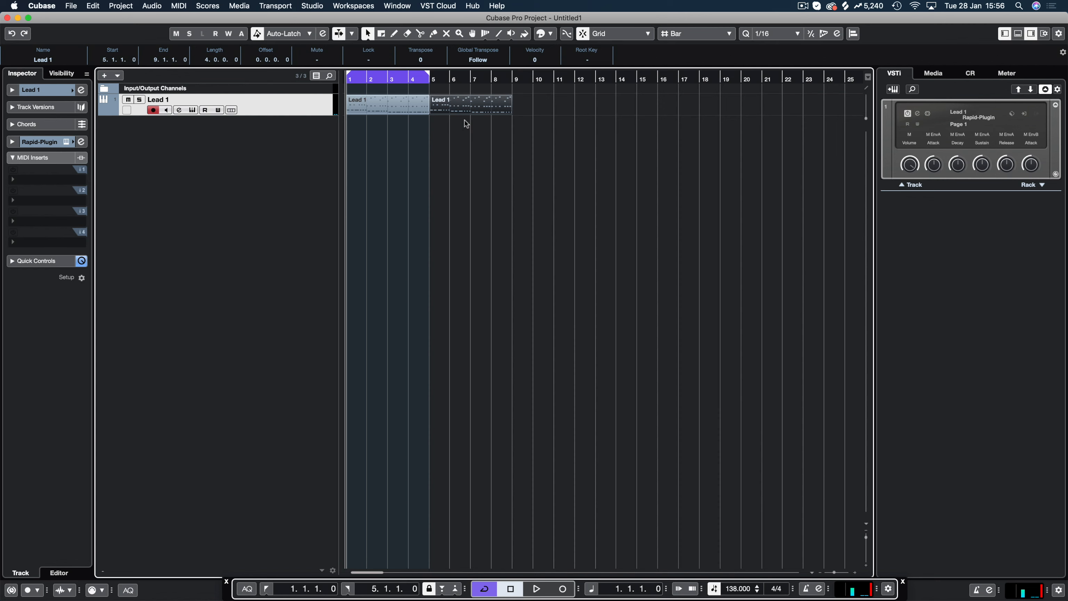
pyautogui.press('p')
pyautogui.press('space')
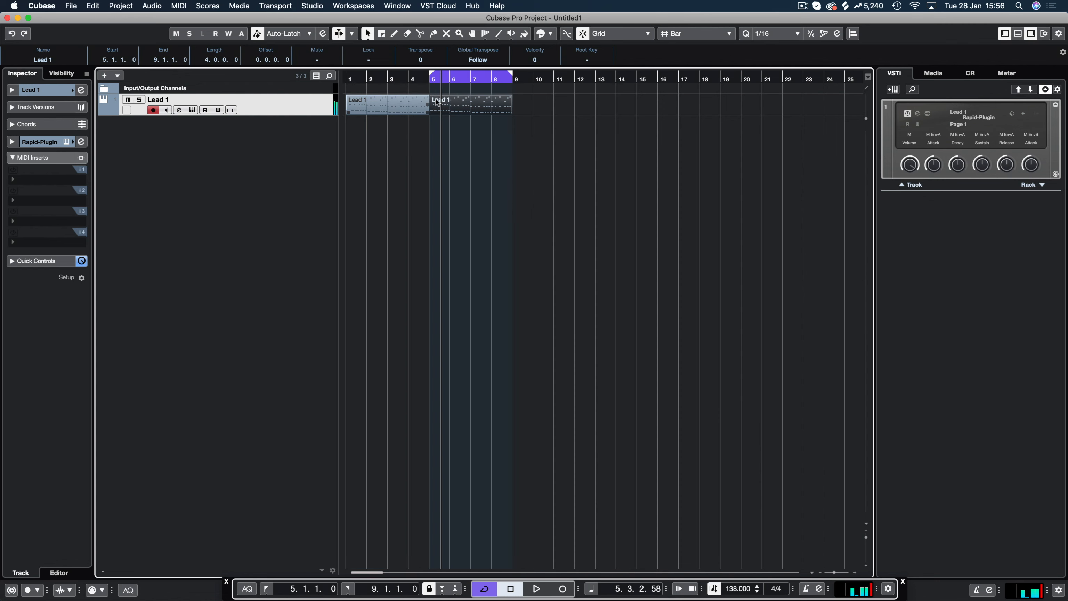
# Step: Open the duplicated Lead 1 part in the Key Editor and select all of its upper melody notes
pyautogui.doubleClick(484, 105)
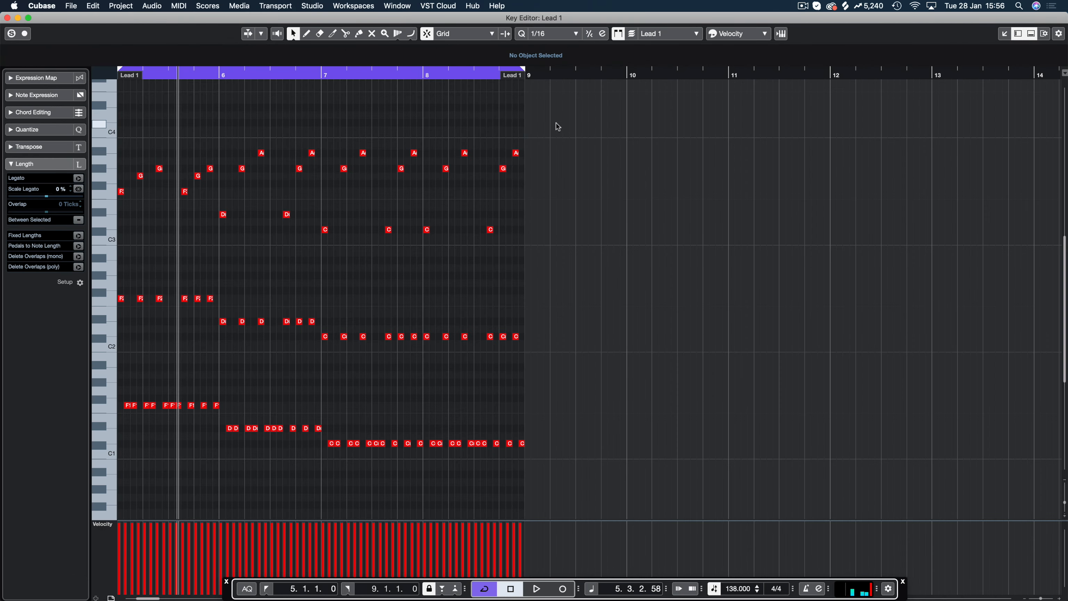
pyautogui.moveTo(557, 122); pyautogui.dragTo(120, 249)
pyautogui.press('h')
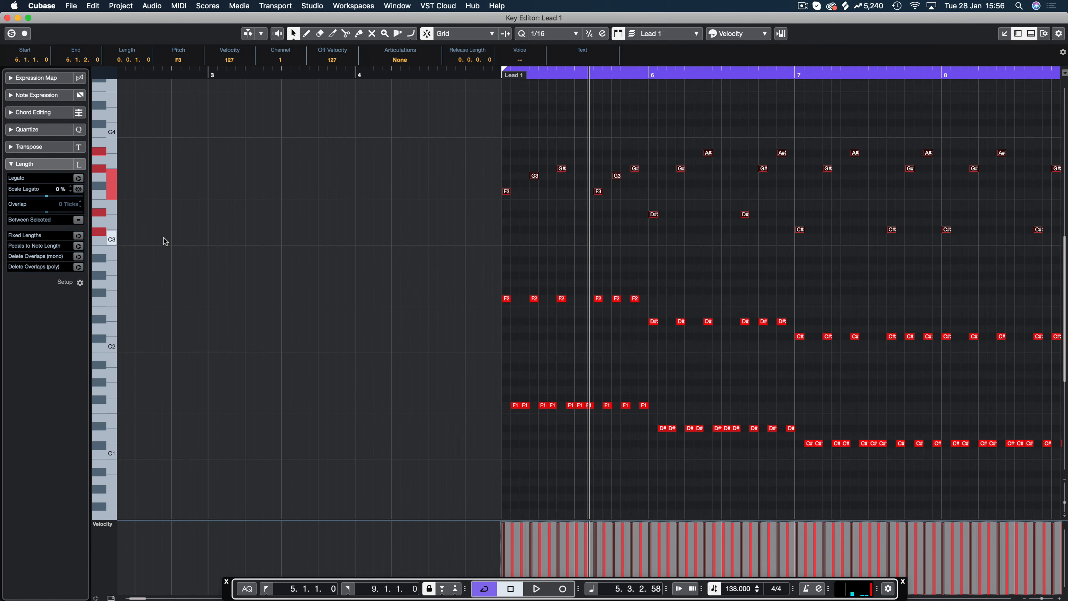
pyautogui.press('h')
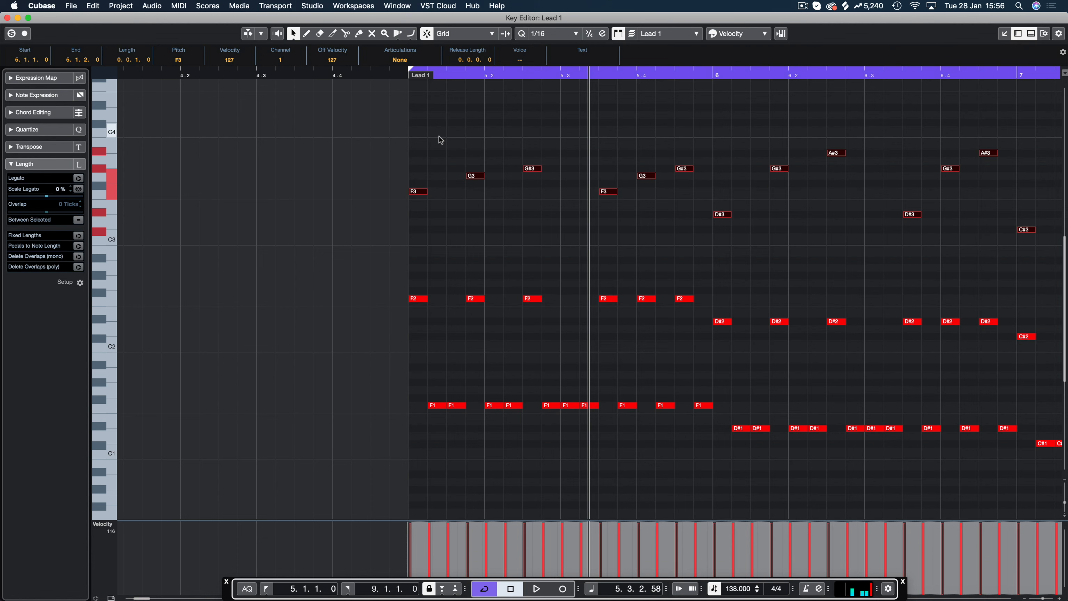
pyautogui.press('g')
pyautogui.press('g')
pyautogui.press('g')
pyautogui.hscroll(6, 531, 156)
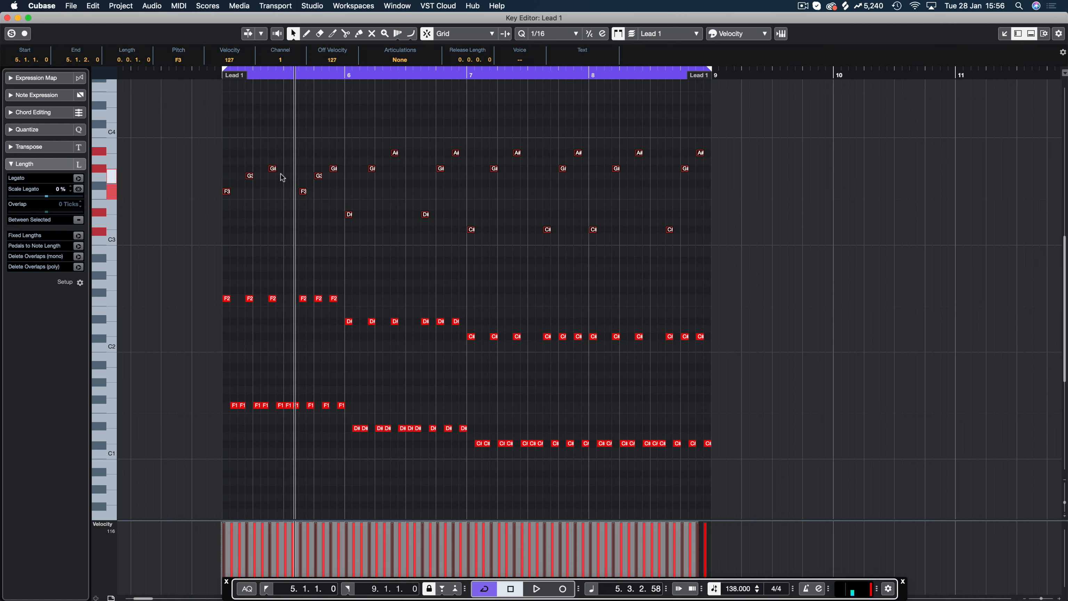
# Step: Try a harmony copy of the whole melody three semitones up, raise bar 5's B3 harmony notes to C4 and audition it
pyautogui.moveTo(227, 193); pyautogui.dragTo(235, 181)
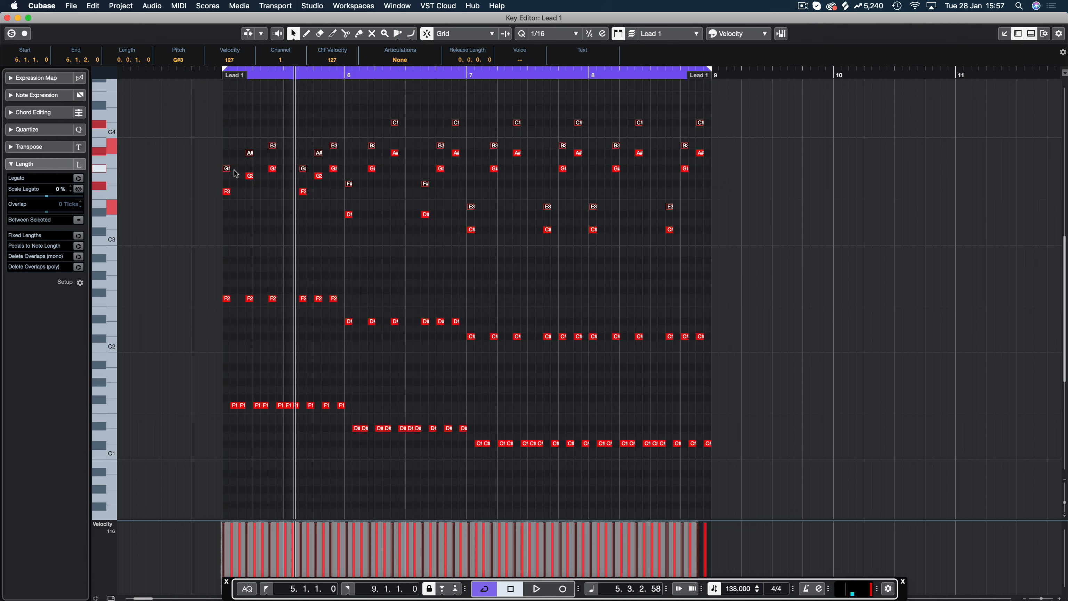
pyautogui.moveTo(259, 161); pyautogui.dragTo(259, 161)
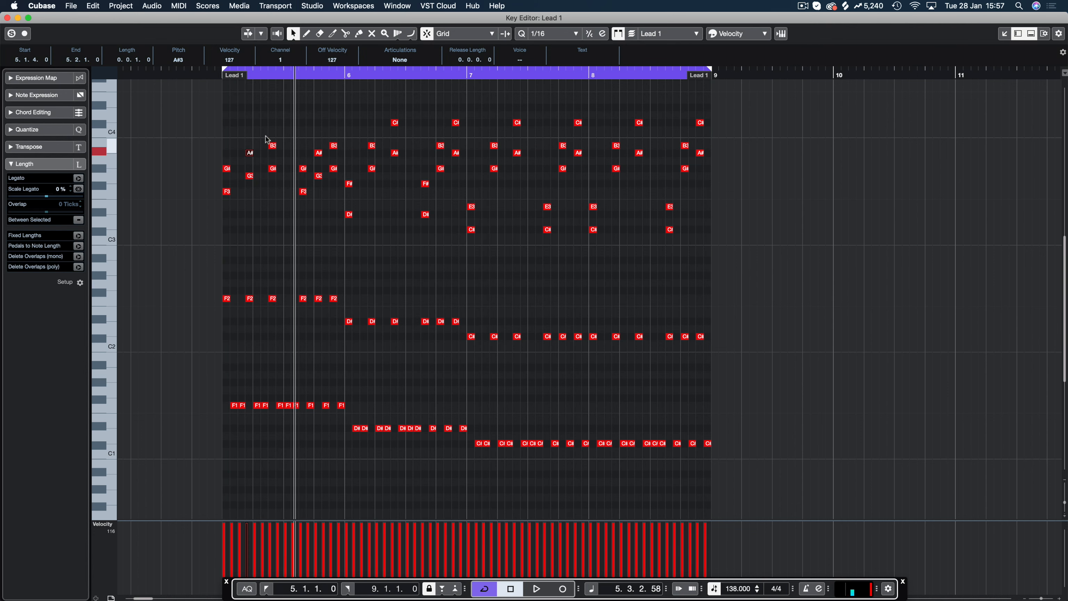
pyautogui.click(273, 145)
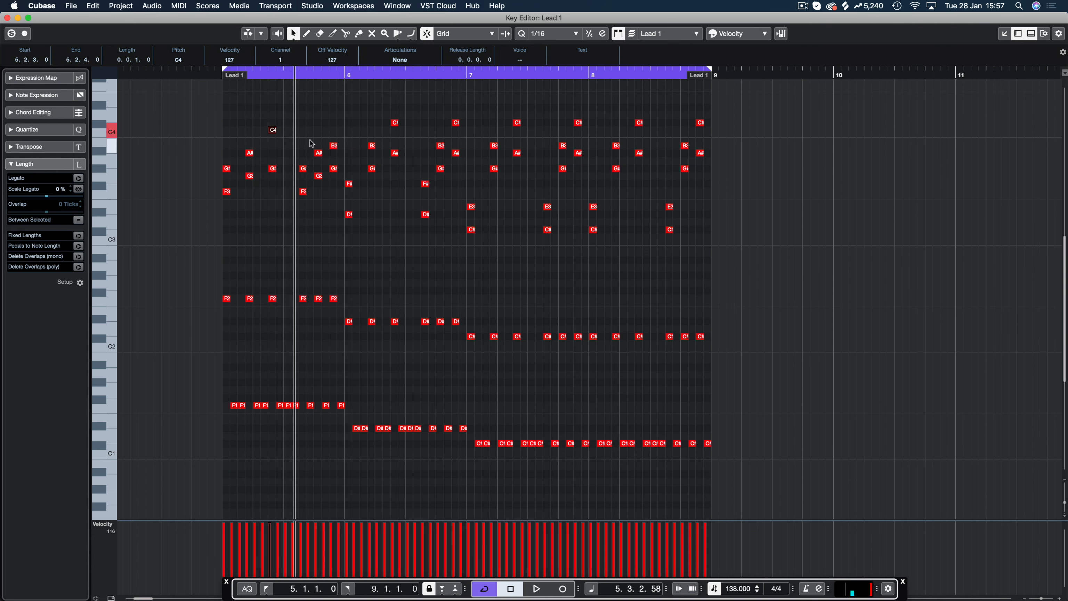
pyautogui.click(336, 146)
pyautogui.press('Up')
pyautogui.press('space')
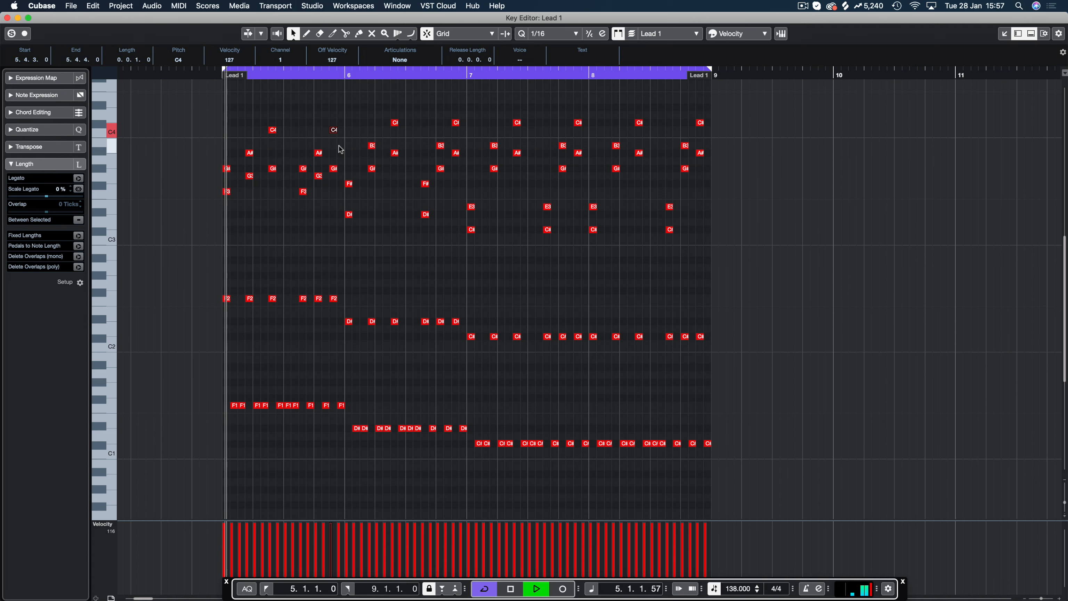
pyautogui.press('space')
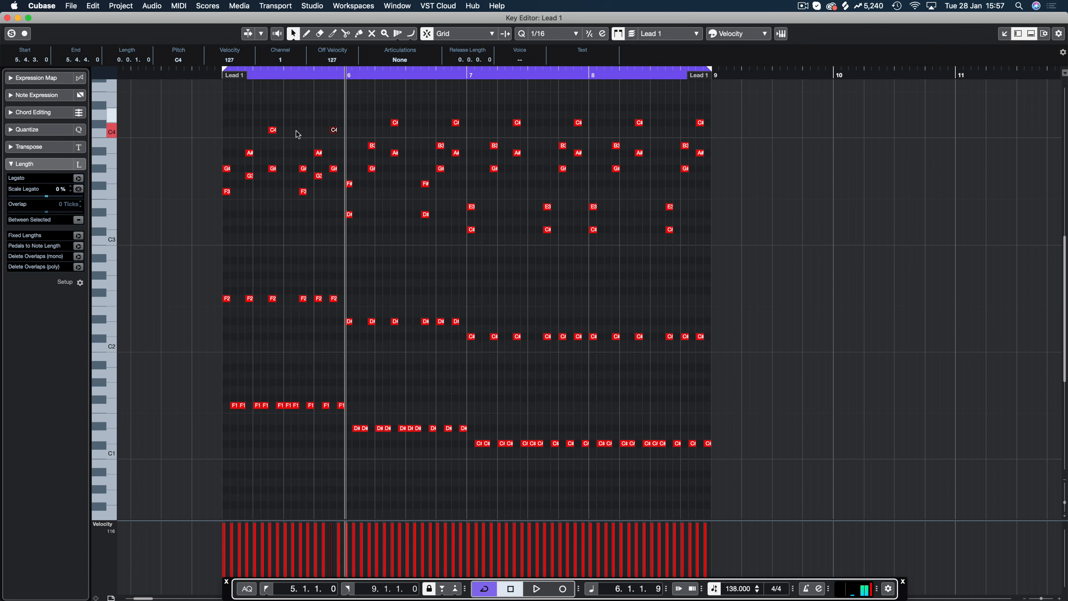
# Step: Try bar 5's two top harmony notes at C#4, B3 and A#3, then set them to C4, auditioning between changes
pyautogui.moveTo(342, 120); pyautogui.dragTo(252, 139)
pyautogui.press('Up')
pyautogui.press('space')
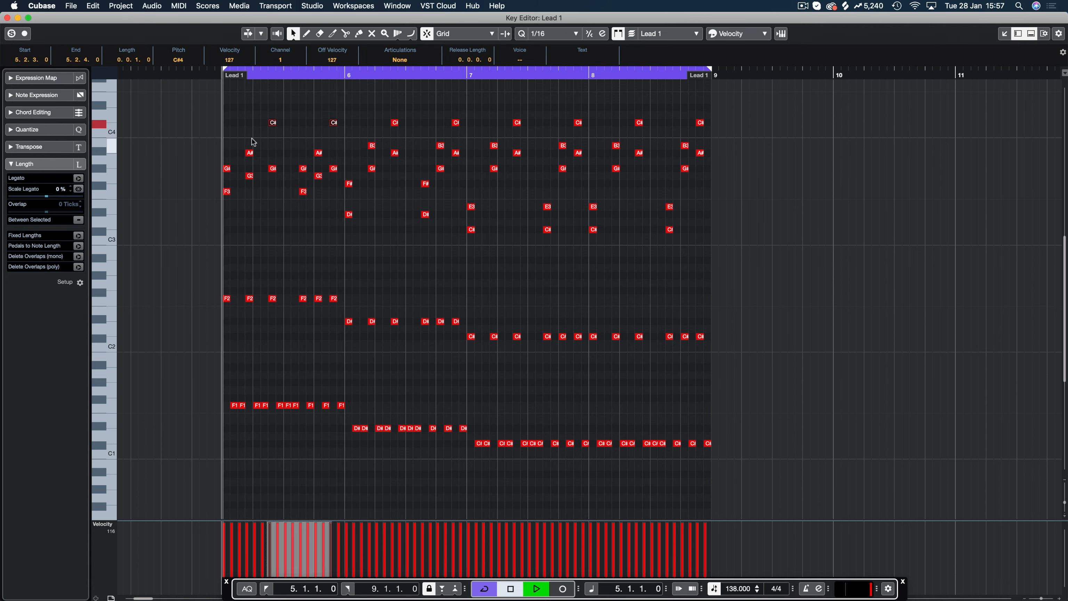
pyautogui.press('Down')
pyautogui.press('Down')
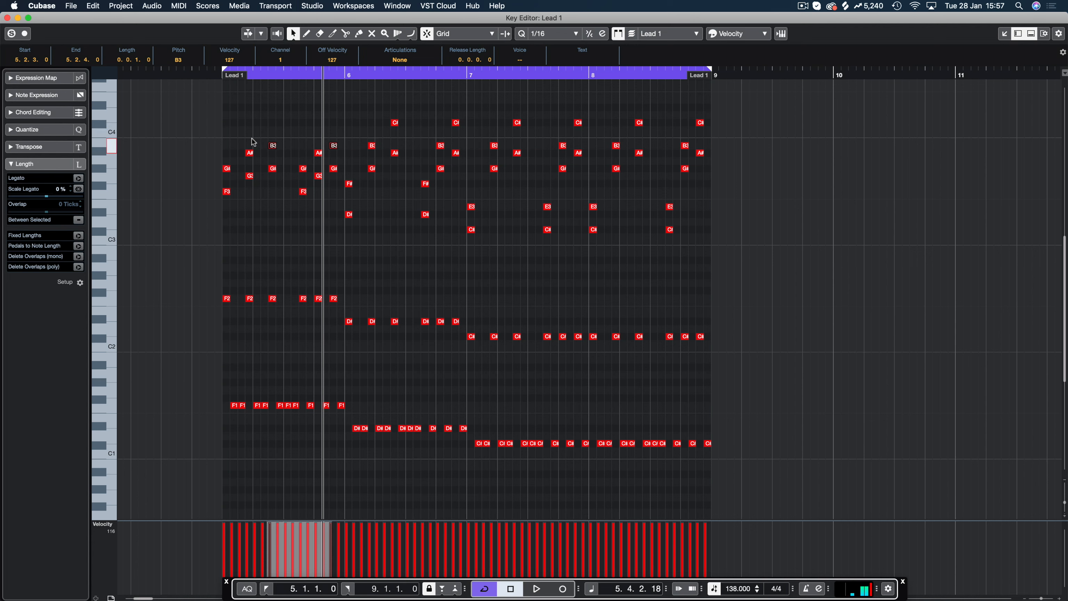
pyautogui.press('space')
pyautogui.press('Down')
pyautogui.press('space')
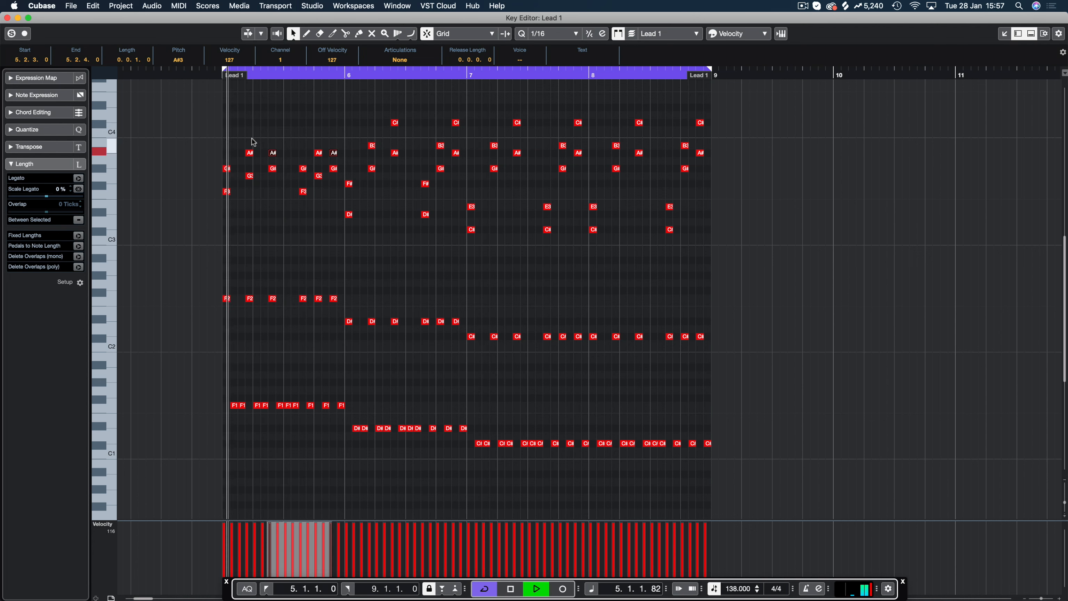
pyautogui.press('space')
pyautogui.press('Up')
pyautogui.press('Up')
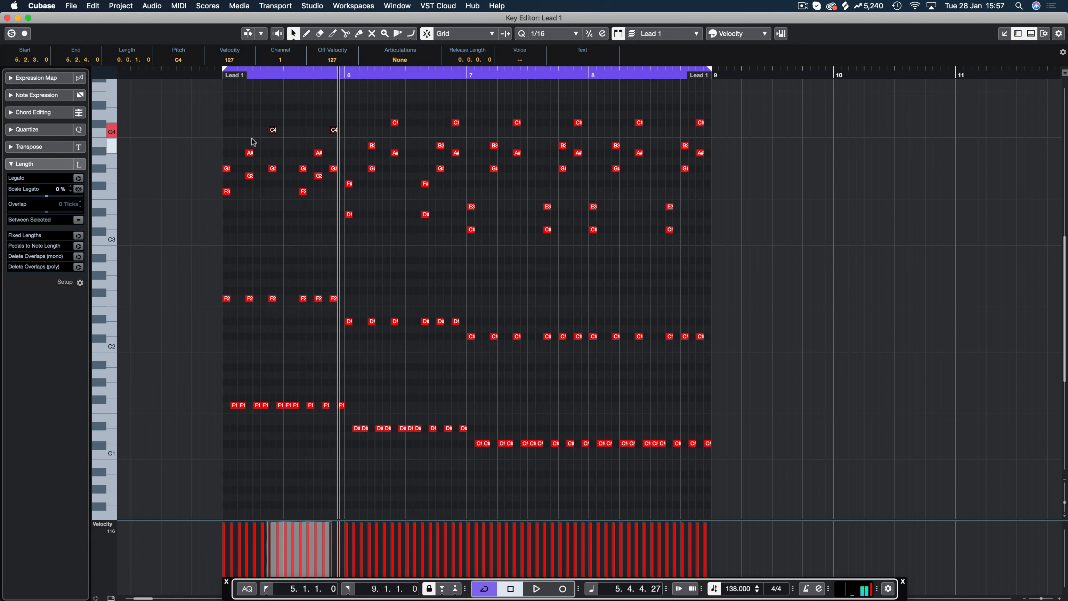
pyautogui.press('space')
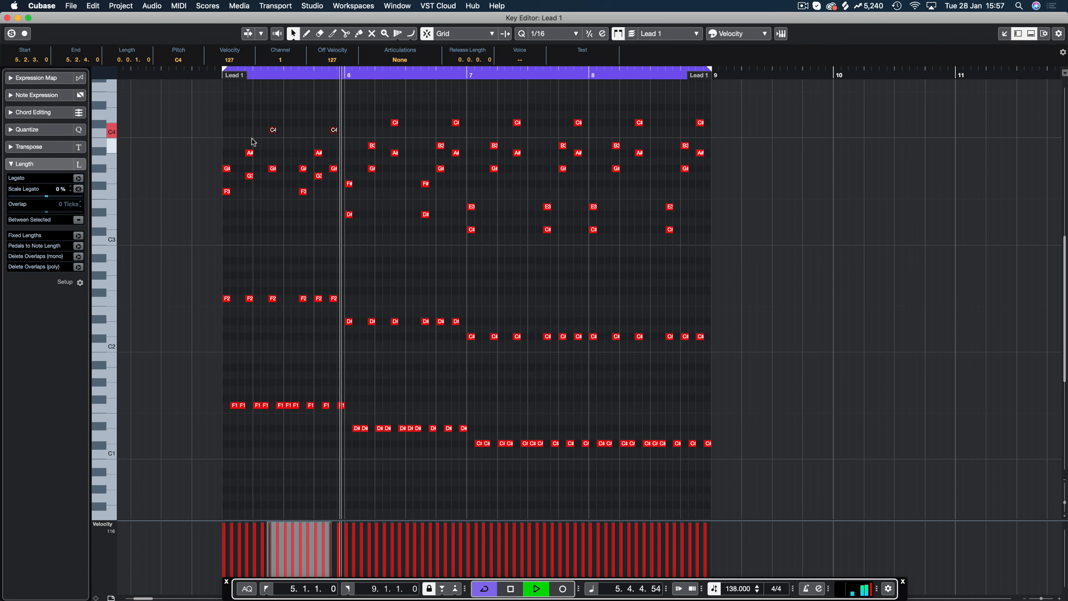
pyautogui.press('space')
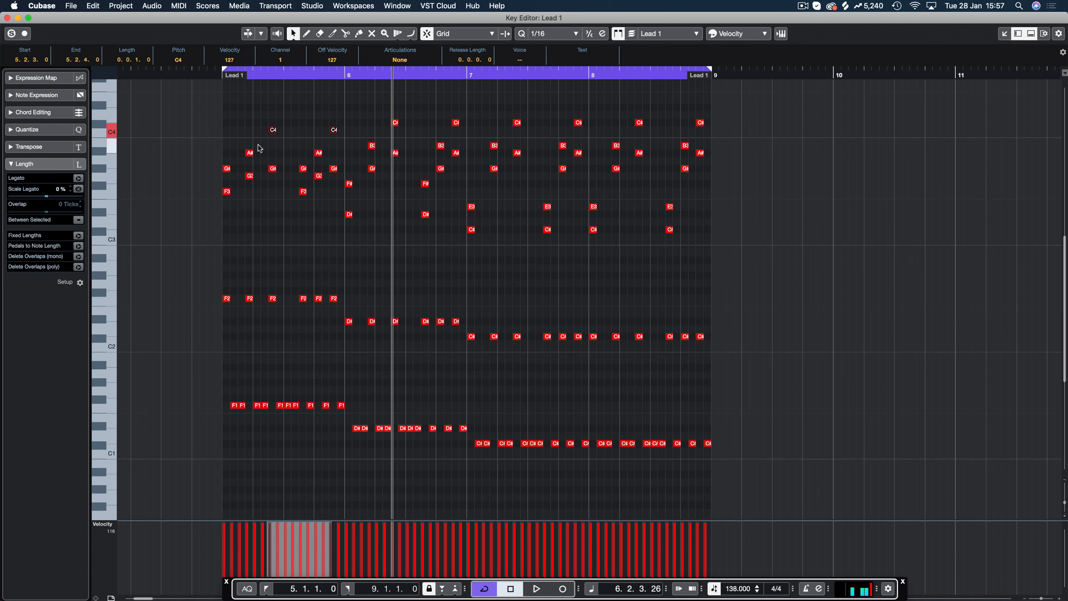
# Step: Undo all the harmony notes copied above the melody in bars 5 to 8
pyautogui.press('Down')
pyautogui.press('Up')
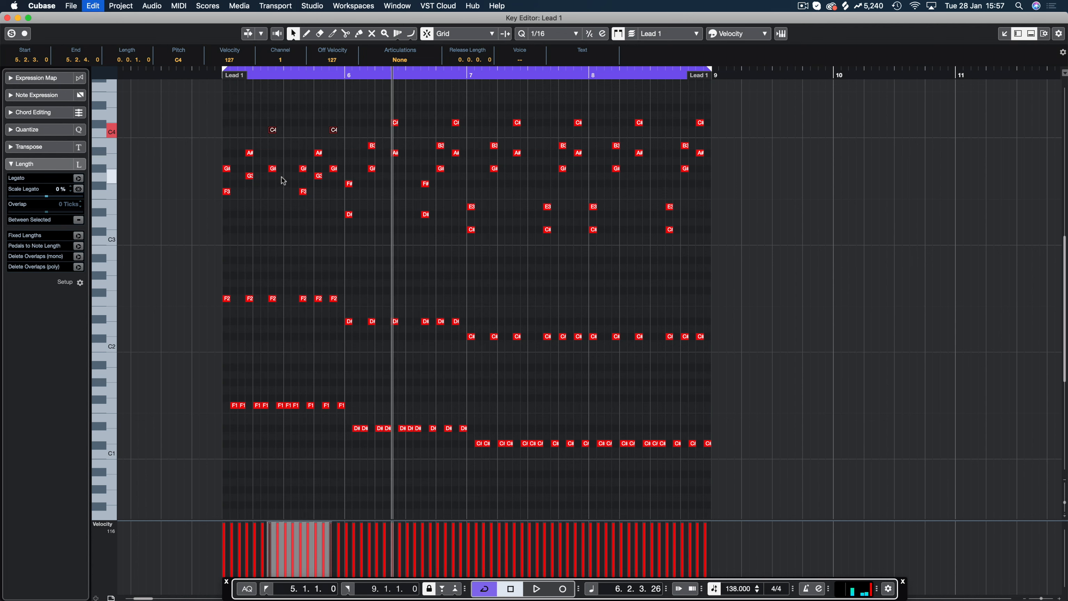
pyautogui.press('Down')
pyautogui.press('super+z')
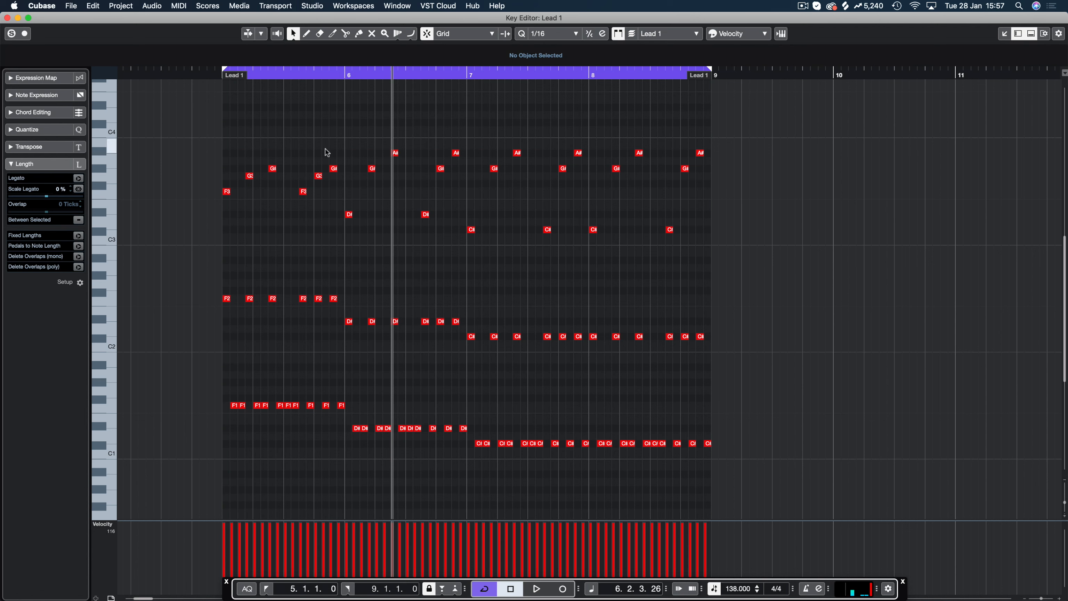
# Step: Copy only bar 5's melody notes three semitones up as a harmony and raise the two top copies to C4
pyautogui.moveTo(336, 151); pyautogui.dragTo(230, 173)
pyautogui.click(241, 141)
pyautogui.moveTo(269, 137); pyautogui.dragTo(353, 151)
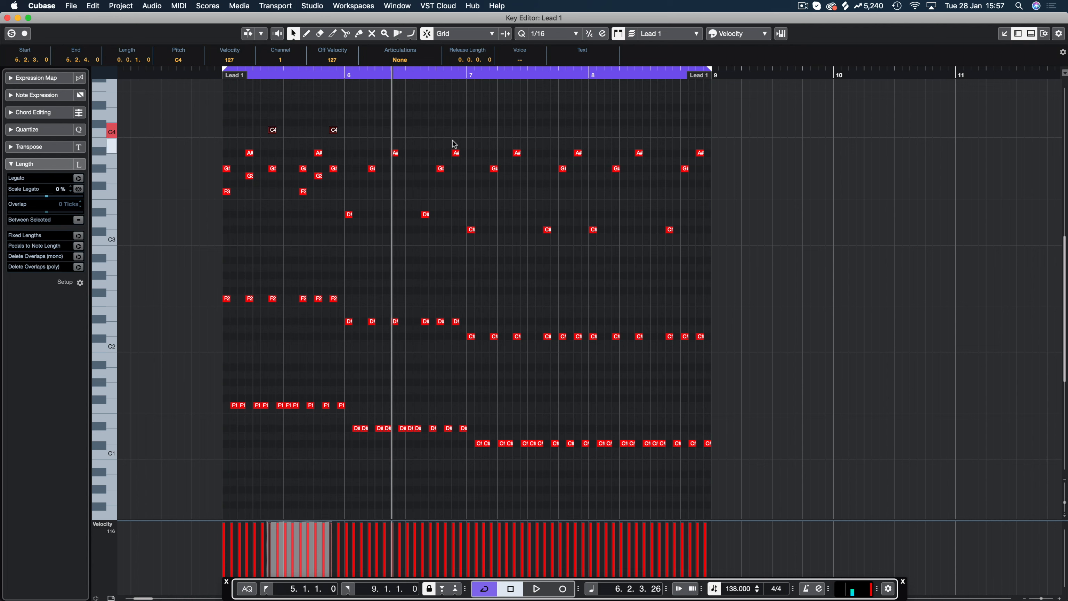
# Step: Copy bar 6's melody notes four semitones up, raise the two D4 copies to D#4 and audition the harmony
pyautogui.moveTo(460, 138); pyautogui.dragTo(349, 218)
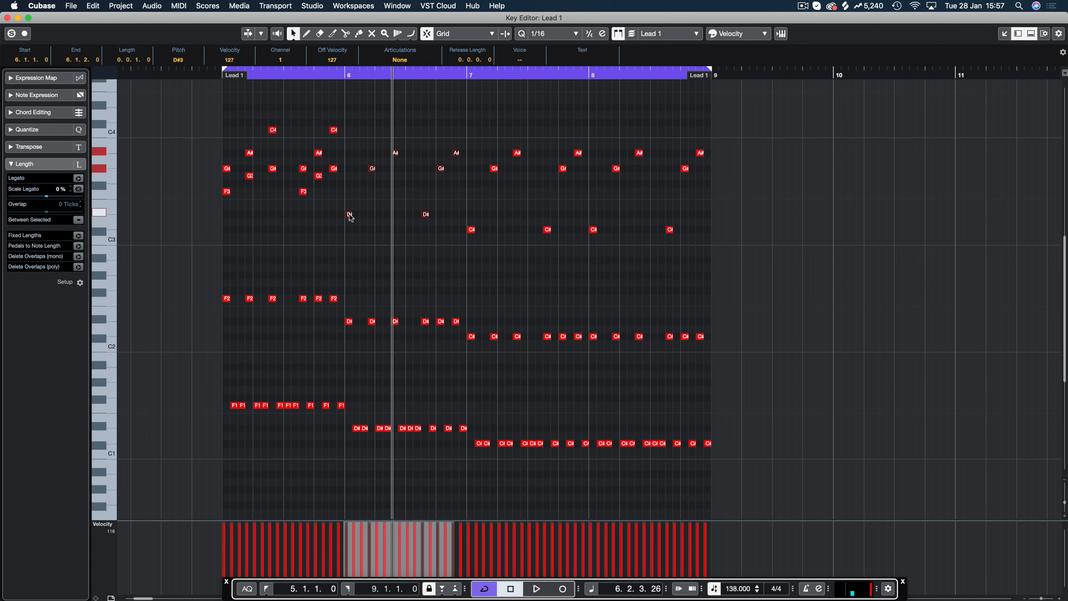
pyautogui.moveTo(348, 214); pyautogui.dragTo(349, 176)
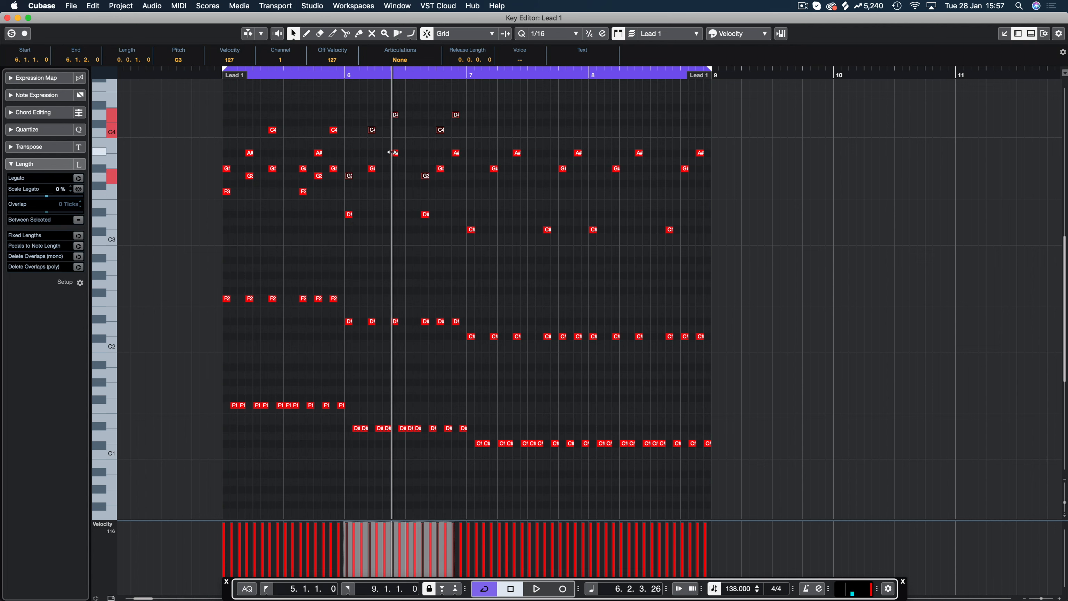
pyautogui.click(371, 129)
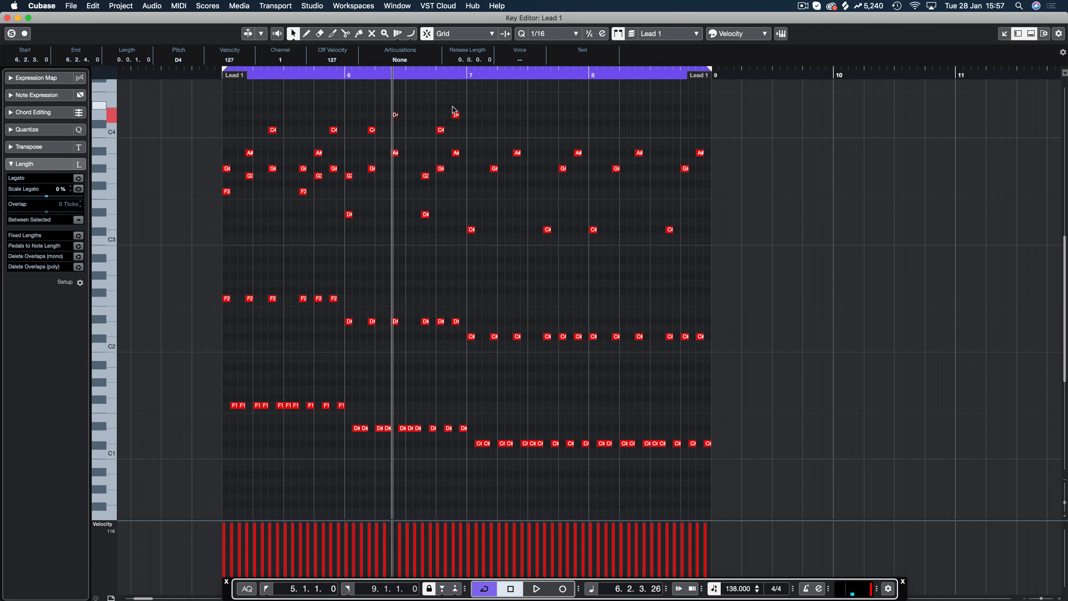
pyautogui.click(441, 130)
pyautogui.press('space')
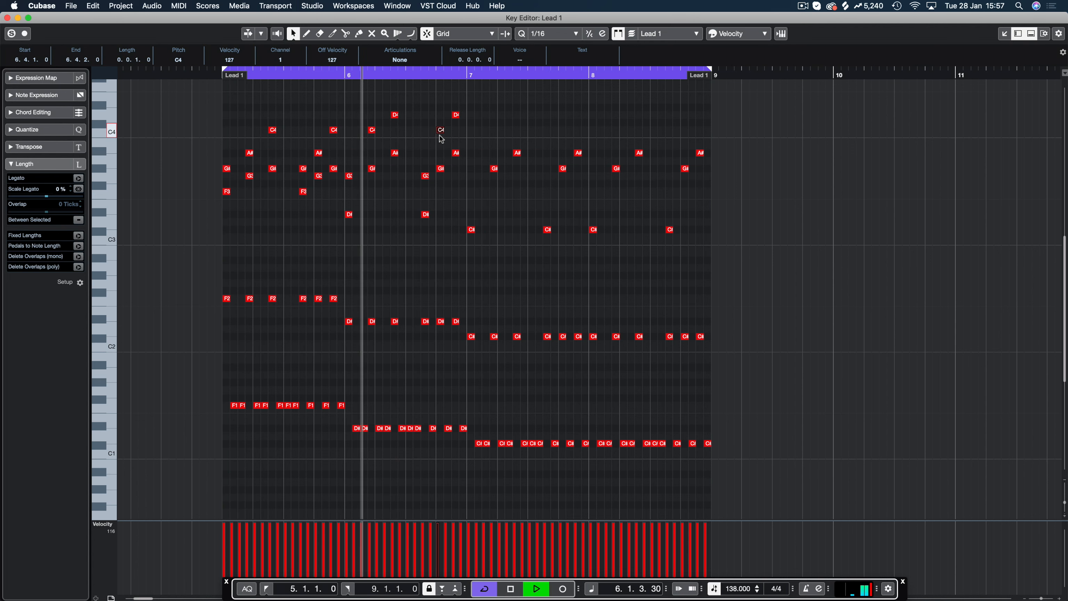
pyautogui.press('space')
pyautogui.moveTo(472, 109); pyautogui.dragTo(395, 121)
pyautogui.press('space')
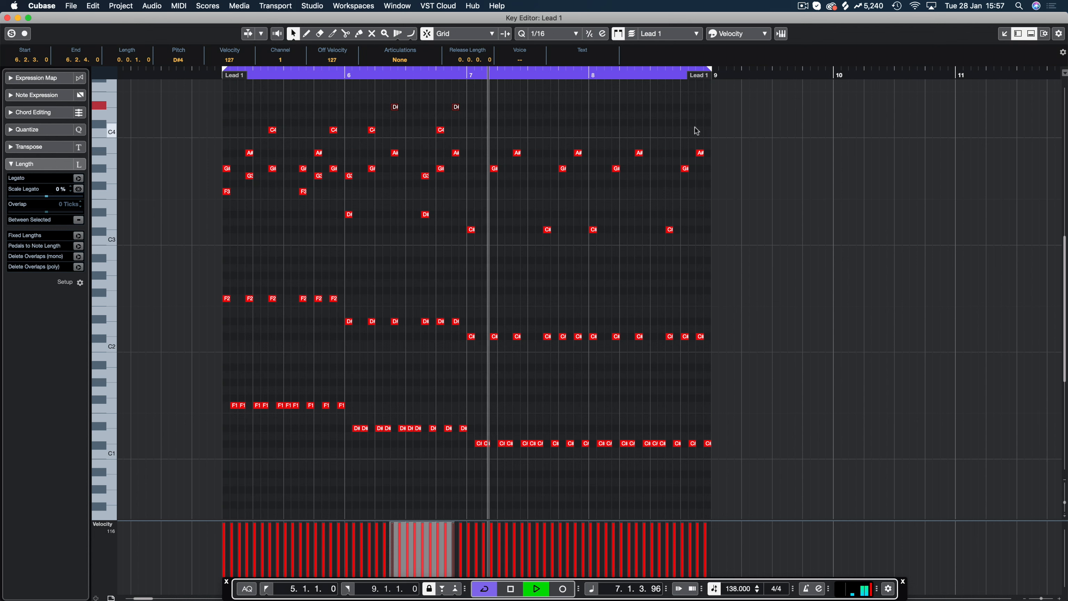
pyautogui.press('space')
# Step: Copy the melody notes of bars 7 and 8 four semitones up, raise the D4 copies to D#4 and play the loop
pyautogui.moveTo(719, 119); pyautogui.dragTo(476, 187)
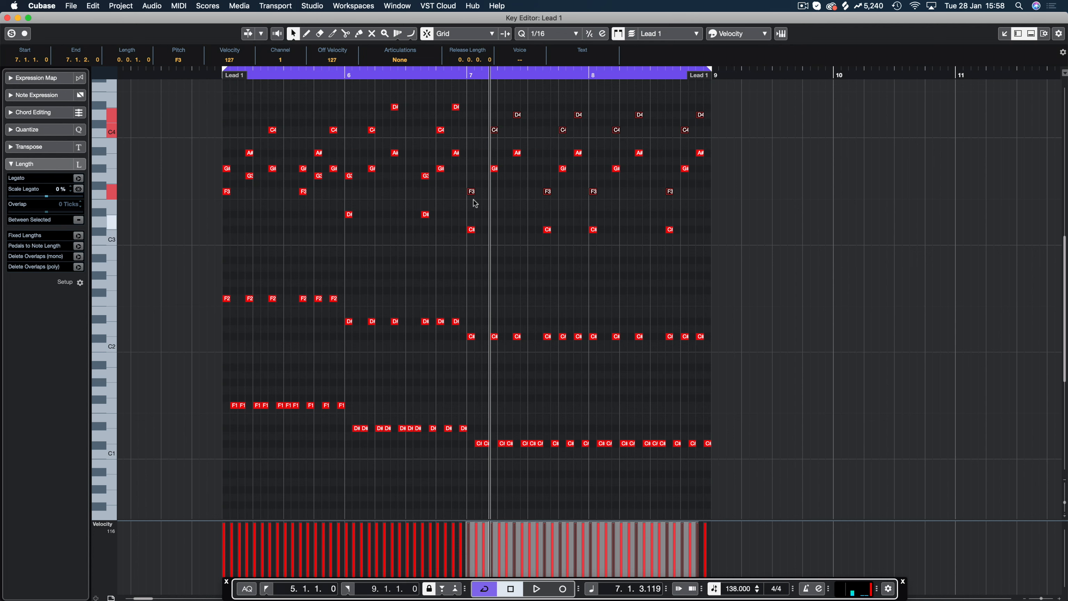
pyautogui.click(516, 114)
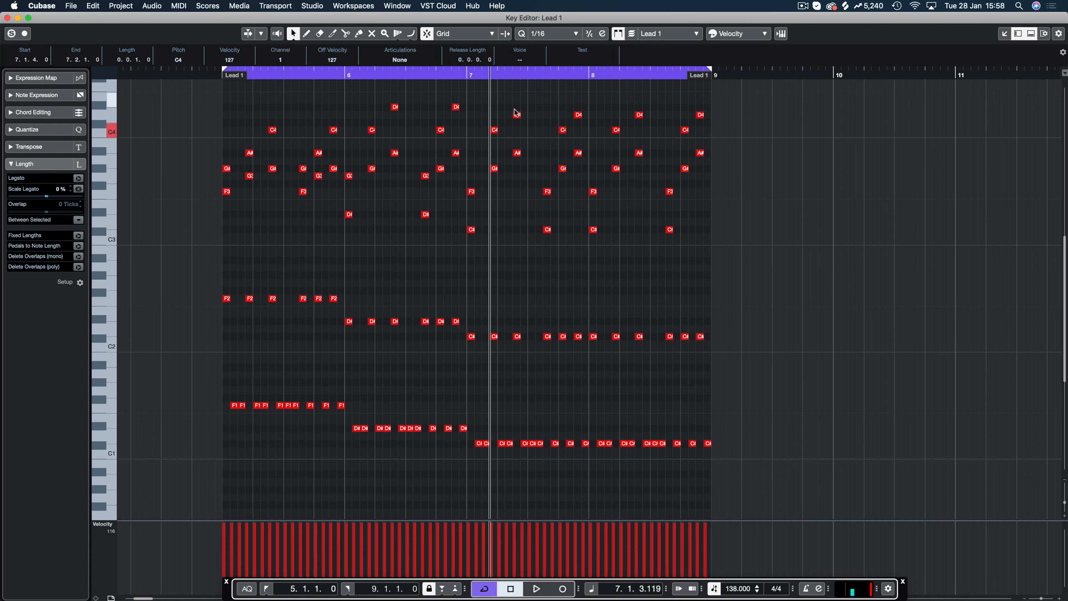
pyautogui.moveTo(513, 104); pyautogui.dragTo(731, 122)
pyautogui.press('Up')
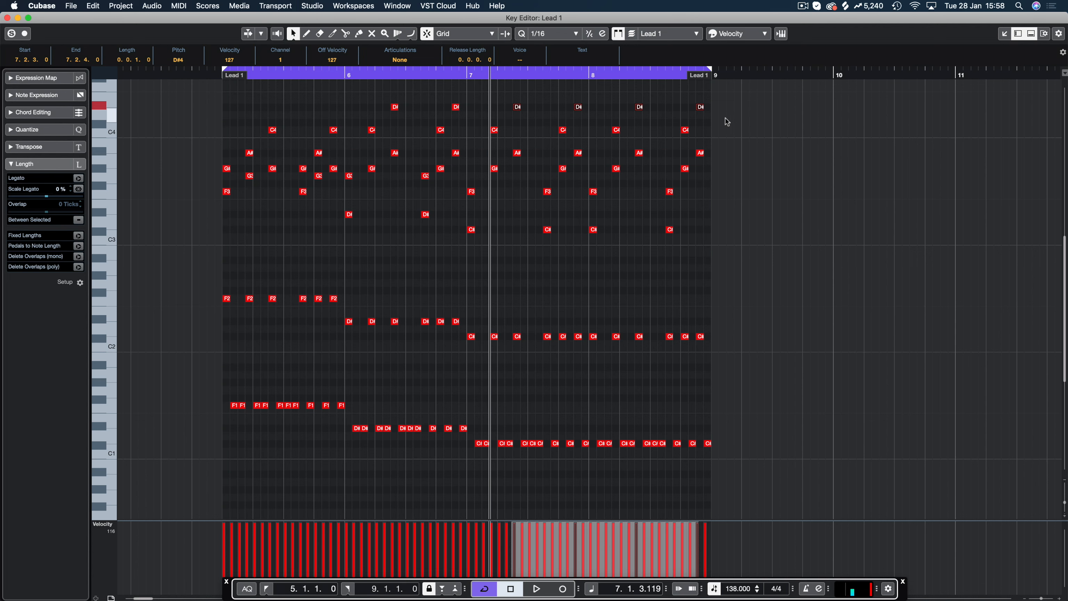
pyautogui.press('space')
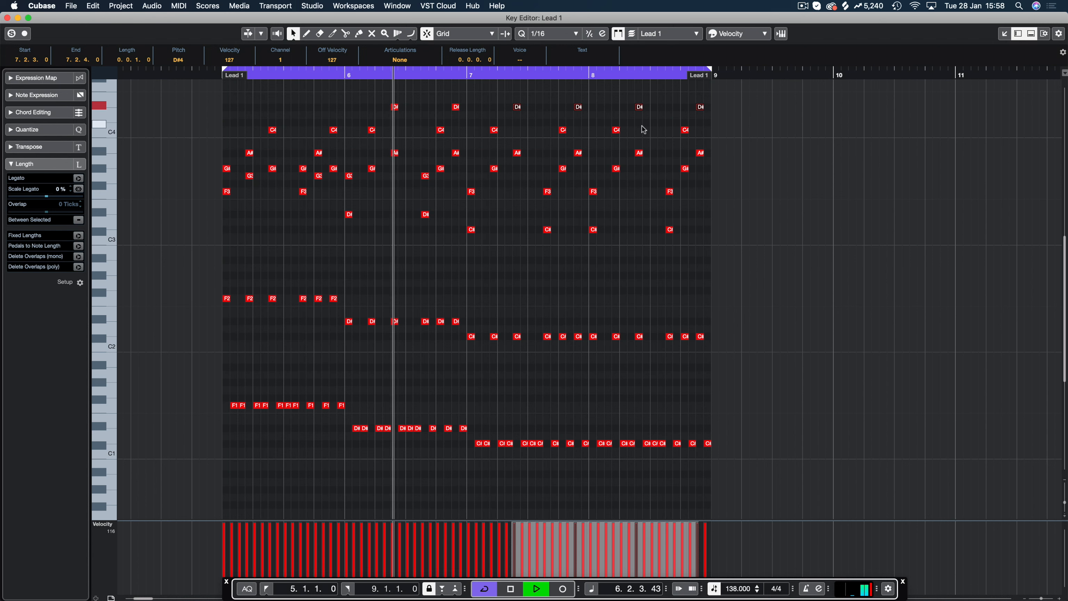
pyautogui.press('space')
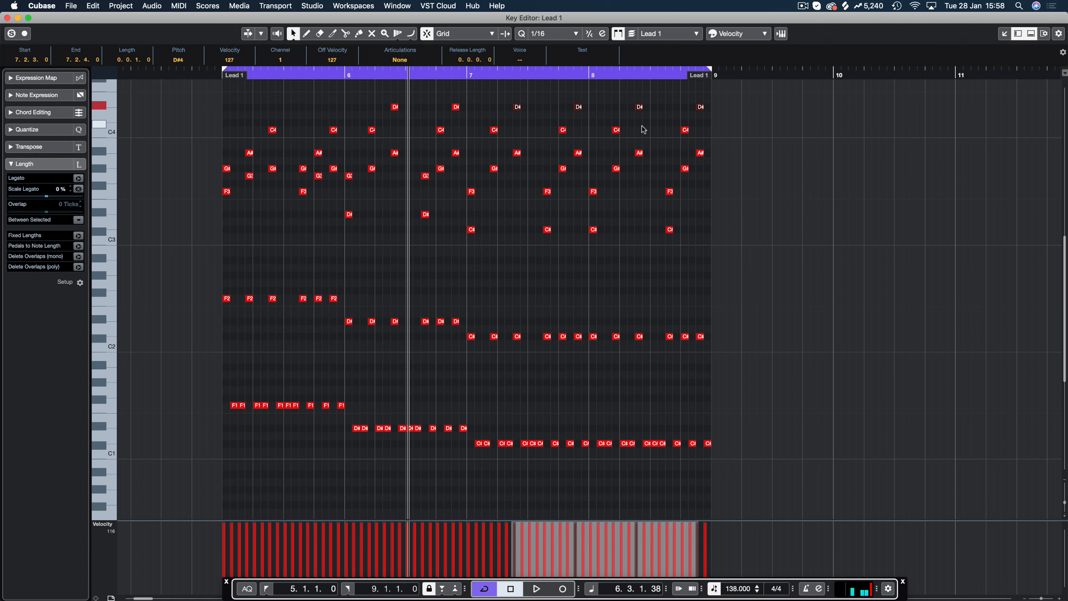
# Step: Transpose all notes in the part down six semitones and audition the pattern in the lower key
pyautogui.press('super+a')
pyautogui.press('Down')
pyautogui.press('Down')
pyautogui.press('Down')
pyautogui.press('Down')
pyautogui.press('Down')
pyautogui.press('Down')
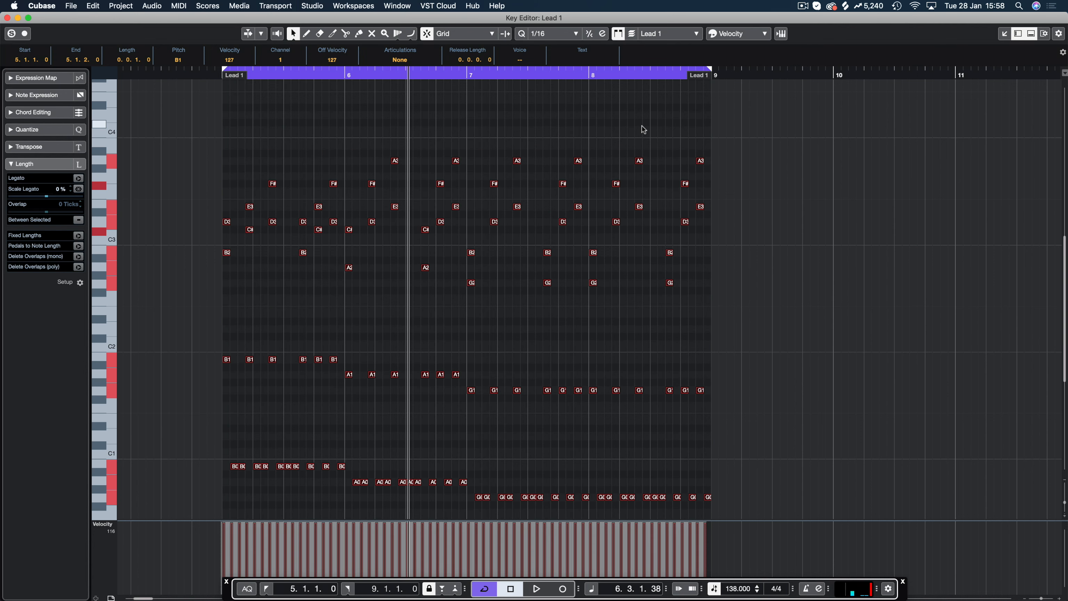
pyautogui.press('space')
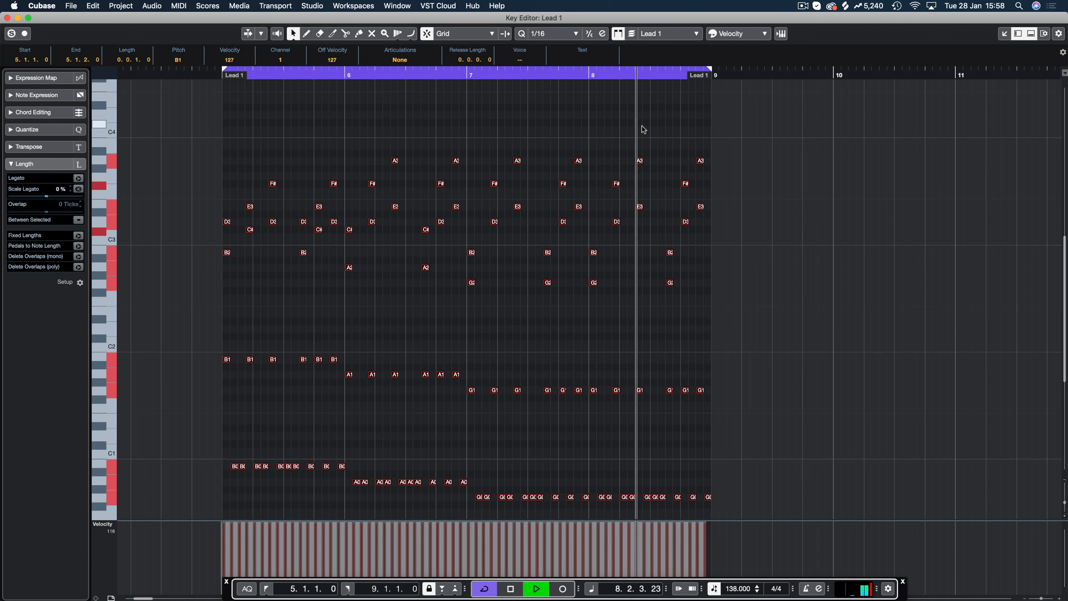
pyautogui.press('space')
# Step: Transpose all notes up five semitones so bar 5's F#-free root sits on E, and audition the loop
pyautogui.press('Up')
pyautogui.press('Up')
pyautogui.press('Up')
pyautogui.press('Up')
pyautogui.press('Up')
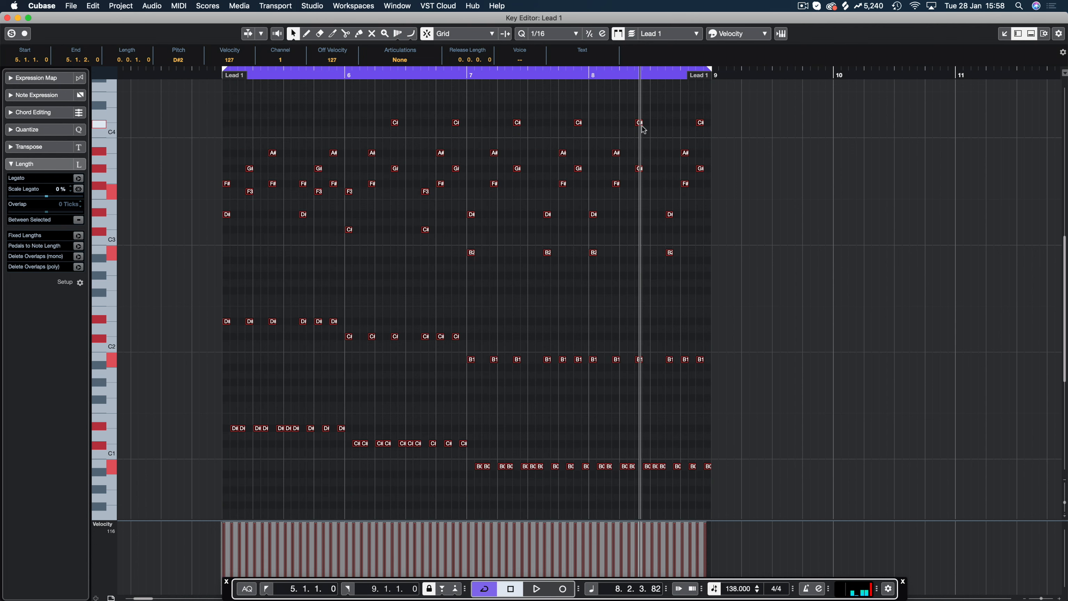
pyautogui.press('space')
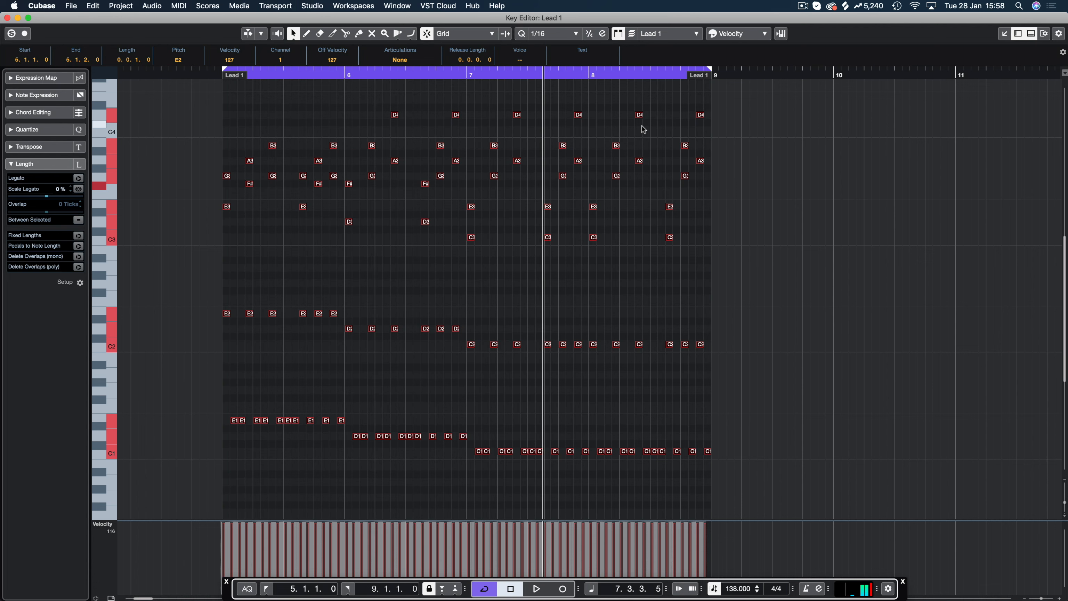
# Step: Raise all notes one more semitone to put bar 5's bass on F, audition the loop and close the Key Editor
pyautogui.press('Up')
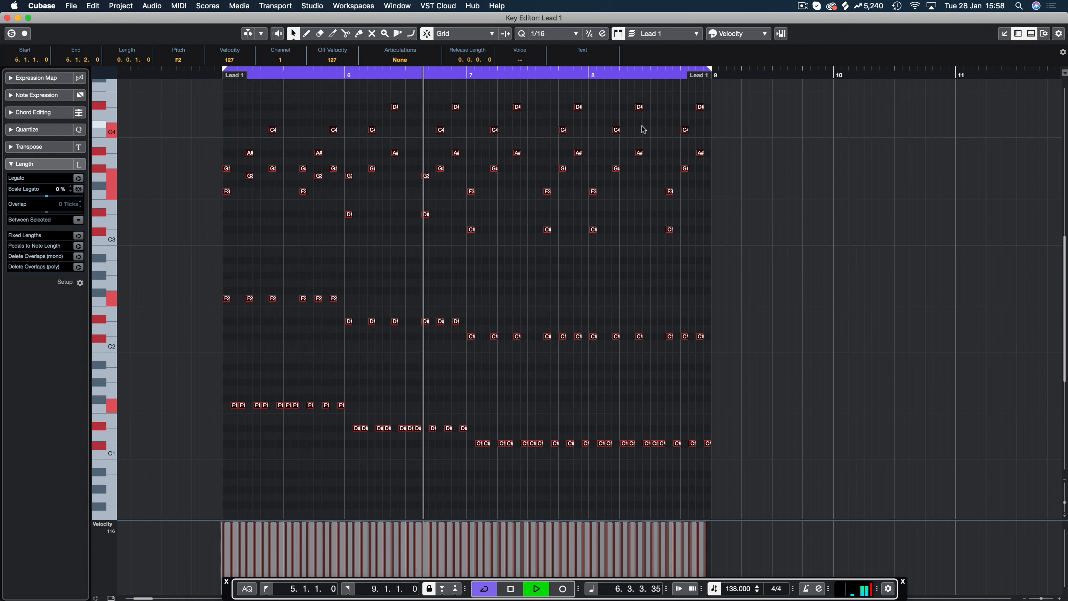
pyautogui.press('space')
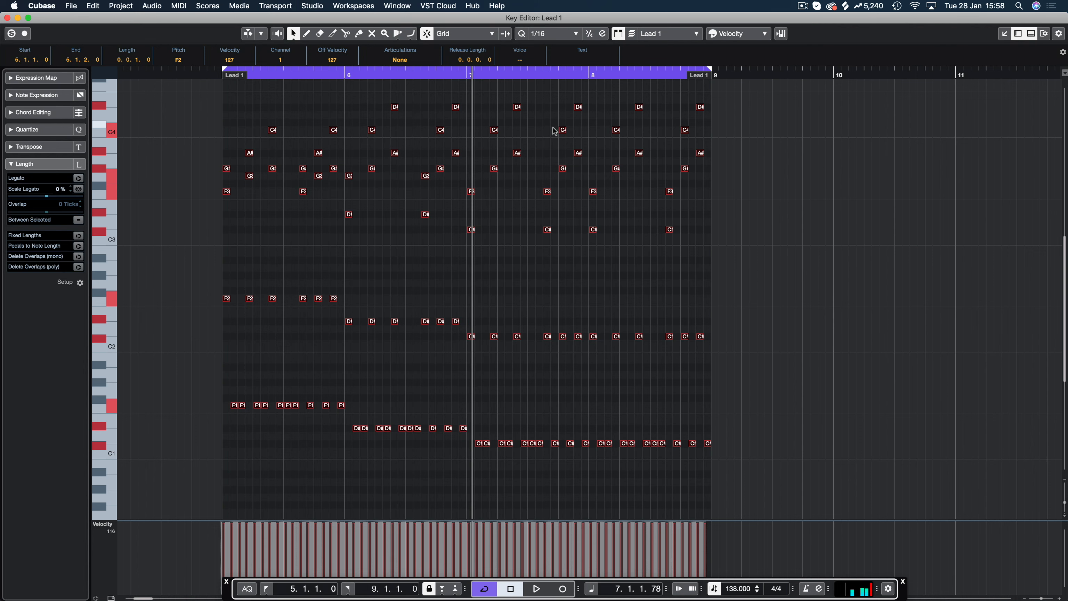
pyautogui.press('Escape')
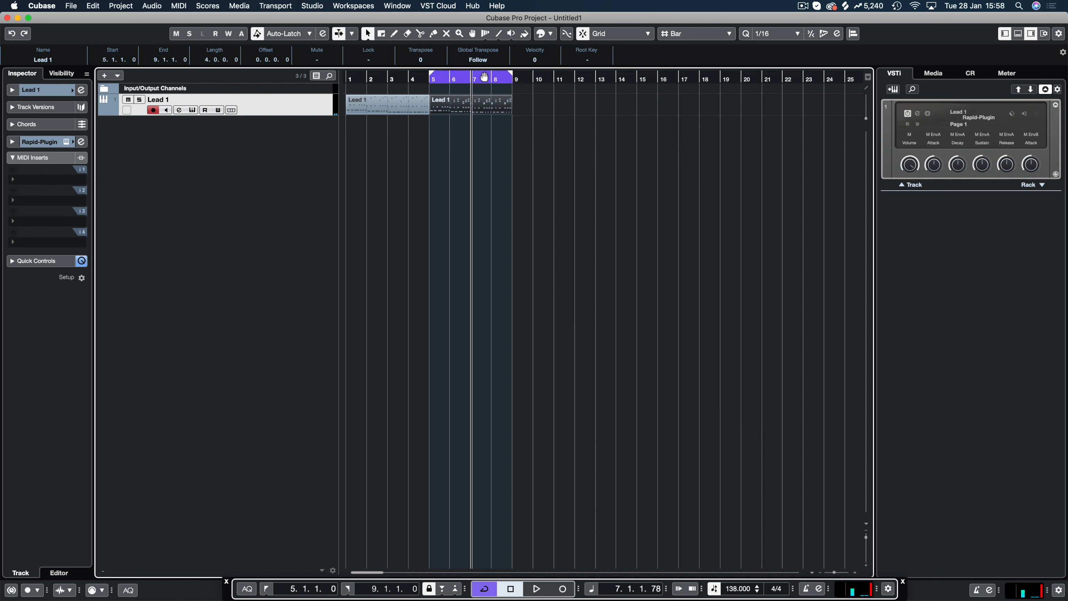
# Step: Move the loop range to bars 9 through 12, return to its start and record a new Lead 1 part across it
pyautogui.moveTo(490, 78); pyautogui.dragTo(572, 80)
pyautogui.press('KP_1')
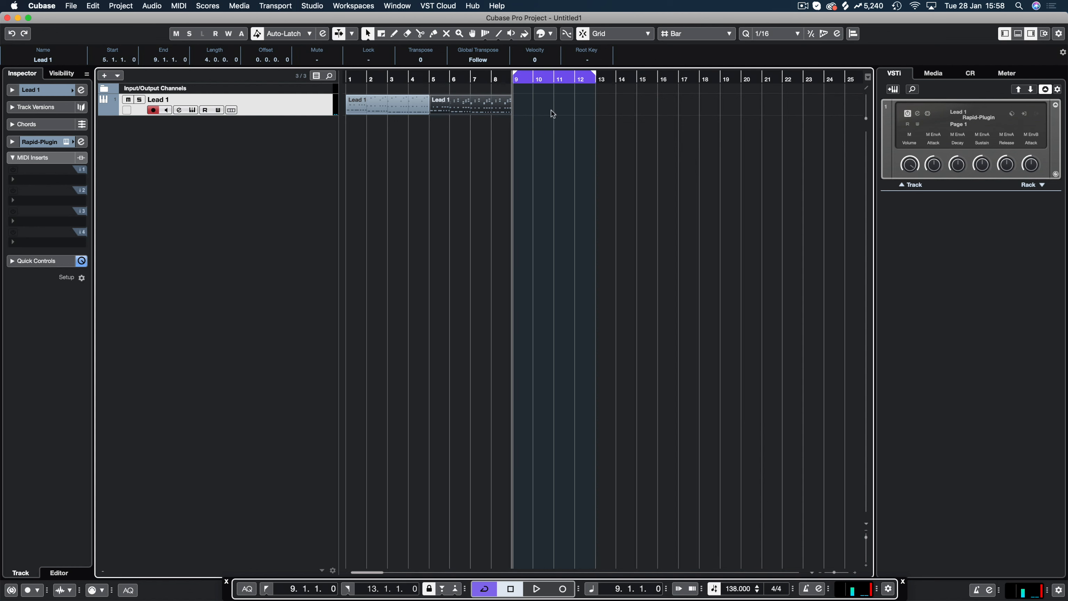
pyautogui.moveTo(721, 599)
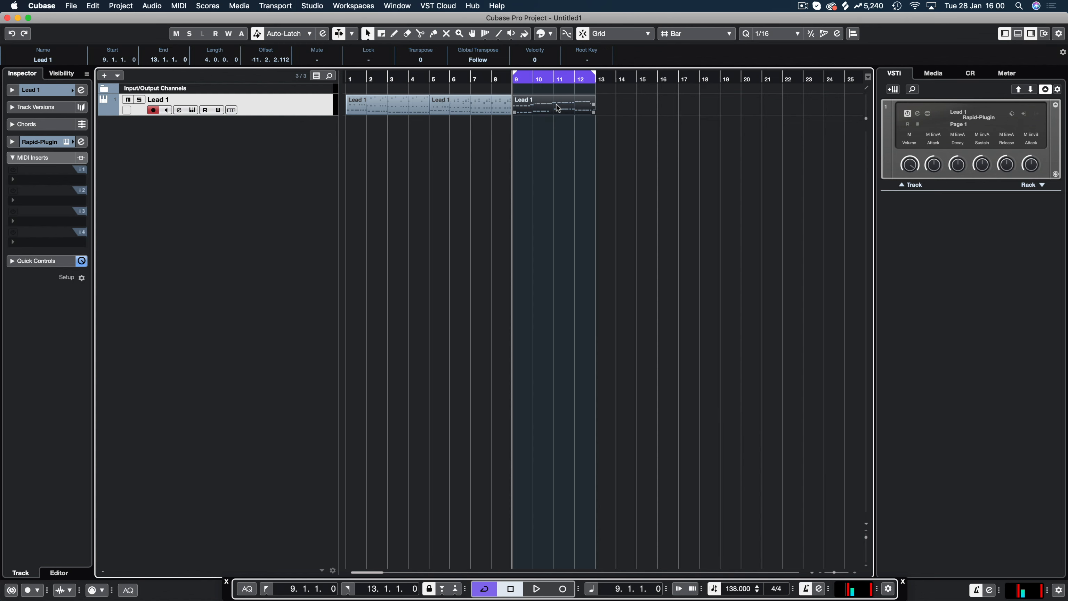
# Step: Open the new part in bars 9 to 12 for editing and set all its notes to a fixed 1/16 length
pyautogui.doubleClick(557, 108)
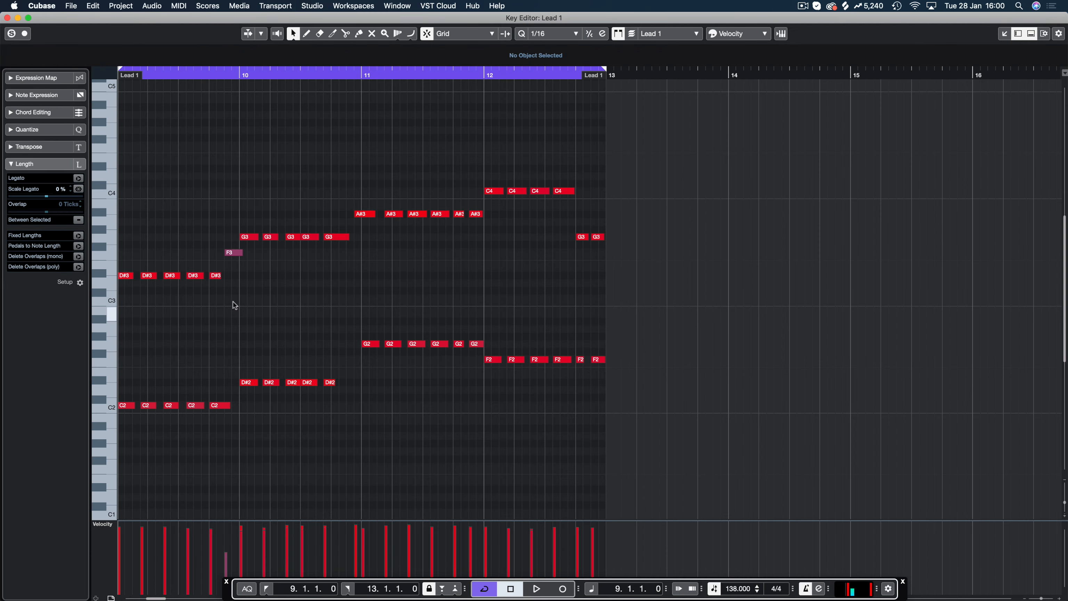
pyautogui.press('super+a')
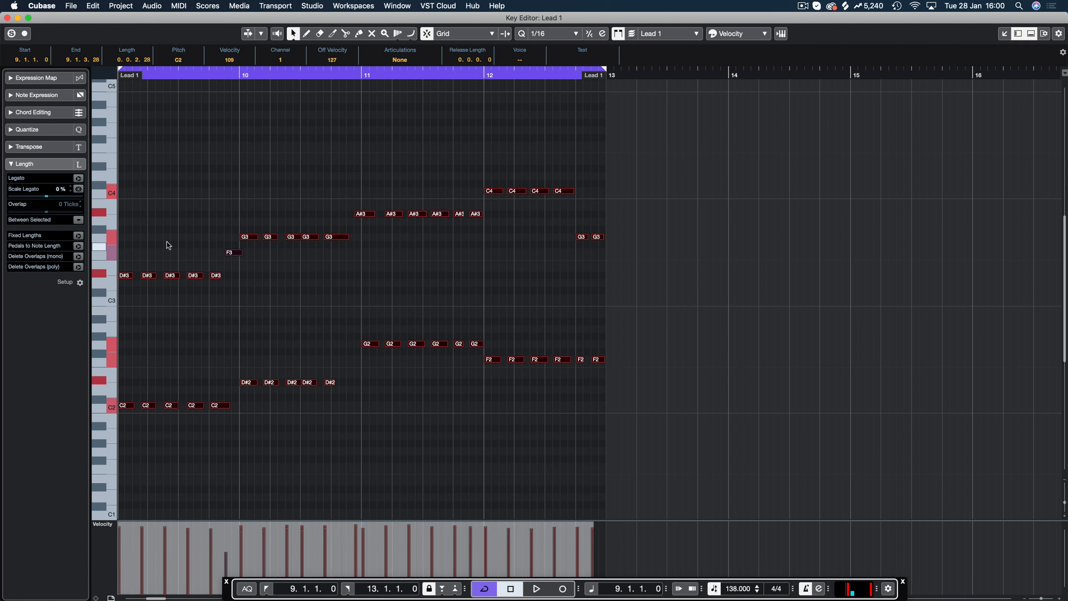
pyautogui.click(79, 235)
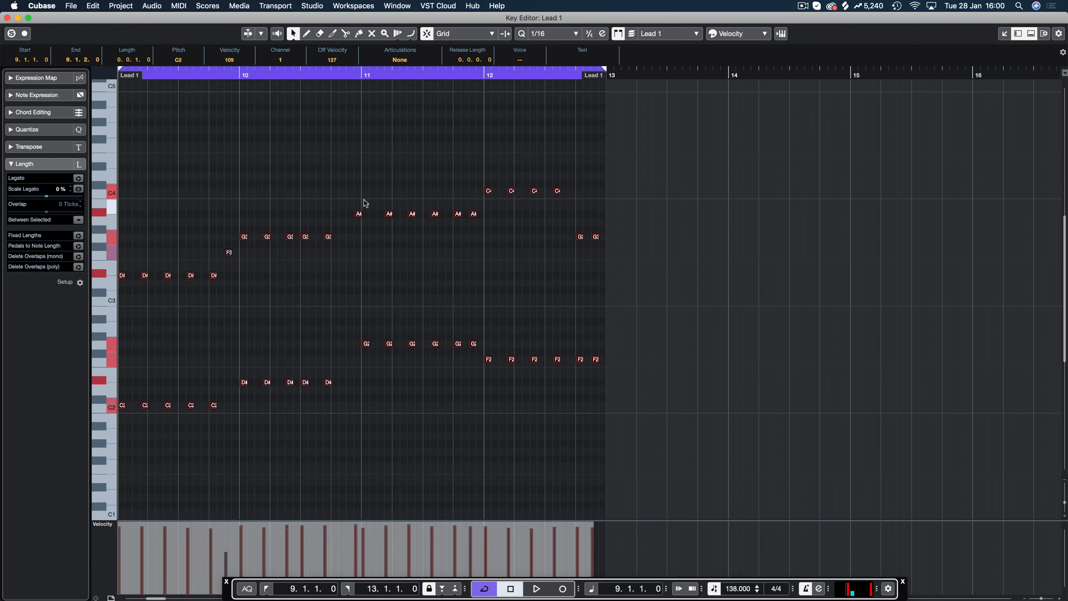
# Step: Shift the early A#3 and bar 10's last two G3/D#2 pairs a sixteenth later, then add another pair at 10.4.3 and play
pyautogui.moveTo(359, 214); pyautogui.dragTo(315, 387)
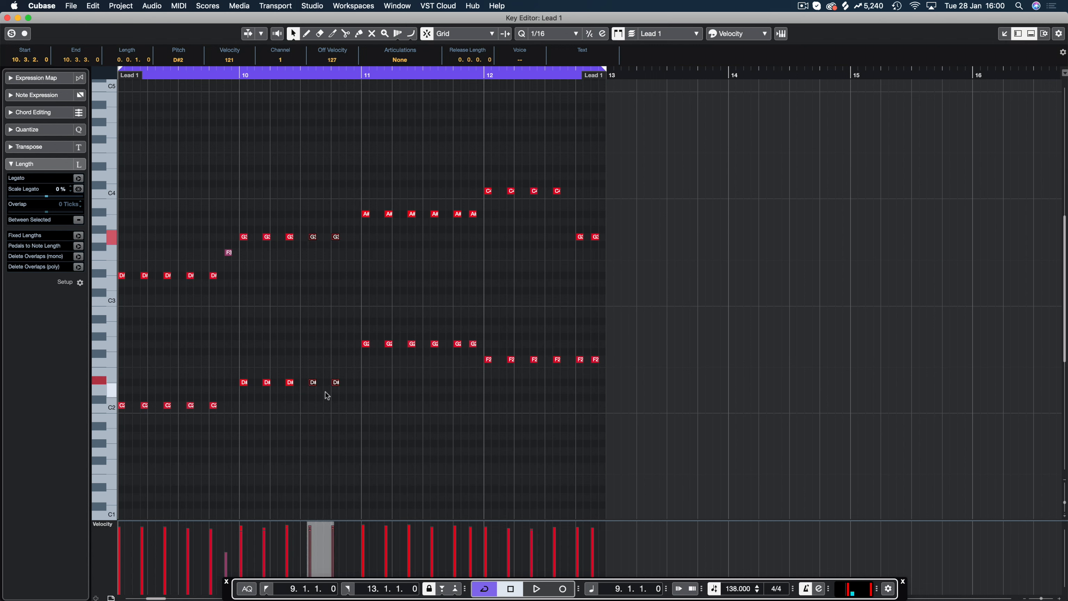
pyautogui.click(351, 387)
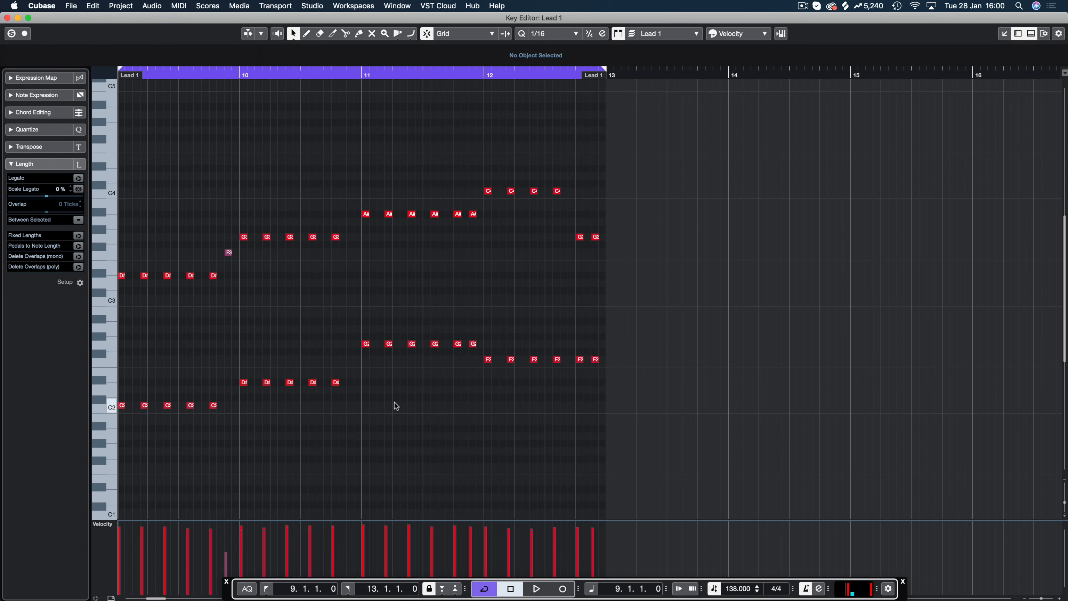
pyautogui.moveTo(338, 215); pyautogui.dragTo(353, 389)
pyautogui.press('space')
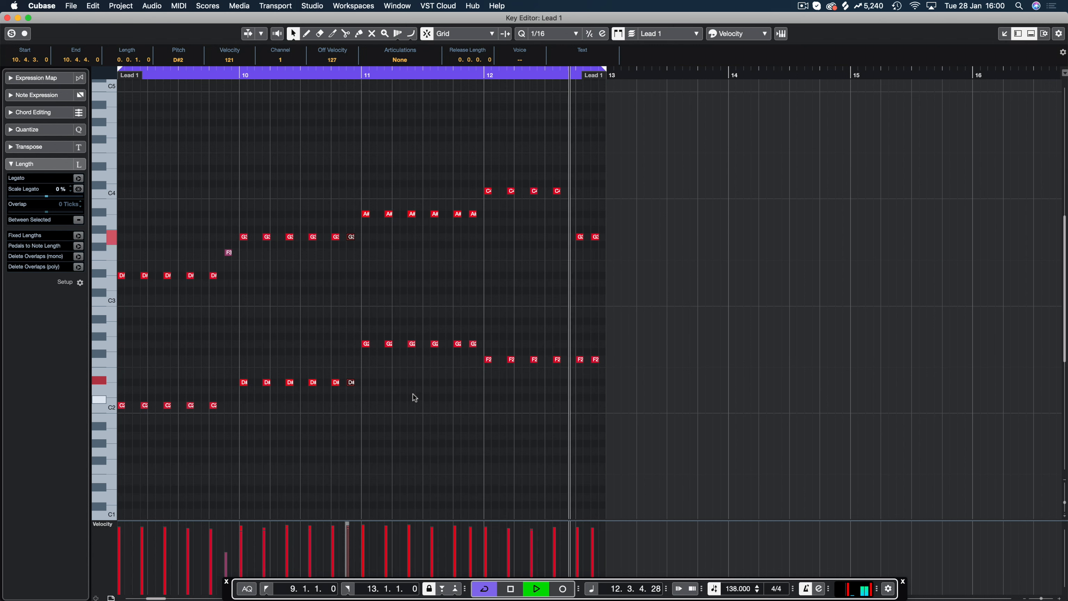
# Step: Lower the last two G3 notes of bar 12 to F3 while the loop plays
pyautogui.moveTo(624, 252); pyautogui.dragTo(533, 228)
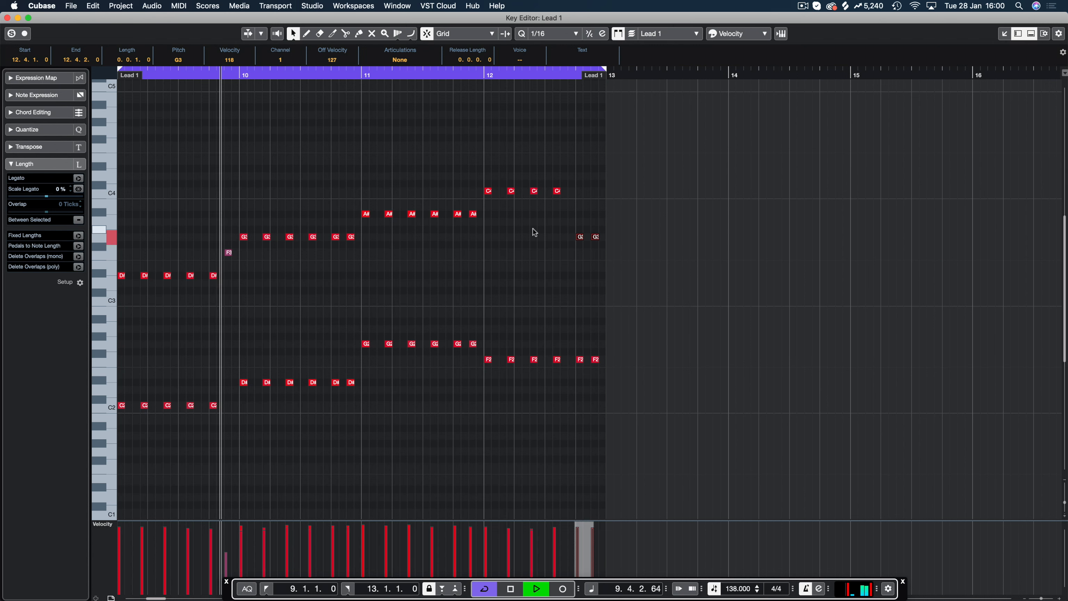
pyautogui.press('Down')
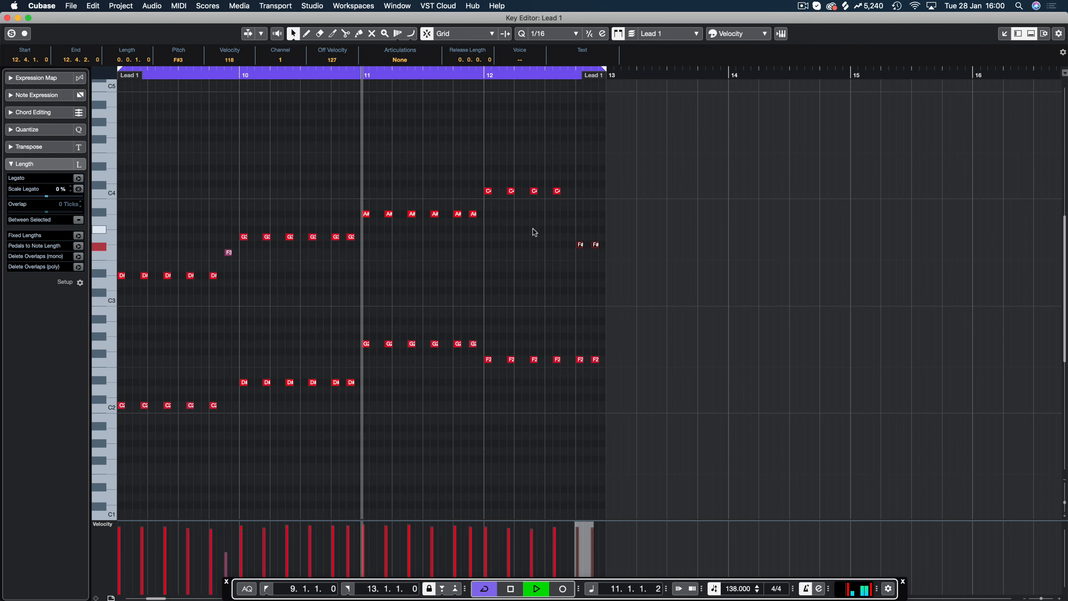
pyautogui.press('Down')
pyautogui.hscroll(-8, 523, 275)
pyautogui.hscroll(10, 515, 274)
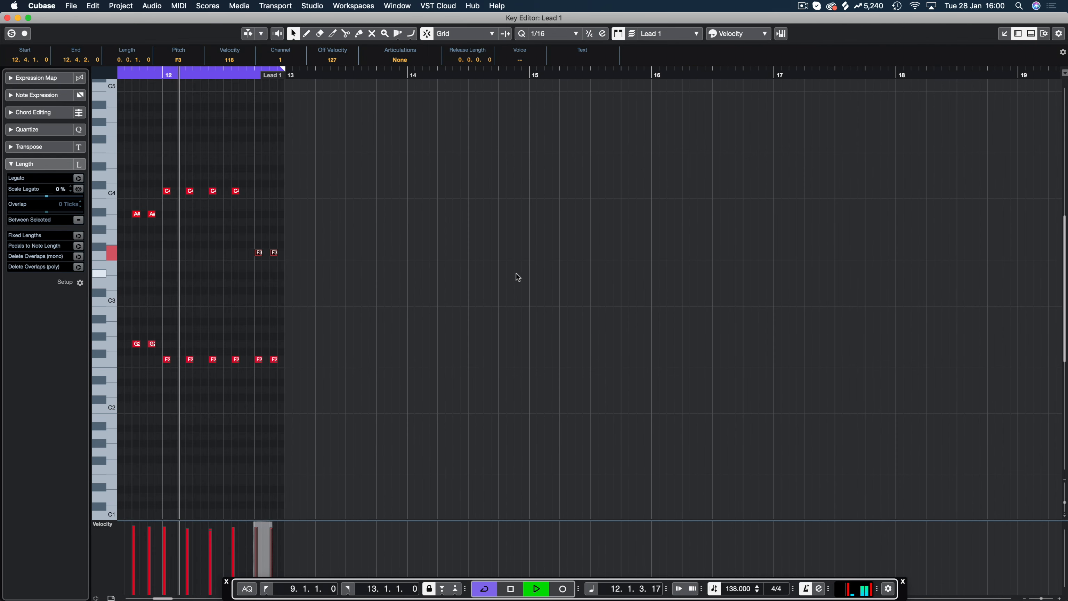
pyautogui.hscroll(-5, 517, 274)
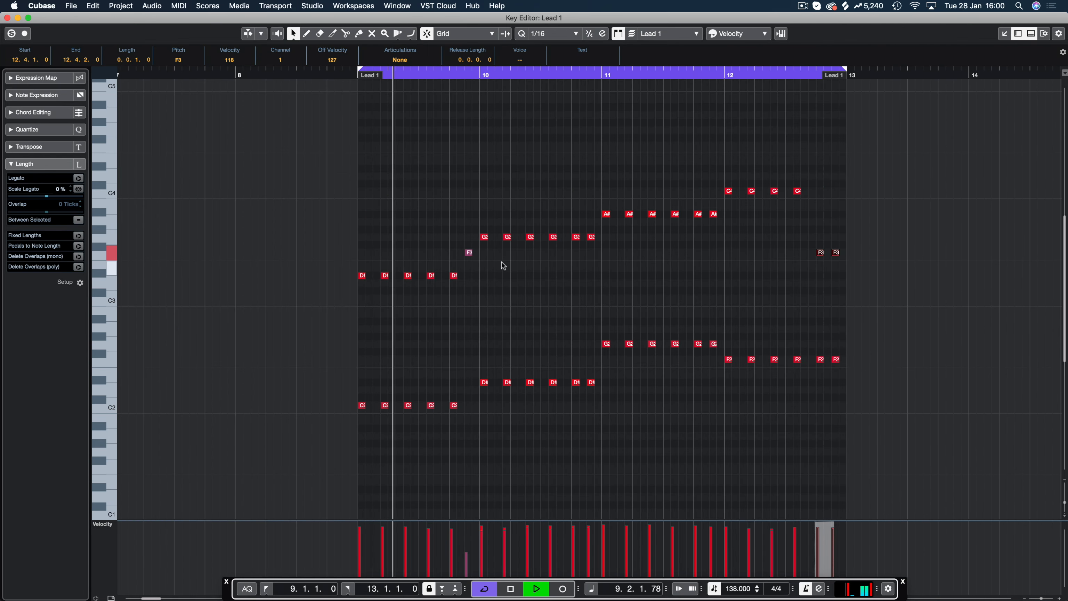
# Step: Stop playback and set the velocity of every note in the part to 127
pyautogui.press('space')
pyautogui.press('super+a')
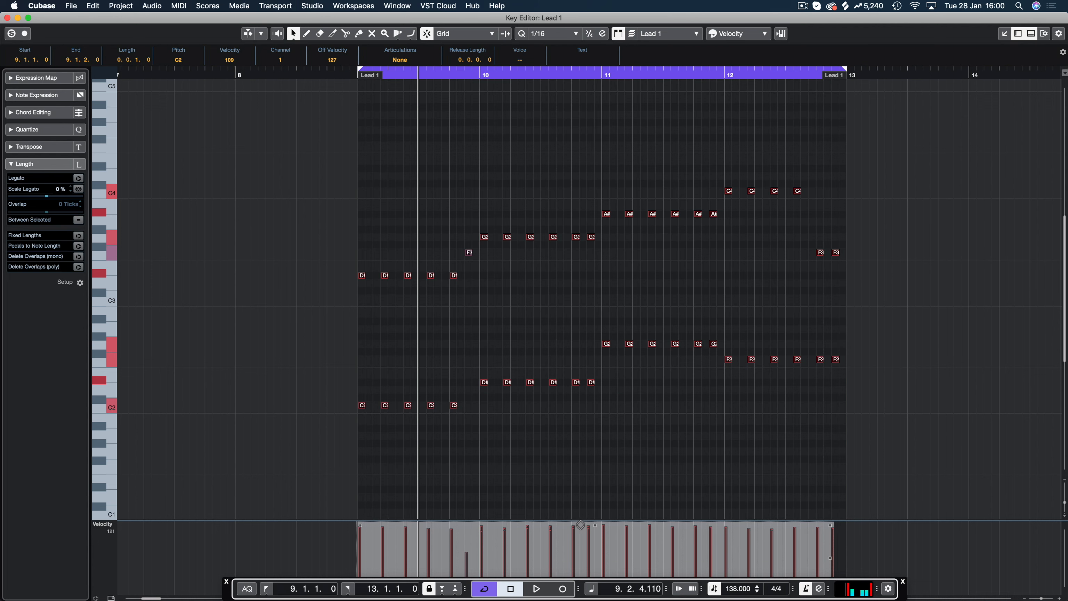
pyautogui.click(576, 323)
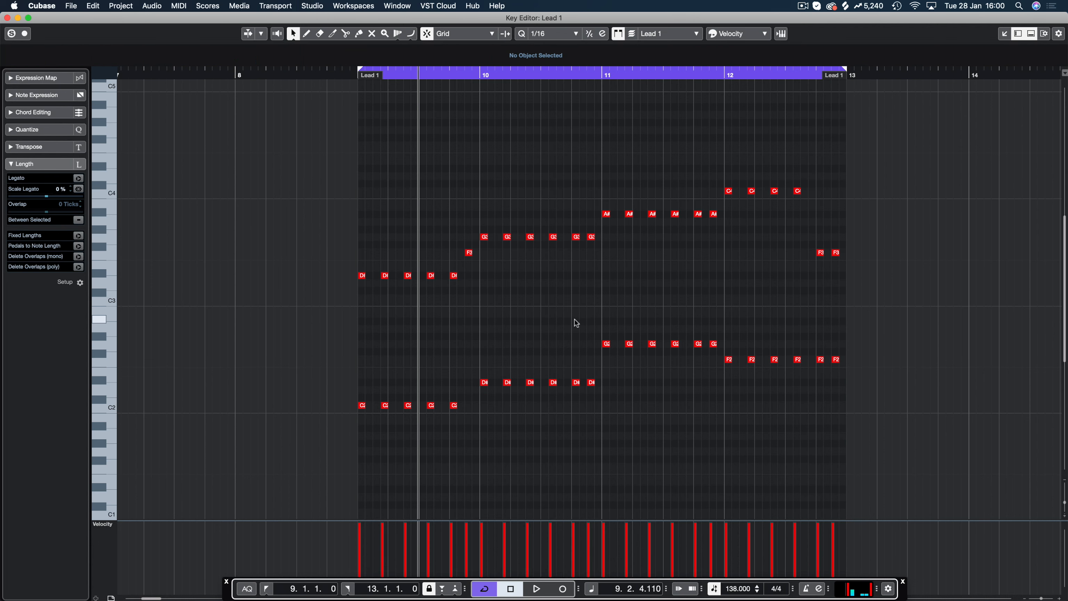
# Step: Copy bar 9's last C2 to 9.4.3, audition the loop and raise bar 10's last G3 to A3
pyautogui.click(468, 405)
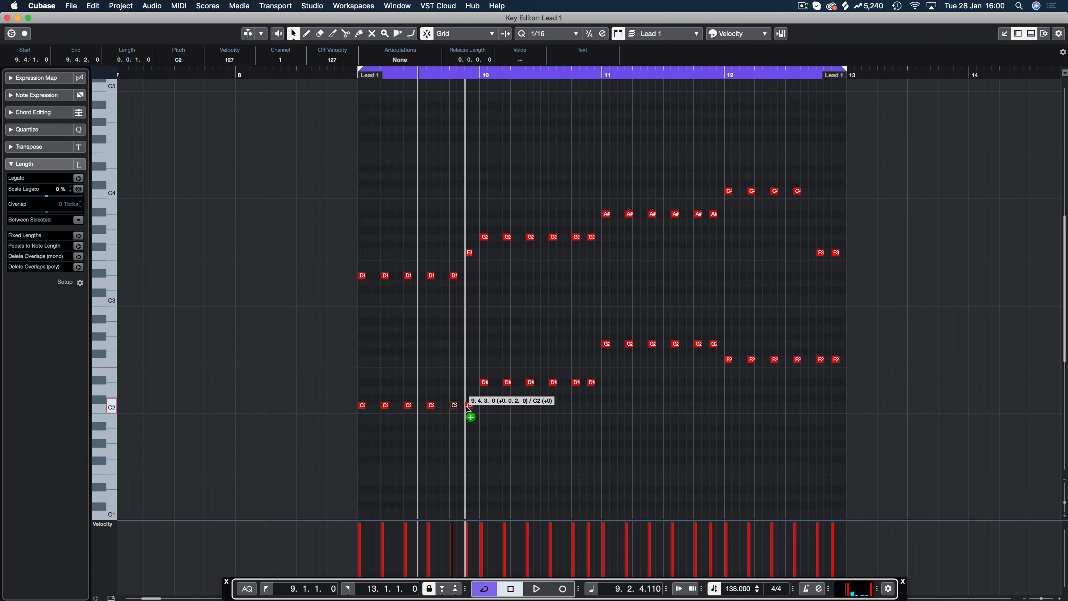
pyautogui.press('space')
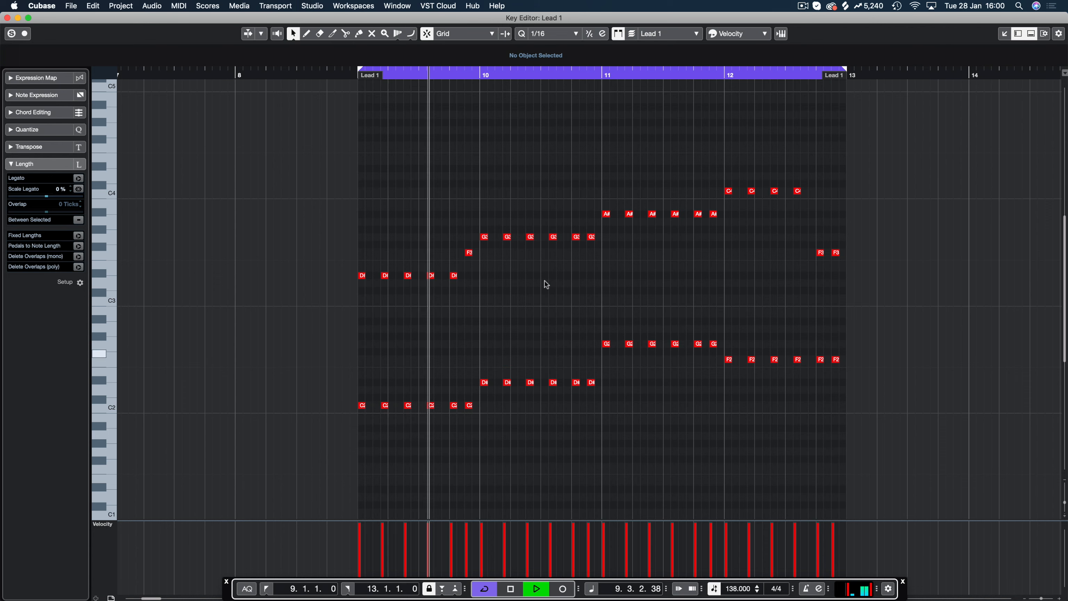
pyautogui.scroll(3, 545, 282)
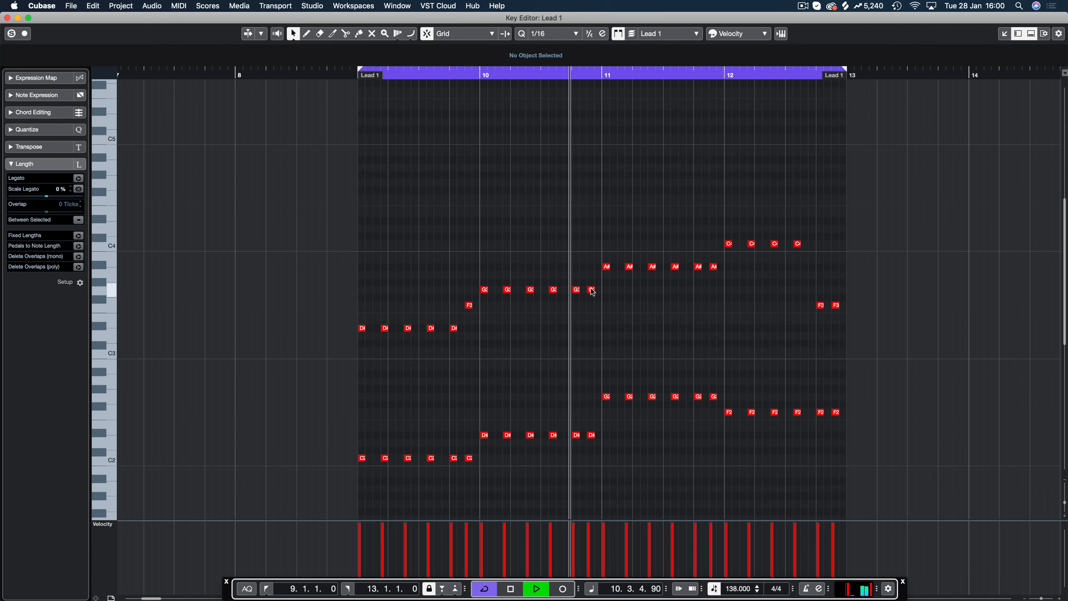
pyautogui.press('space')
pyautogui.moveTo(591, 289); pyautogui.dragTo(592, 276)
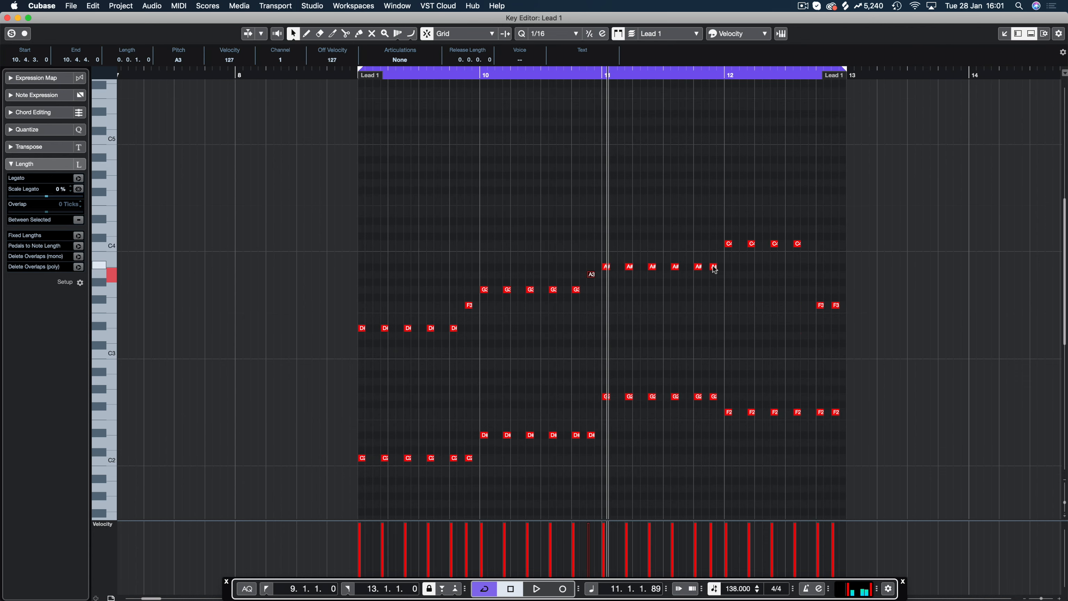
# Step: Try bar 11's last melody note on D4, audition the loop and return the note to A#3
pyautogui.moveTo(714, 269); pyautogui.dragTo(715, 228)
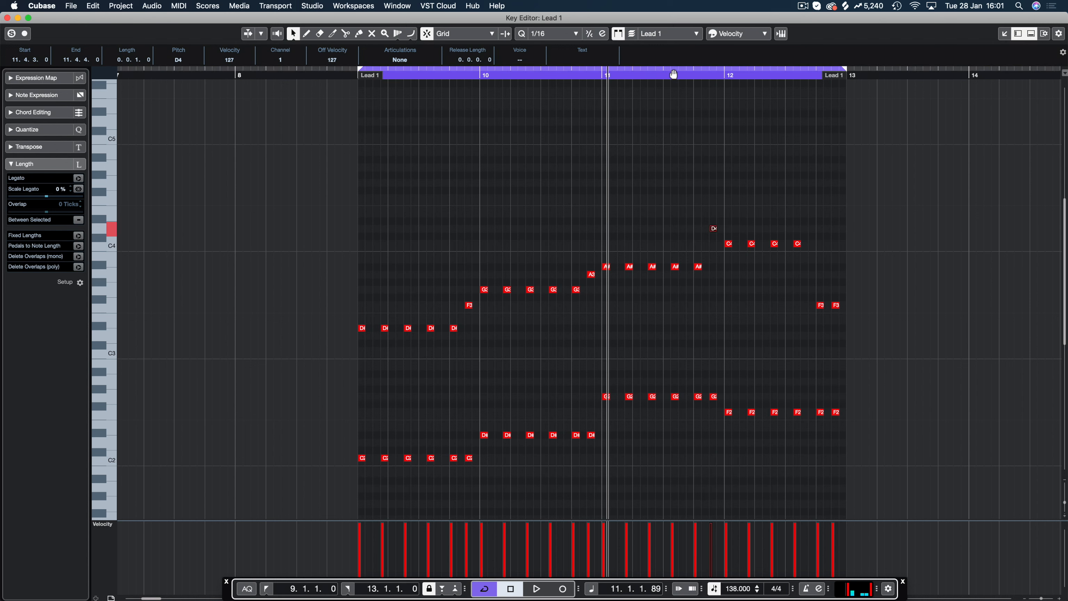
pyautogui.click(672, 70)
pyautogui.press('space')
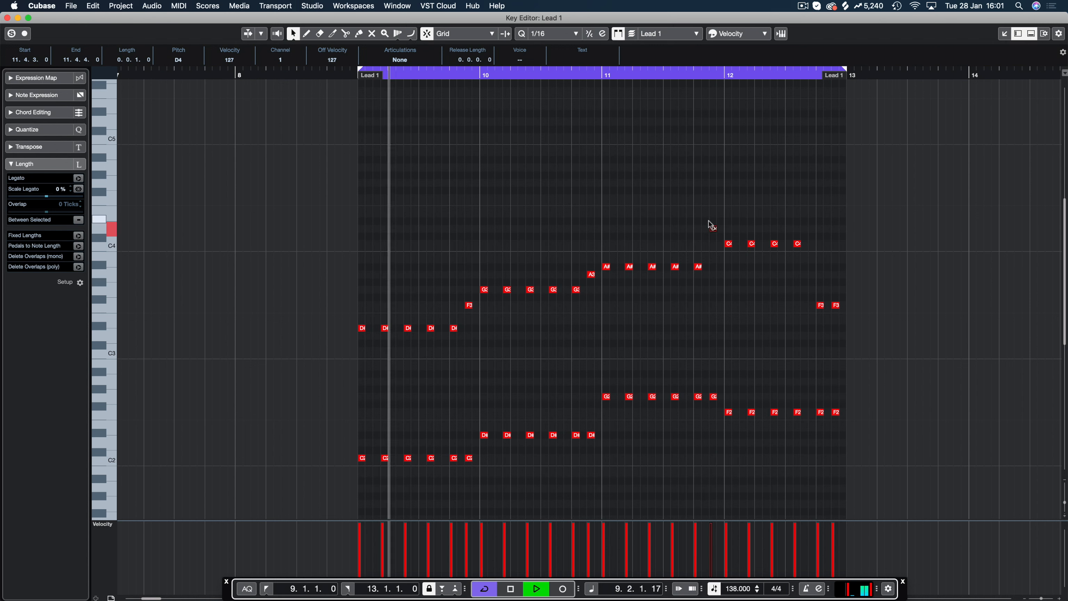
pyautogui.press('space')
pyautogui.moveTo(713, 229); pyautogui.dragTo(713, 266)
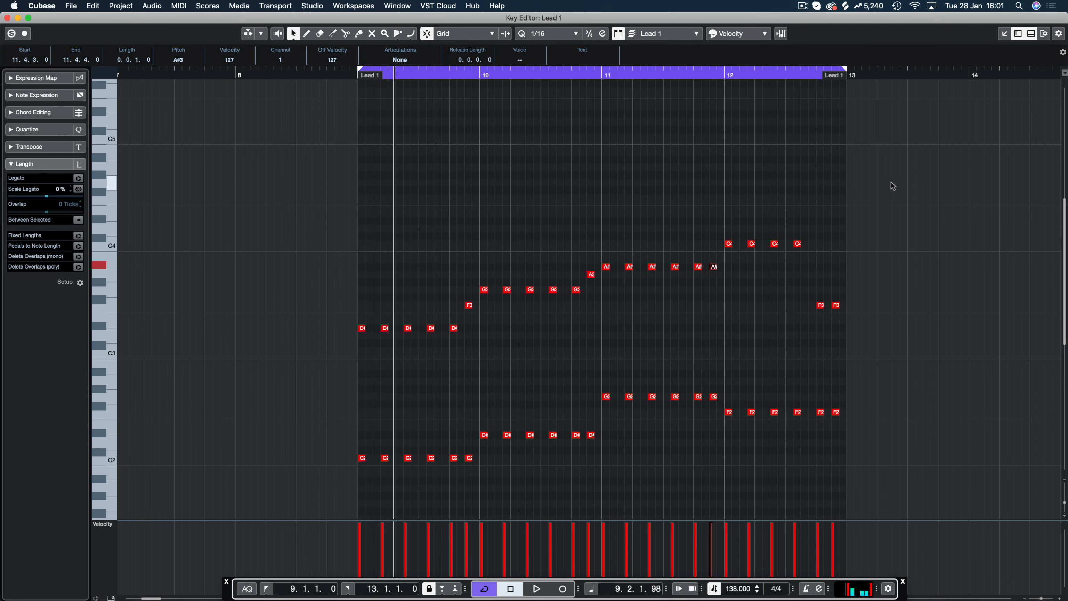
# Step: Select all bass notes in bars 9 to 12, try them one octave higher and return them to their original octave
pyautogui.hscroll(3, 891, 182)
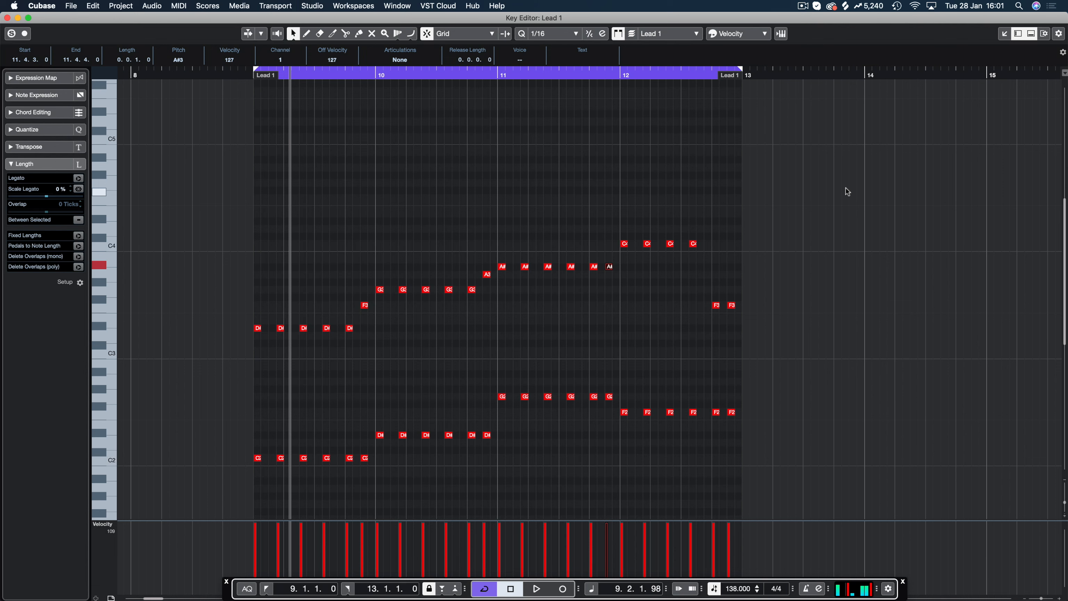
pyautogui.moveTo(765, 369); pyautogui.dragTo(217, 481)
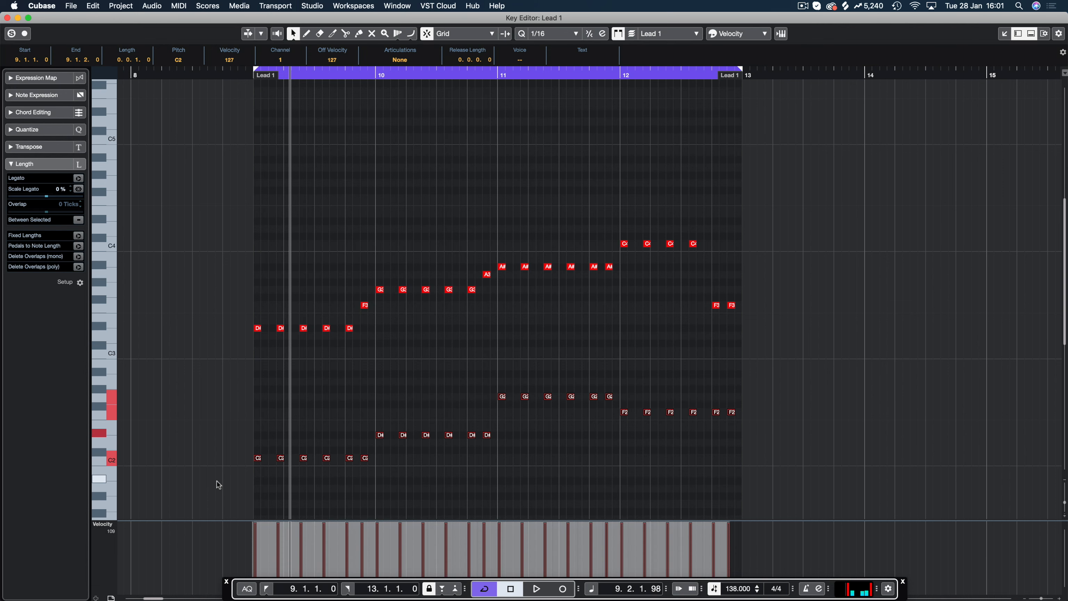
pyautogui.hotkey('shift', 'Up')
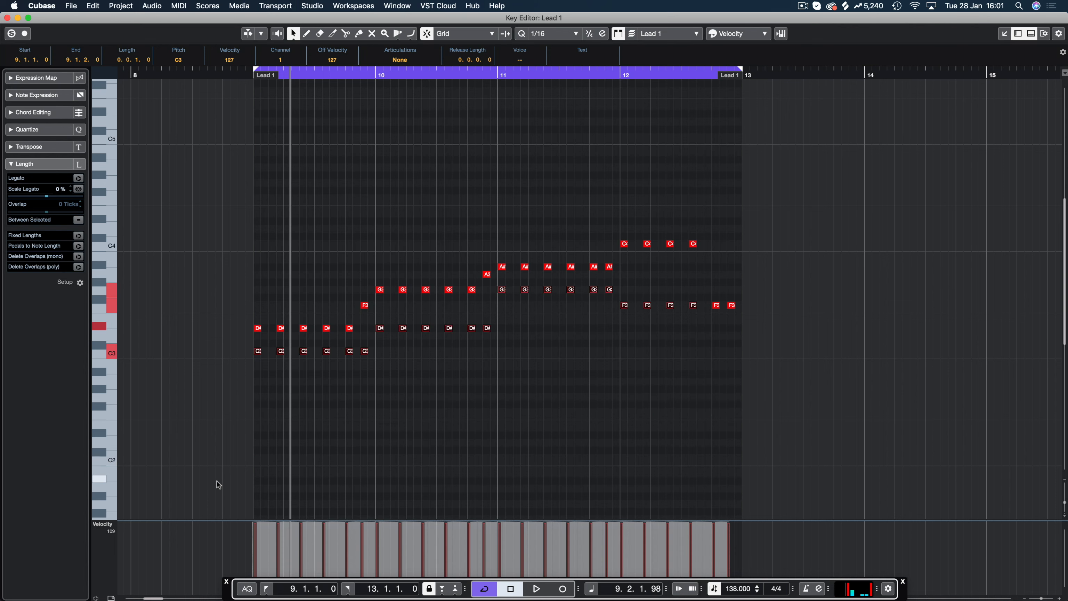
pyautogui.hotkey('shift', 'Down')
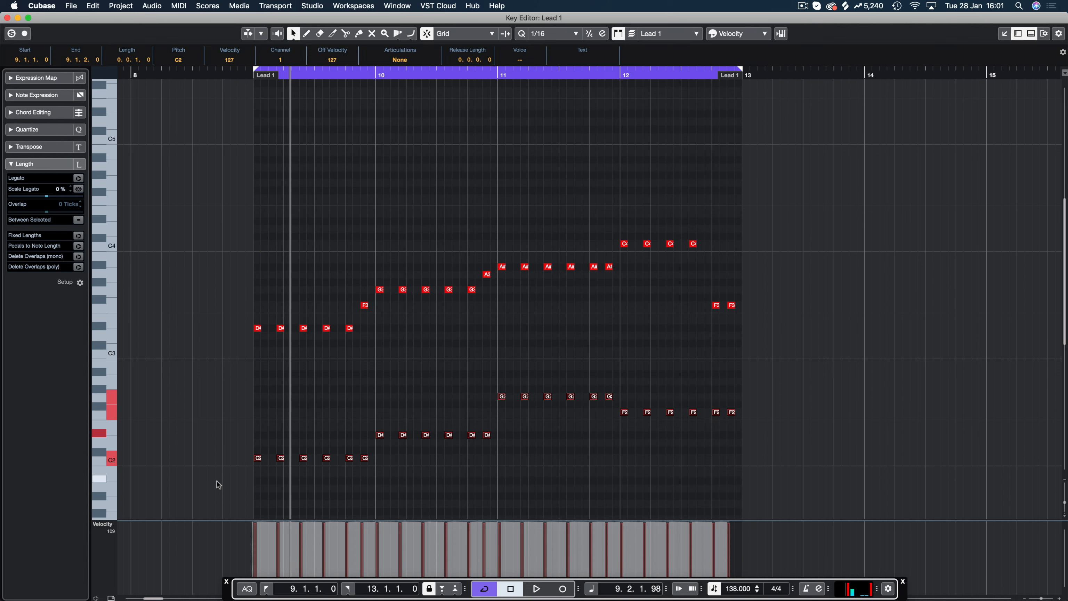
pyautogui.hotkey('shift', 'Up')
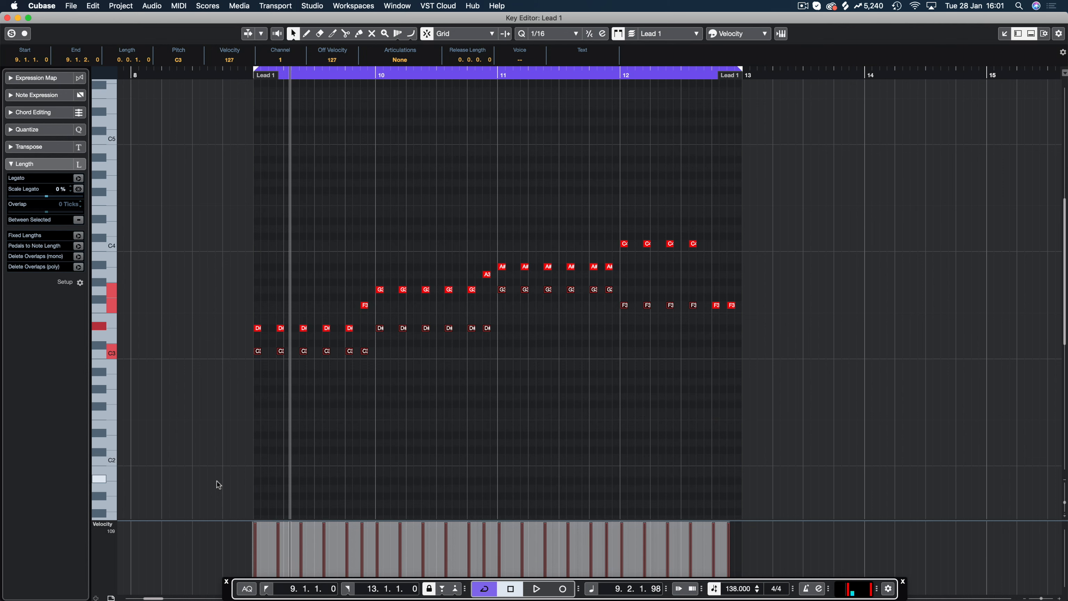
pyautogui.hotkey('shift', 'Down')
pyautogui.press('space')
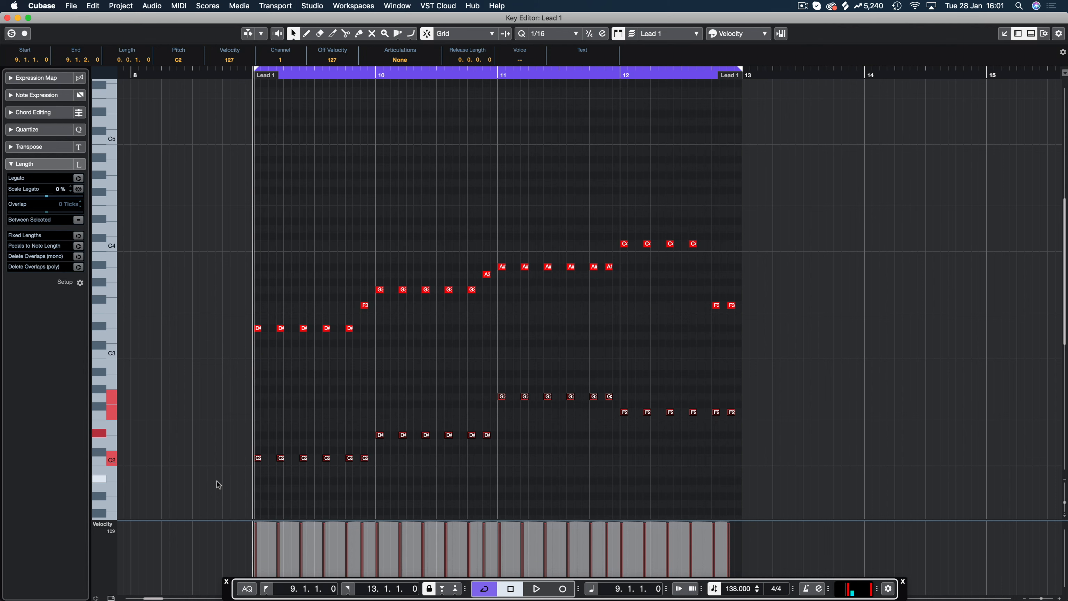
# Step: Duplicate the selected bass notes, place the copies one octave above the originals starting on C3, and clear the selection
pyautogui.scroll(-3, 217, 481)
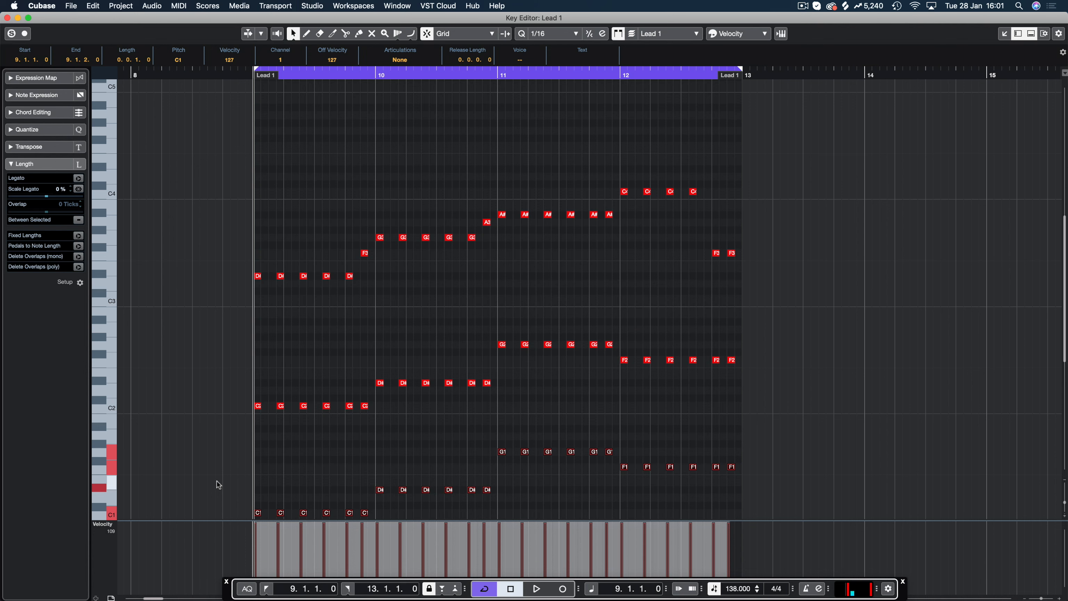
pyautogui.hotkey('shift', 'Up')
pyautogui.hotkey('shift', 'Up')
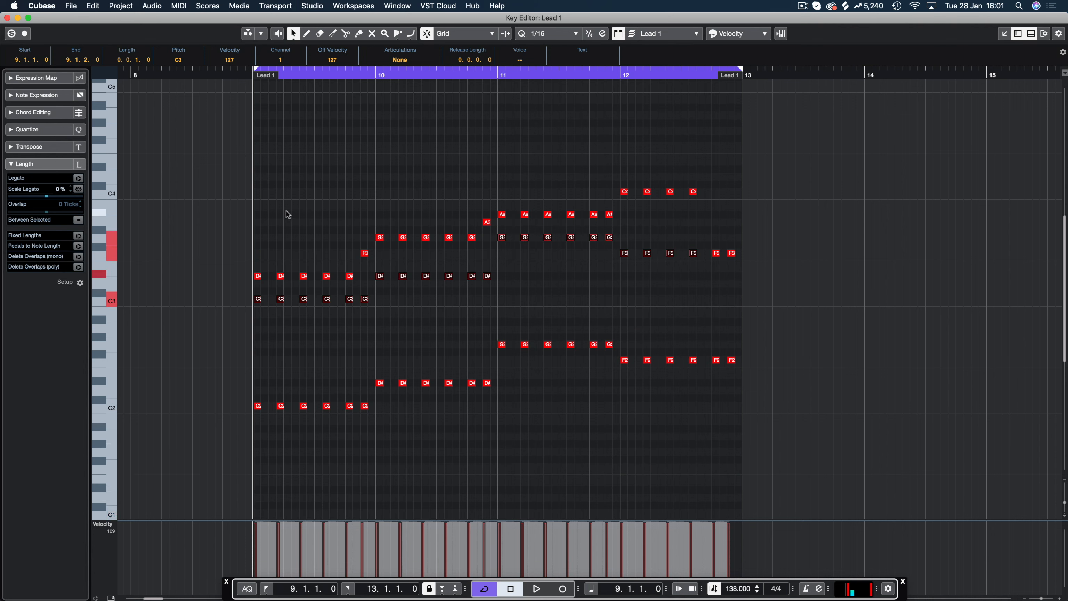
pyautogui.click(757, 145)
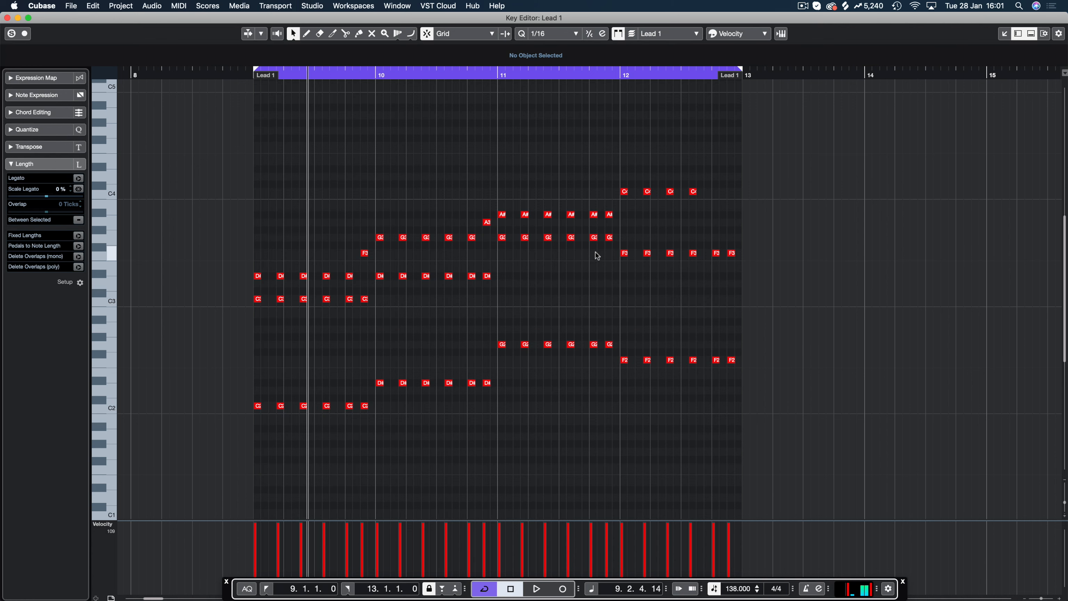
# Step: Raise the last two melody notes of bar 12 from the doubled F3 pitch to A3
pyautogui.scroll(5, 627, 92)
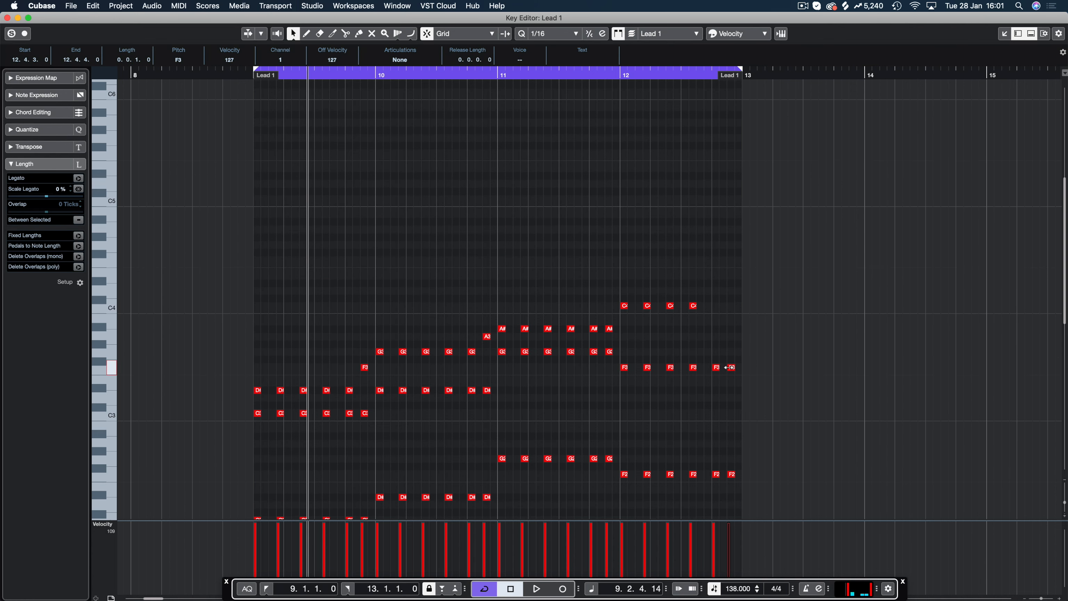
pyautogui.moveTo(716, 375); pyautogui.dragTo(717, 356)
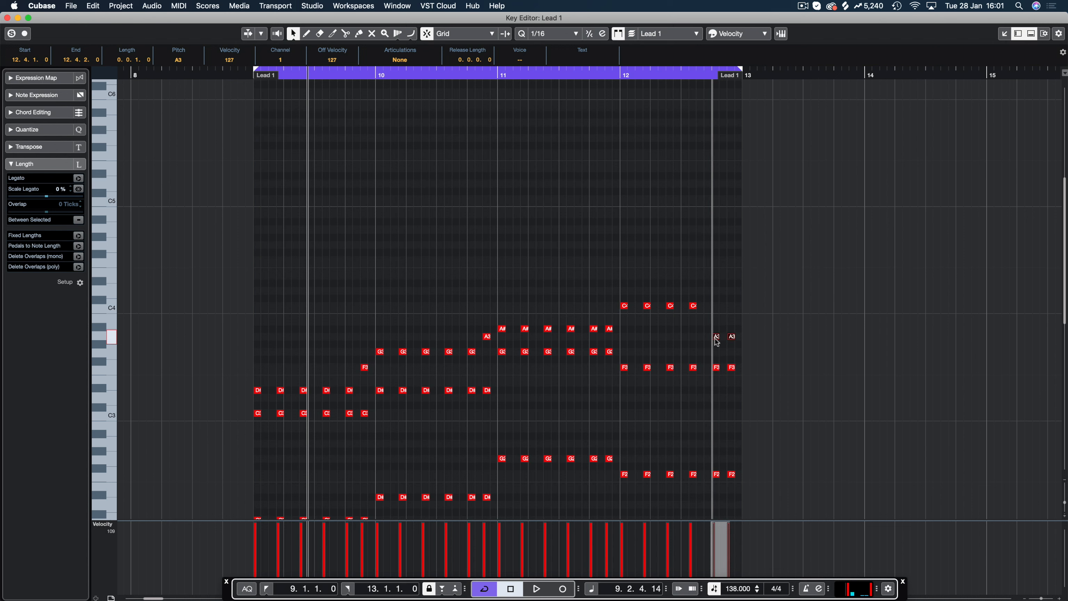
pyautogui.click(676, 221)
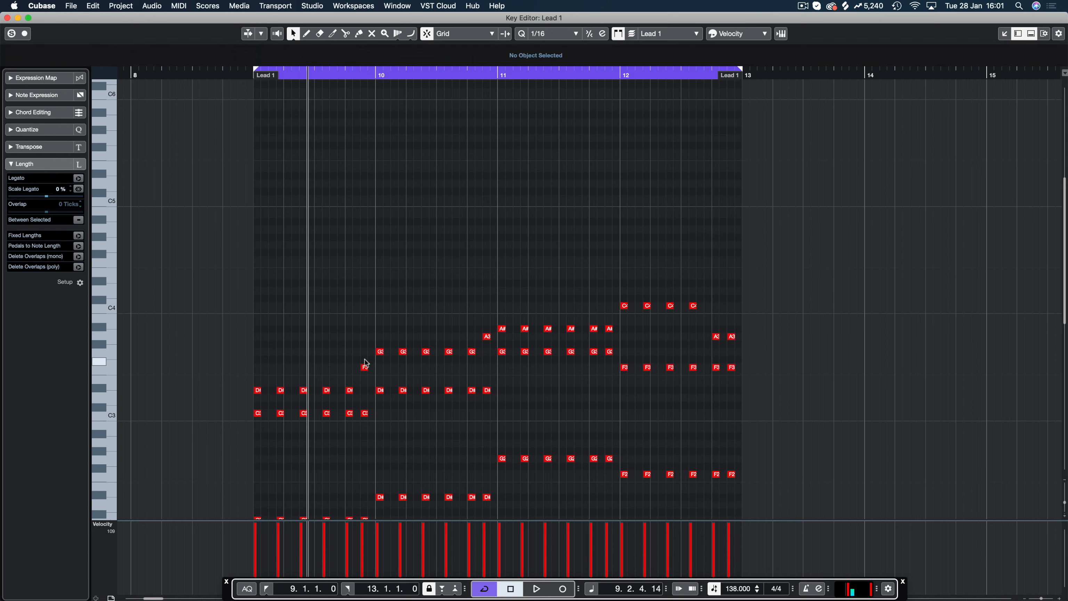
pyautogui.moveTo(239, 364); pyautogui.dragTo(366, 398)
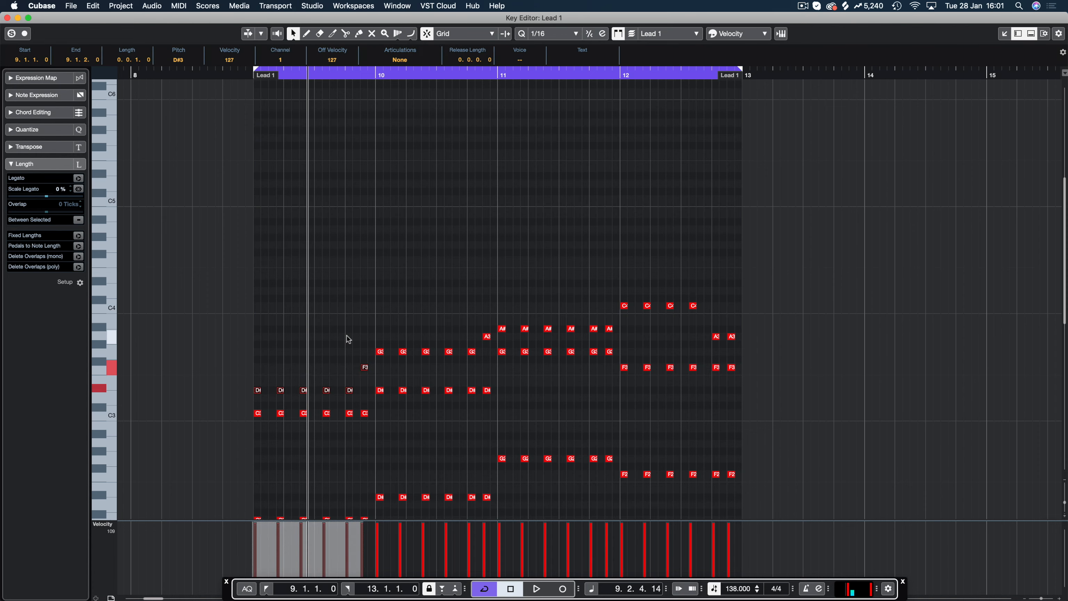
pyautogui.scroll(-5, 346, 342)
pyautogui.click(265, 287)
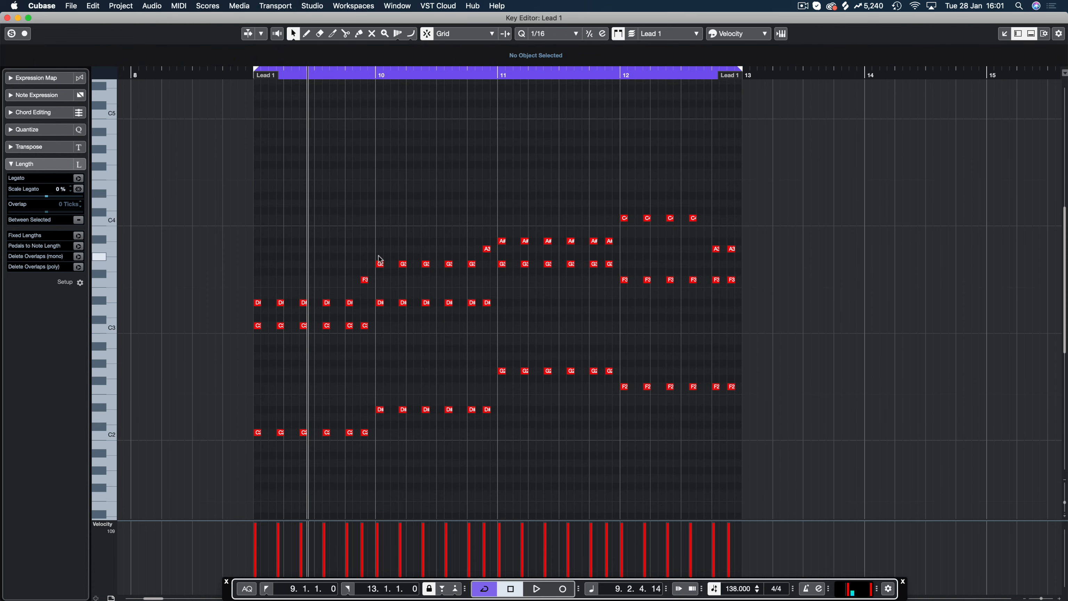
# Step: Duplicate the bars 9 to 12 lead part into bars 13 to 16, loop the copy and open it for note editing
pyautogui.press('Return')
pyautogui.press('super+d')
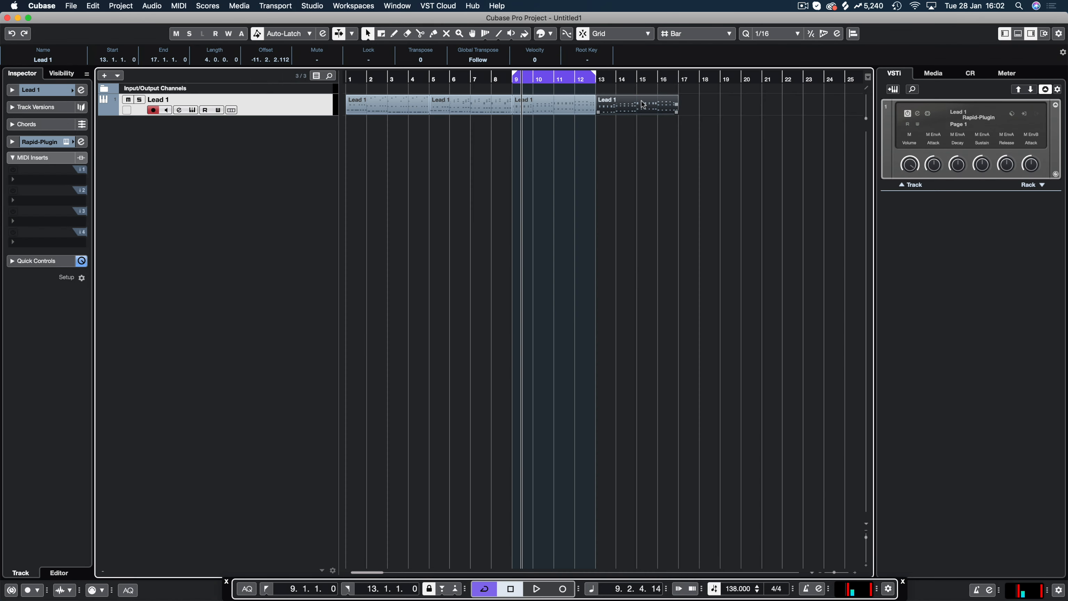
pyautogui.press('p')
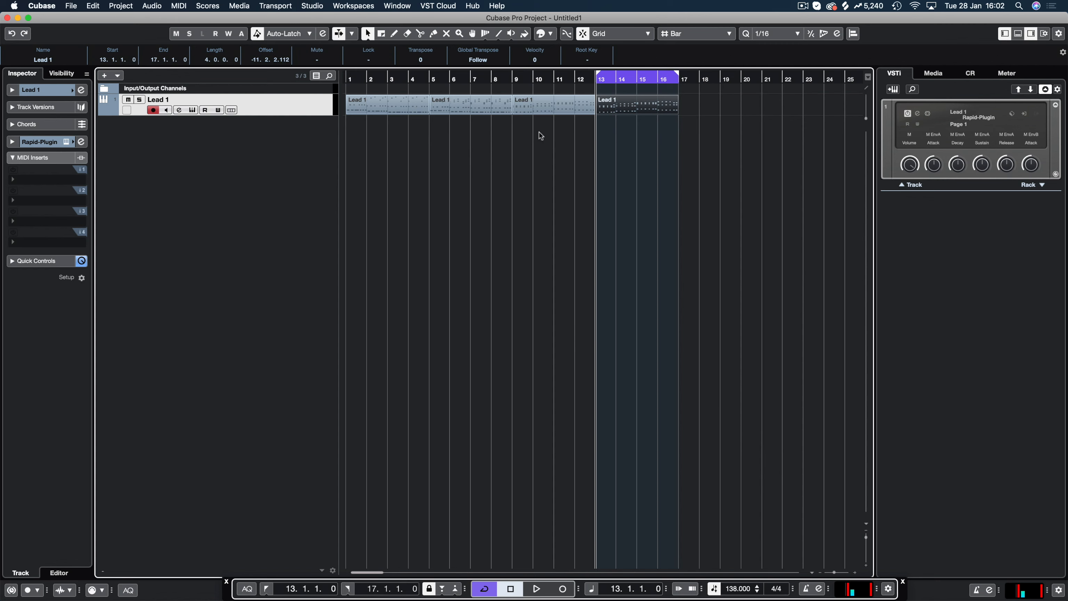
pyautogui.press('Return')
pyautogui.press('h')
pyautogui.press('h')
pyautogui.press('h')
pyautogui.press('h')
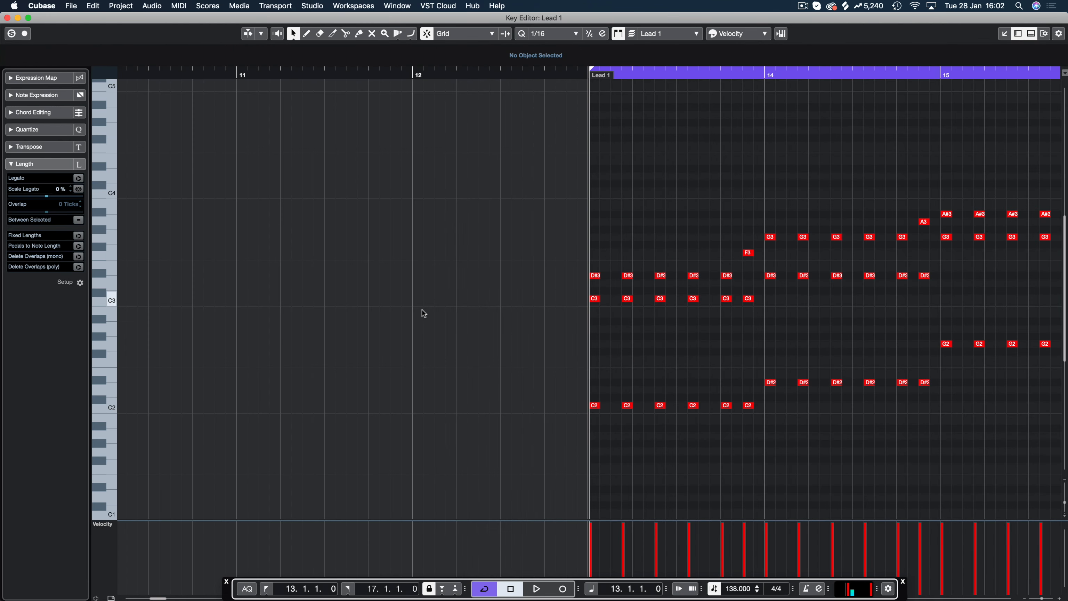
# Step: Delete bar 13's middle C3 and D#3 repeats, placing the first C3 at 13.1.2 and D#3 at 13.1.3
pyautogui.hscroll(5, 650, 230)
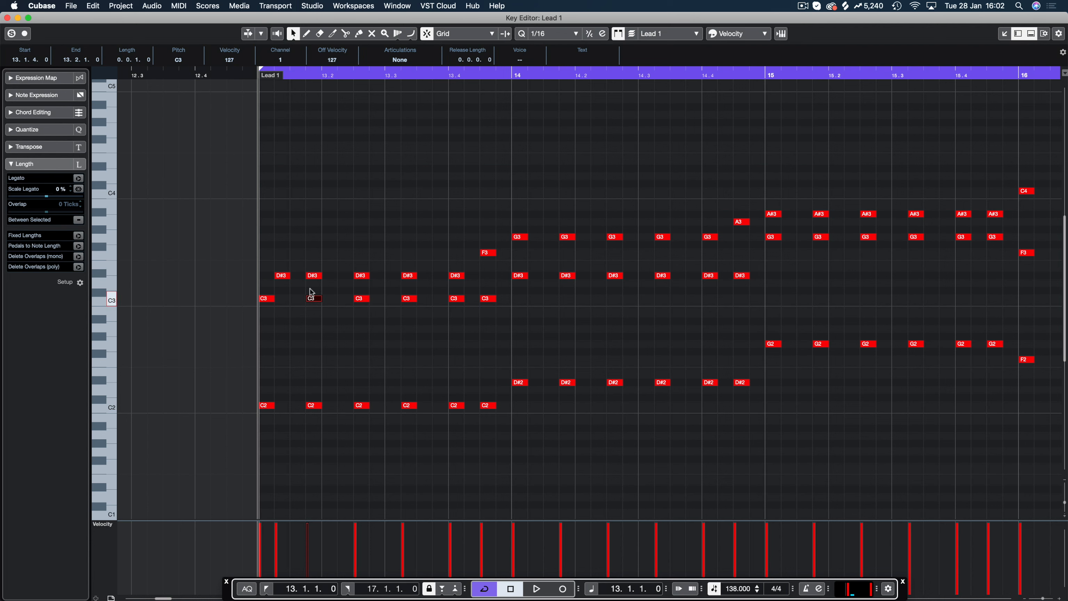
pyautogui.moveTo(304, 254); pyautogui.dragTo(463, 323)
pyautogui.press('BackSpace')
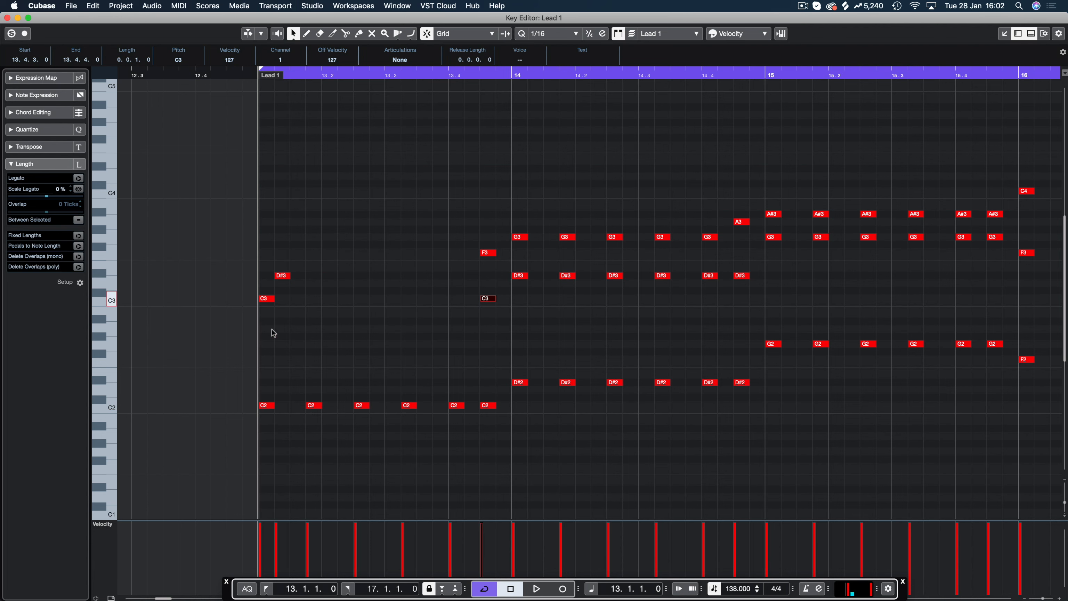
pyautogui.moveTo(301, 265); pyautogui.dragTo(282, 300)
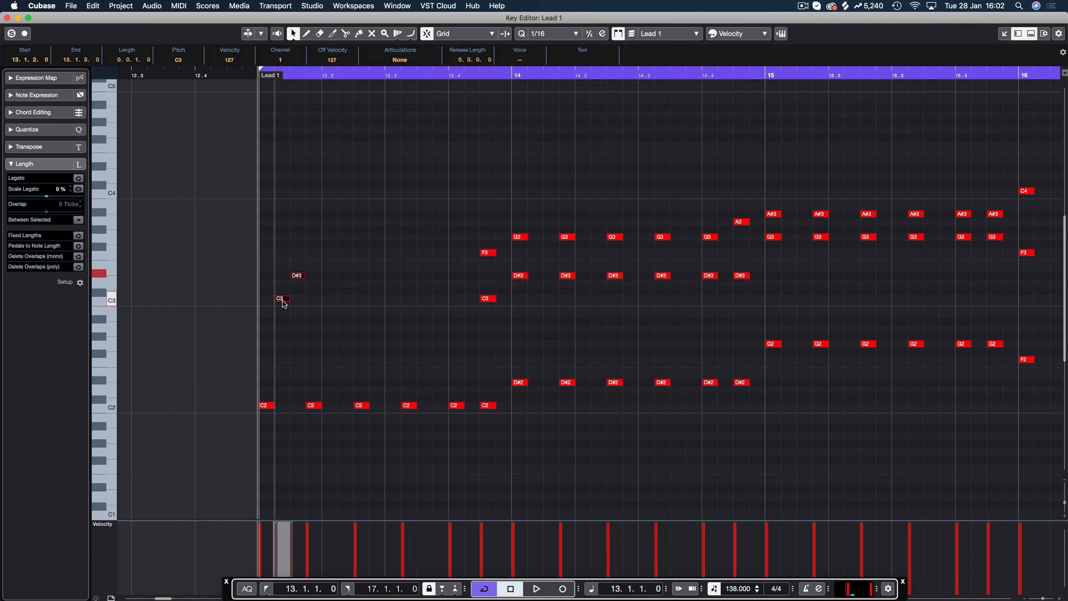
pyautogui.press('space')
pyautogui.press('space')
# Step: Repeat the C3–D#3 pair every three sixteenths across bar 13, moving the closing C3 to 13.4.2 and F3 to 13.4.4
pyautogui.moveTo(317, 257); pyautogui.dragTo(282, 302)
pyautogui.moveTo(283, 299); pyautogui.dragTo(331, 298)
pyautogui.moveTo(329, 299); pyautogui.dragTo(426, 302)
pyautogui.click(488, 252)
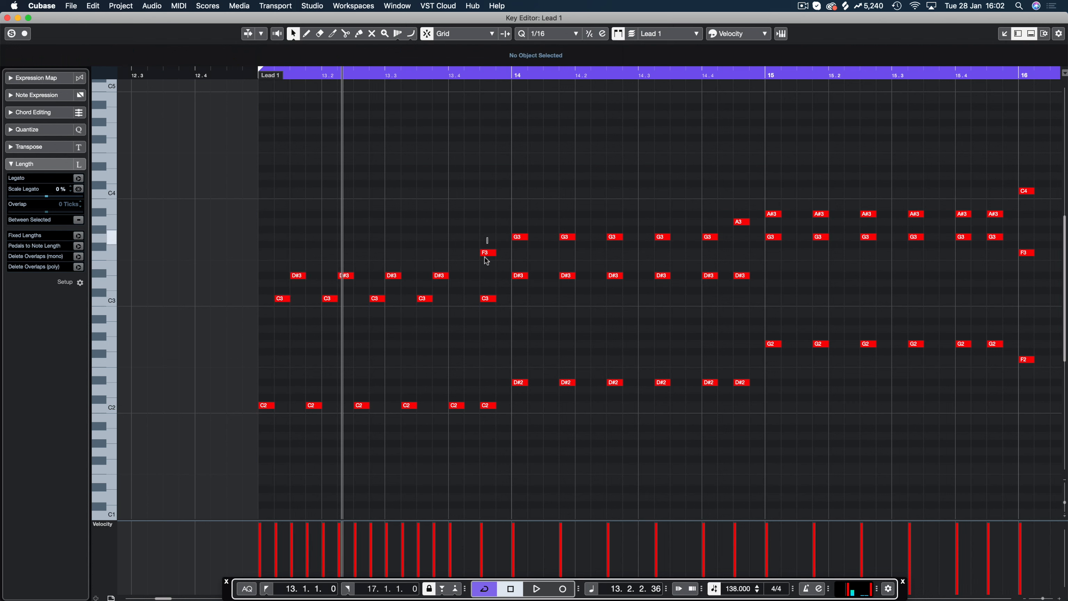
pyautogui.keyDown('shift'); pyautogui.click(486, 299); pyautogui.keyUp('shift')
pyautogui.click(477, 274)
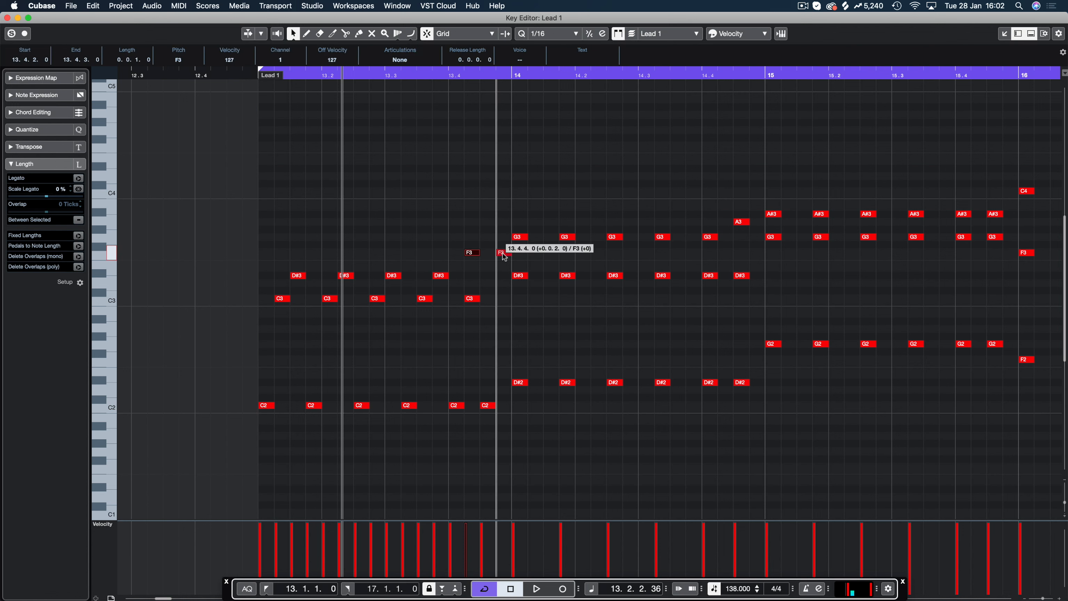
pyautogui.moveTo(503, 256); pyautogui.dragTo(504, 256)
pyautogui.click(460, 330)
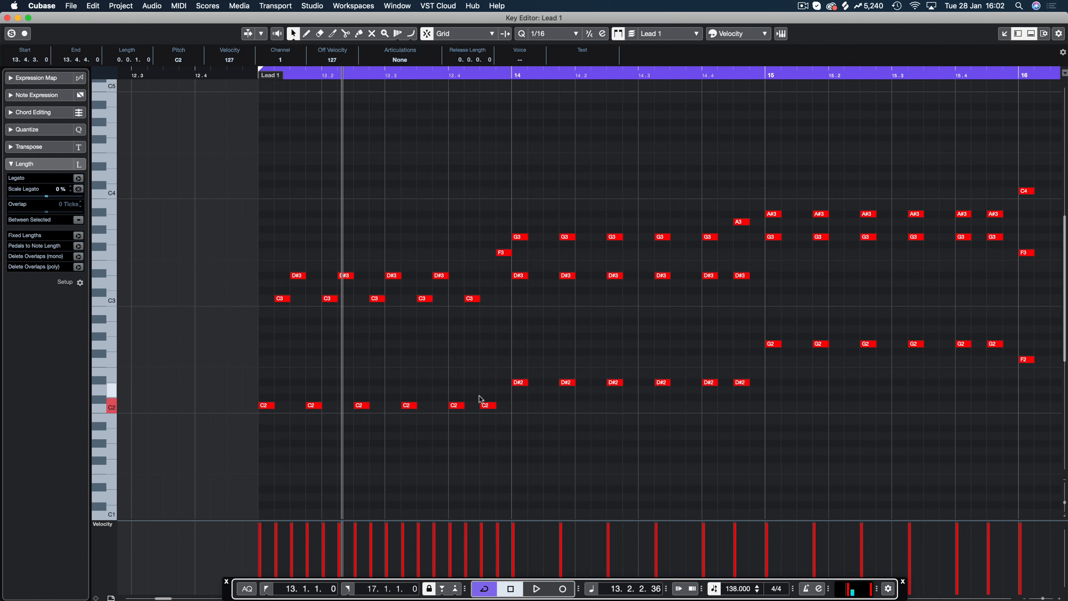
# Step: Audition bar 13's staggered pattern against its bass notes
pyautogui.moveTo(481, 399); pyautogui.dragTo(343, 319)
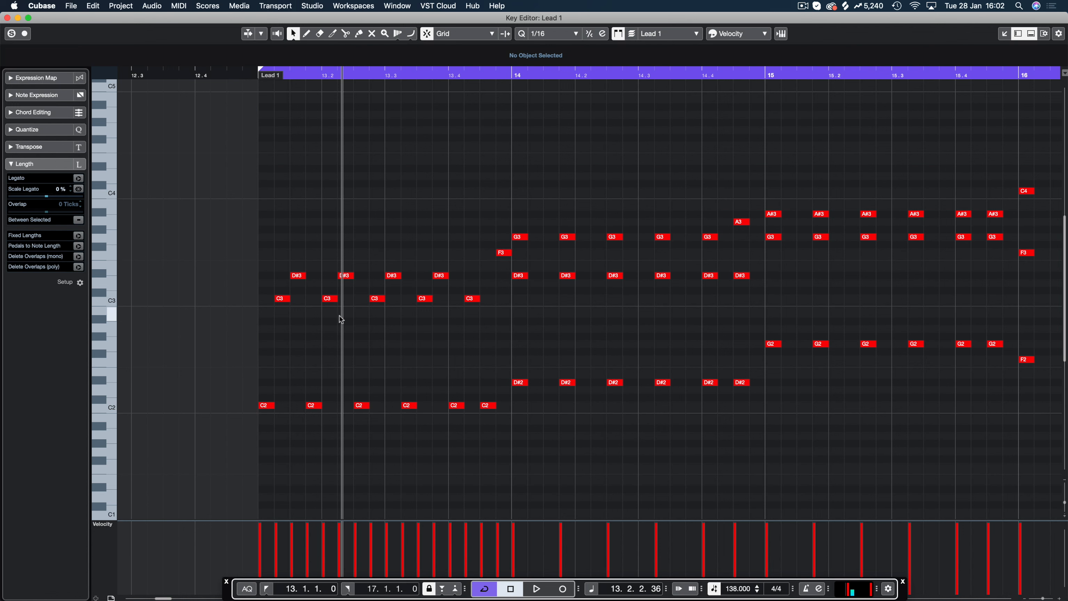
pyautogui.press('space')
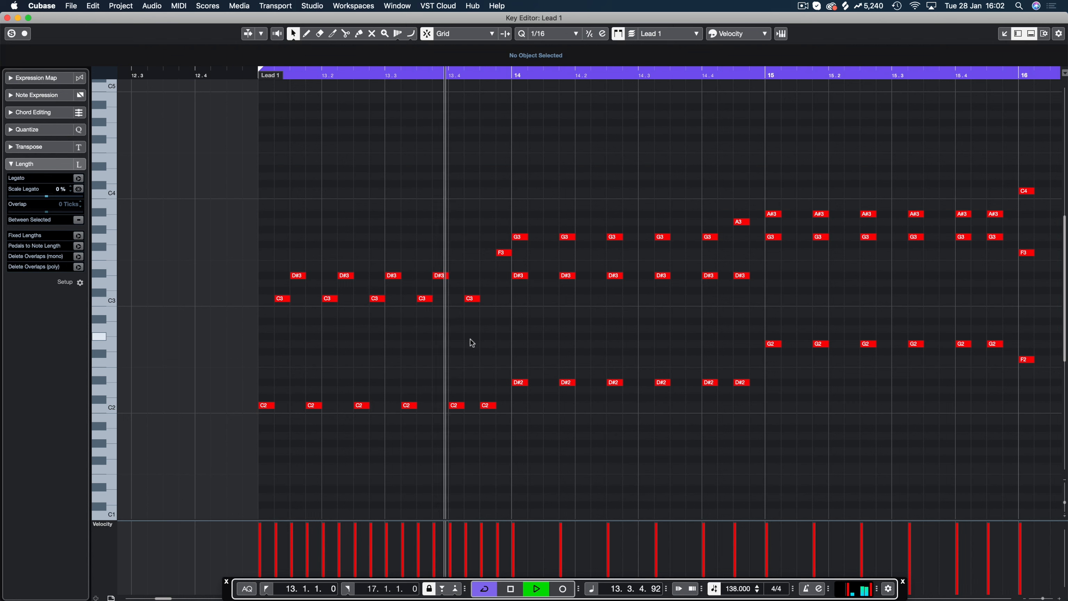
pyautogui.press('space')
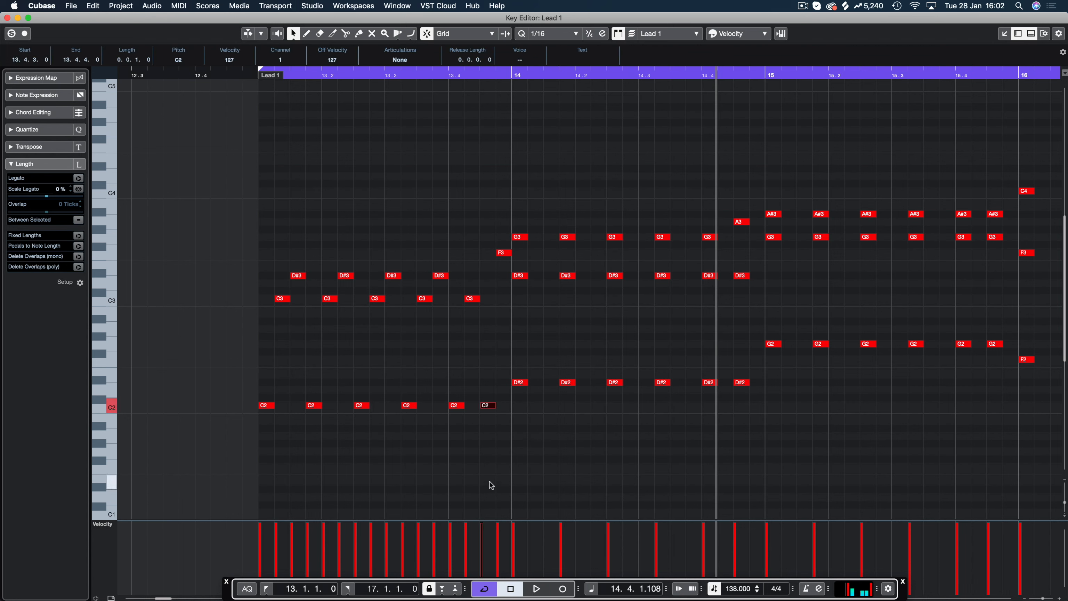
pyautogui.press('space')
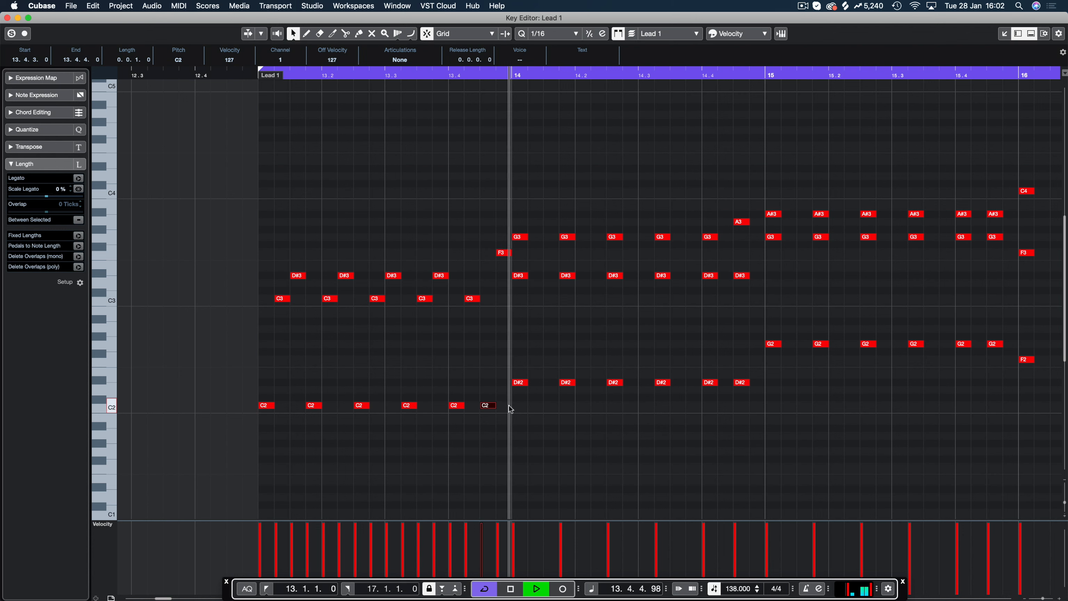
pyautogui.press('space')
# Step: Delete bar 14's middle G3 and D#3 repeats and move the closing D#3 to 14.4.2 and A3 to 14.4.4
pyautogui.moveTo(518, 224); pyautogui.dragTo(603, 264)
pyautogui.moveTo(555, 209); pyautogui.dragTo(724, 305)
pyautogui.press('Delete')
pyautogui.click(741, 276)
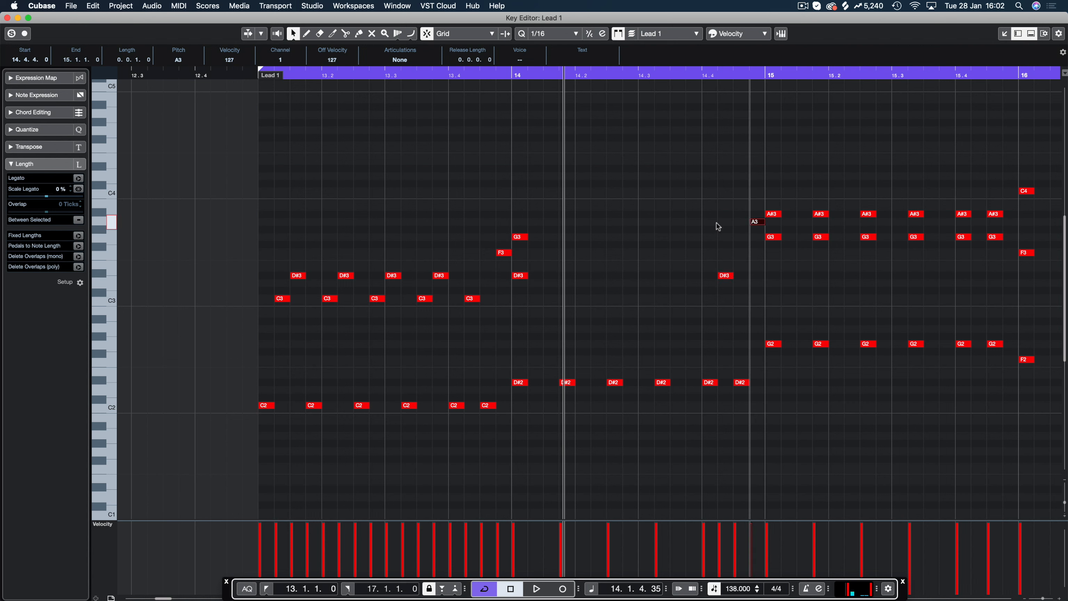
# Step: Place bar 14's D#3 at 14.1.2 and G3 at 14.1.3, repeat the pair every three sixteenths and audition it
pyautogui.moveTo(581, 220); pyautogui.dragTo(555, 248)
pyautogui.moveTo(520, 237); pyautogui.dragTo(537, 238)
pyautogui.moveTo(547, 217); pyautogui.dragTo(674, 283)
pyautogui.press('space')
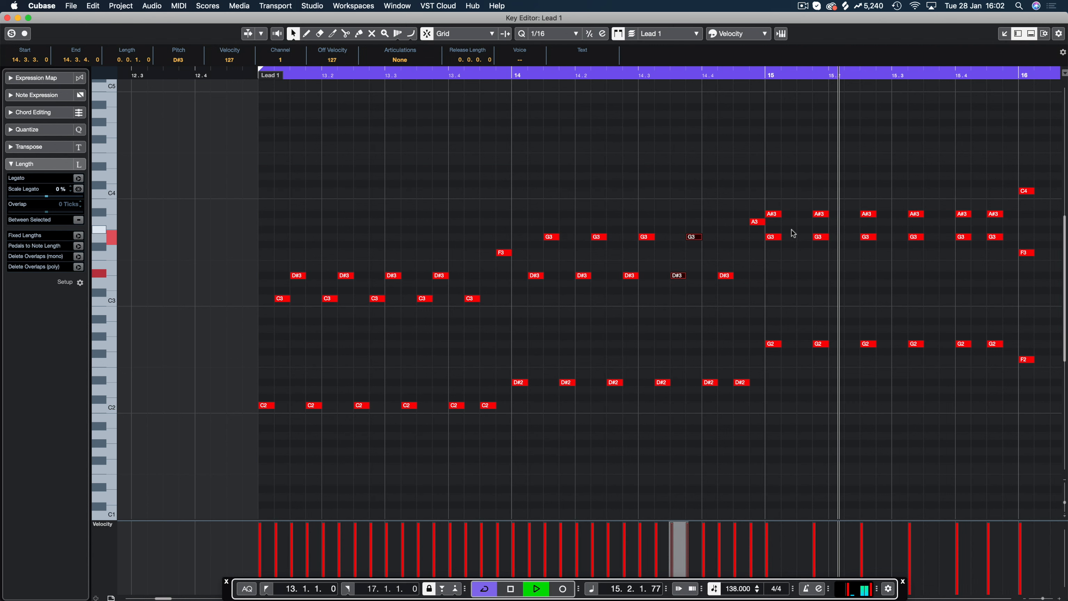
pyautogui.press('space')
# Step: Delete bar 15's middle A#3 and G3 repeats and move the closing G3 to 15.4.2 and A#3 to 15.4.4
pyautogui.moveTo(807, 190); pyautogui.dragTo(940, 265)
pyautogui.press('Delete')
pyautogui.press('Delete')
pyautogui.moveTo(957, 190); pyautogui.dragTo(971, 237)
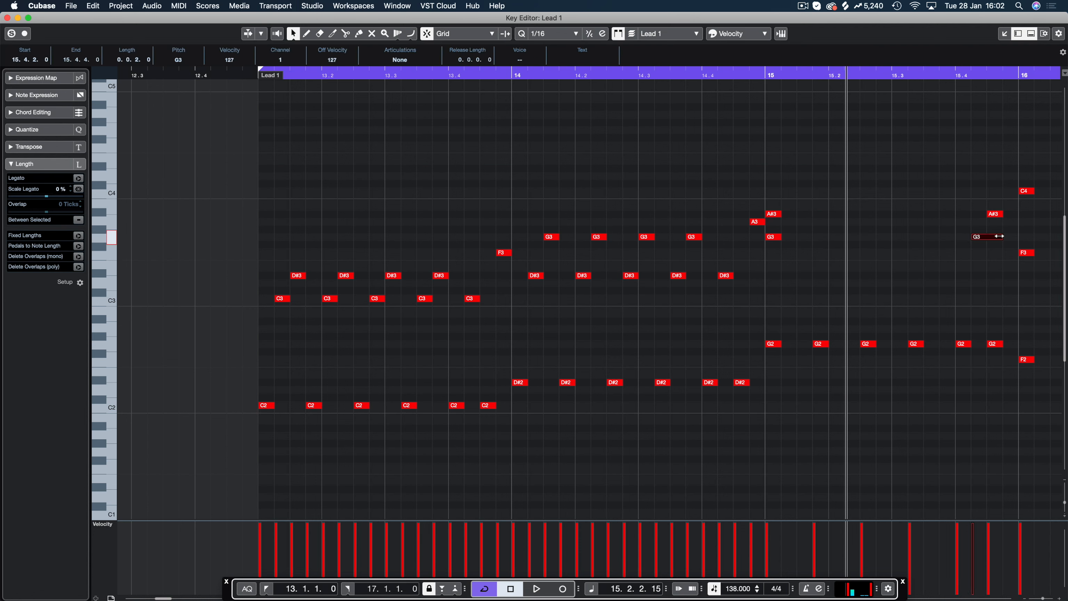
# Step: Place bar 15's G3 at 15.1.2 and A#3 at 15.1.3, then repeat the pair every three sixteenths
pyautogui.moveTo(816, 191); pyautogui.dragTo(793, 238)
pyautogui.click(774, 237)
pyautogui.moveTo(792, 238); pyautogui.dragTo(927, 237)
# Step: Delete bar 16's C4 and F3 repeats after the first pair, plus the A3 and F3 notes at 16.4
pyautogui.hscroll(5, 866, 249)
pyautogui.hscroll(10, 865, 249)
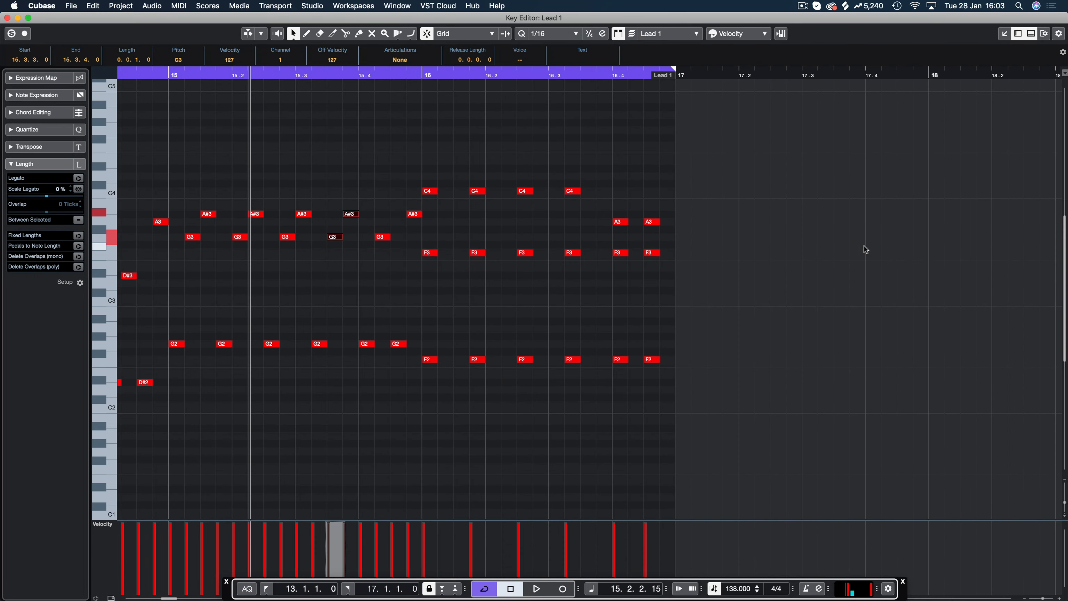
pyautogui.moveTo(620, 170); pyautogui.dragTo(446, 202)
pyautogui.moveTo(452, 183); pyautogui.dragTo(595, 264)
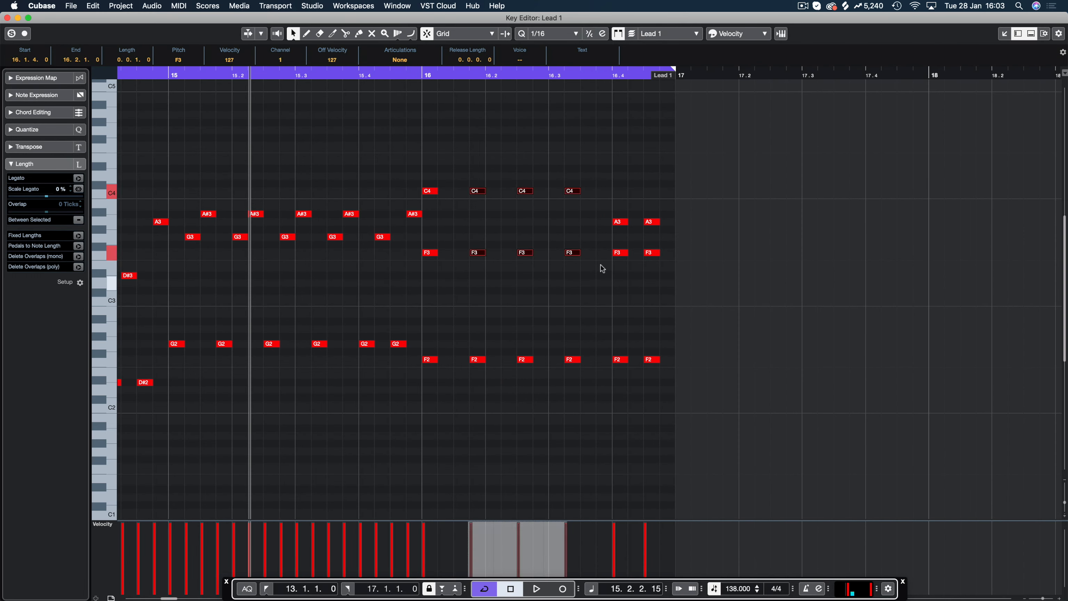
pyautogui.press('Delete')
pyautogui.moveTo(615, 201); pyautogui.dragTo(632, 360)
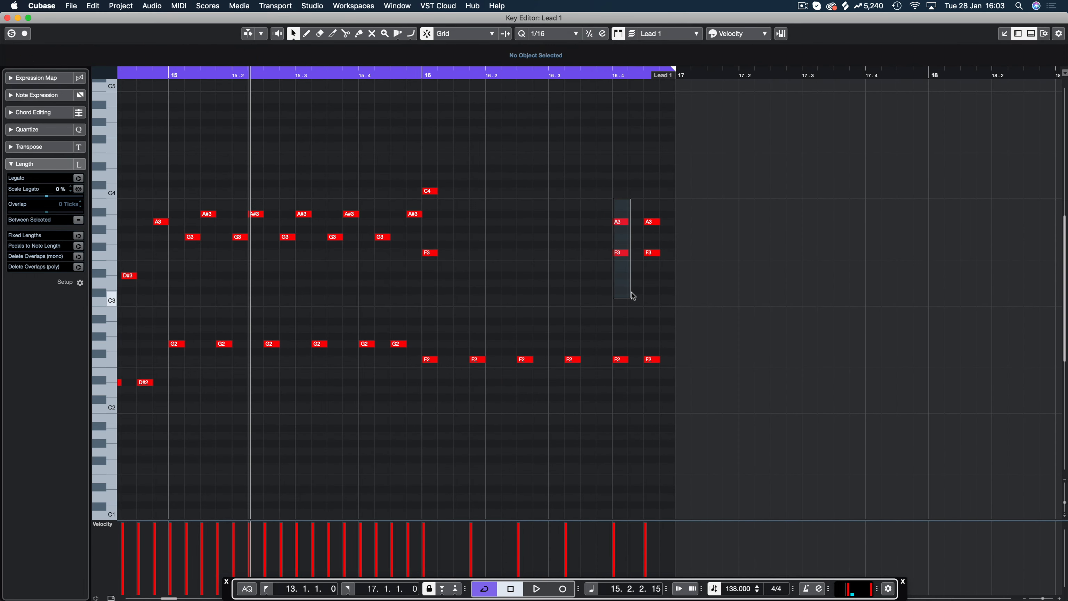
pyautogui.moveTo(630, 292); pyautogui.dragTo(632, 291)
pyautogui.press('Delete')
# Step: Move bar 16's closing F3 to 16.4.2 and its A3 to 16.4.4
pyautogui.moveTo(635, 201); pyautogui.dragTo(657, 254)
pyautogui.click(652, 240)
pyautogui.click(645, 252)
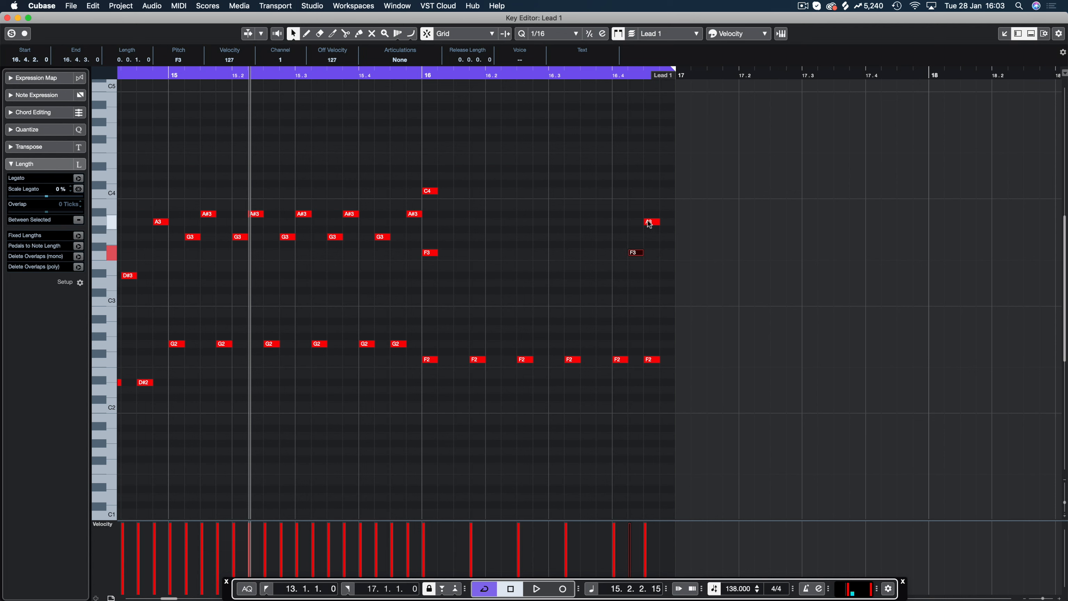
# Step: Place bar 16's F3 at 16.1.2 and C4 at 16.1.3, then repeat the pair every three sixteenths
pyautogui.moveTo(483, 145); pyautogui.dragTo(430, 214)
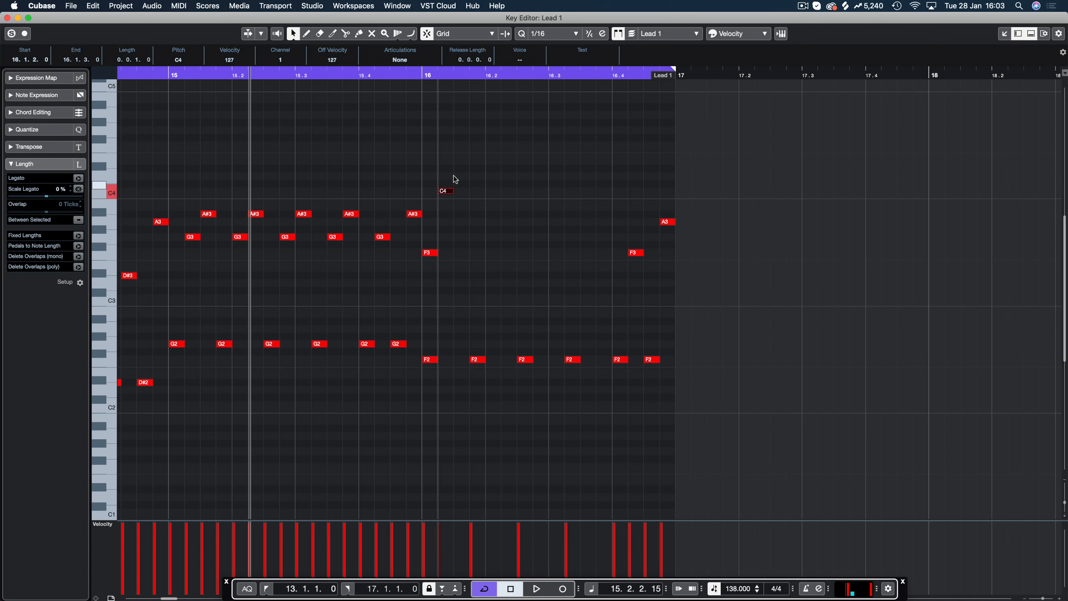
pyautogui.moveTo(454, 177); pyautogui.dragTo(432, 253)
pyautogui.moveTo(432, 253); pyautogui.dragTo(451, 253)
pyautogui.moveTo(450, 253); pyautogui.dragTo(541, 256)
pyautogui.moveTo(541, 255); pyautogui.dragTo(586, 256)
# Step: Play the loop from bar 13 and review the complete staggered pattern across bars 13 to 16
pyautogui.press('KP_1')
pyautogui.press('space')
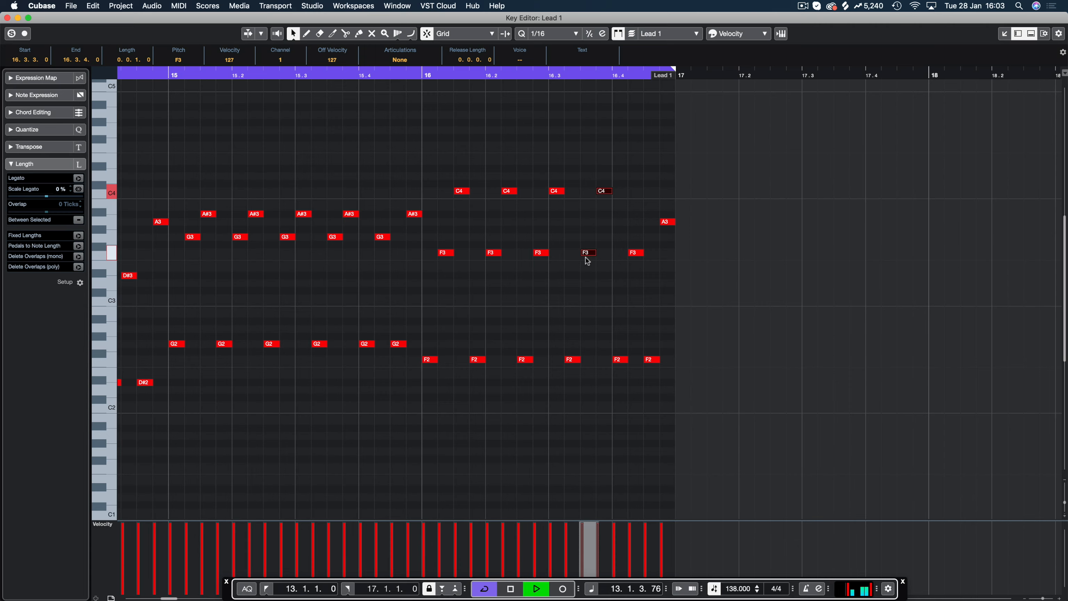
pyautogui.press('g')
pyautogui.press('g')
pyautogui.press('g')
pyautogui.hscroll(-3, 511, 149)
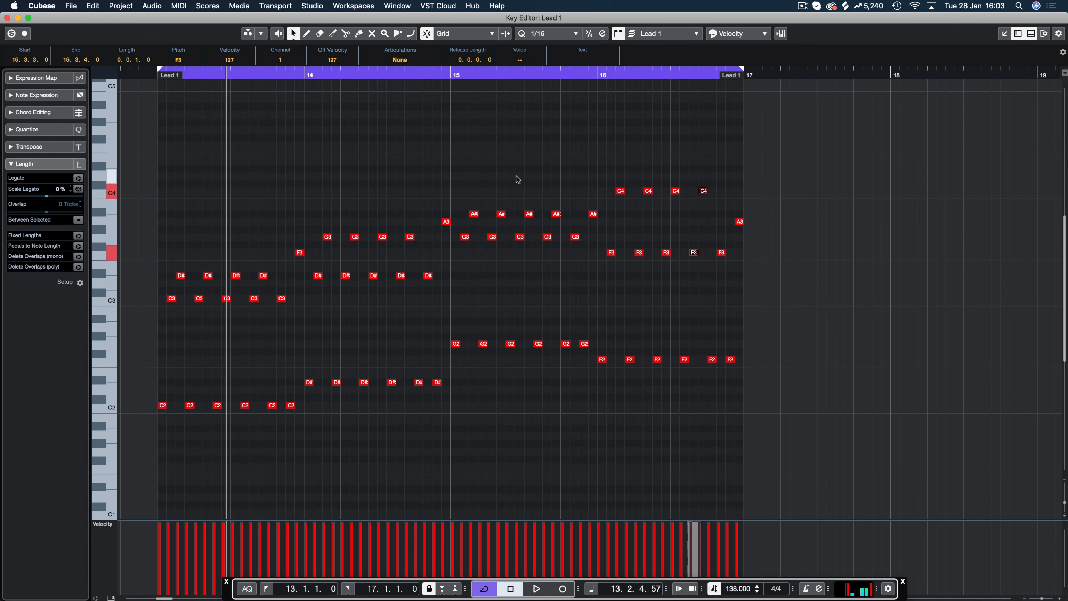
pyautogui.hscroll(-5, 515, 175)
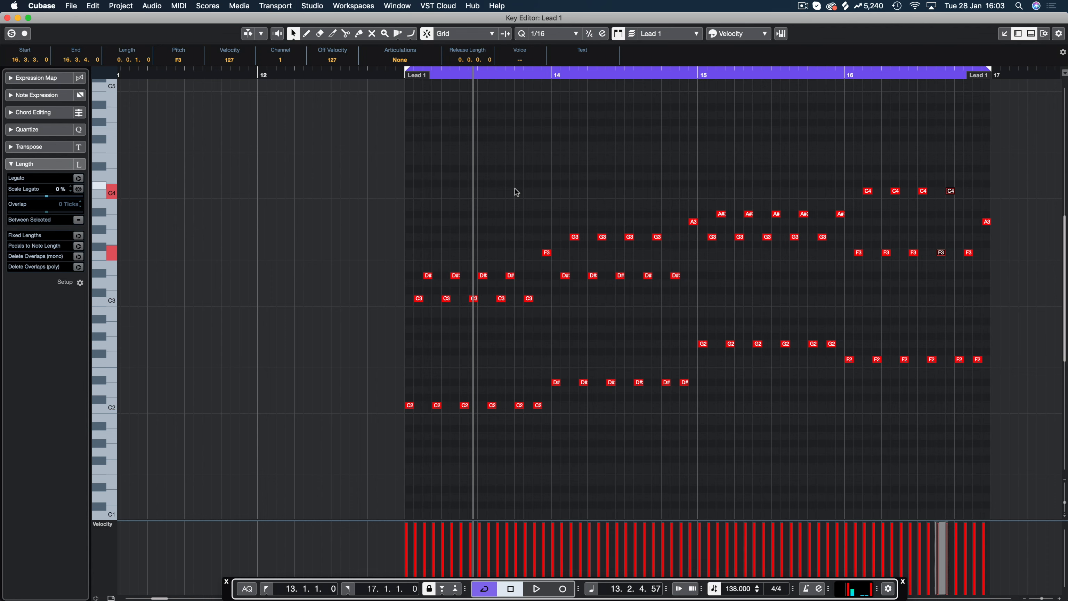
# Step: Focus on bar 13 and shorten the loop so that it ends at bar 14
pyautogui.press('h')
pyautogui.press('h')
pyautogui.press('h')
pyautogui.press('h')
pyautogui.scroll(-5, 519, 225)
pyautogui.keyDown('alt'); pyautogui.click(751, 78); pyautogui.keyUp('alt')
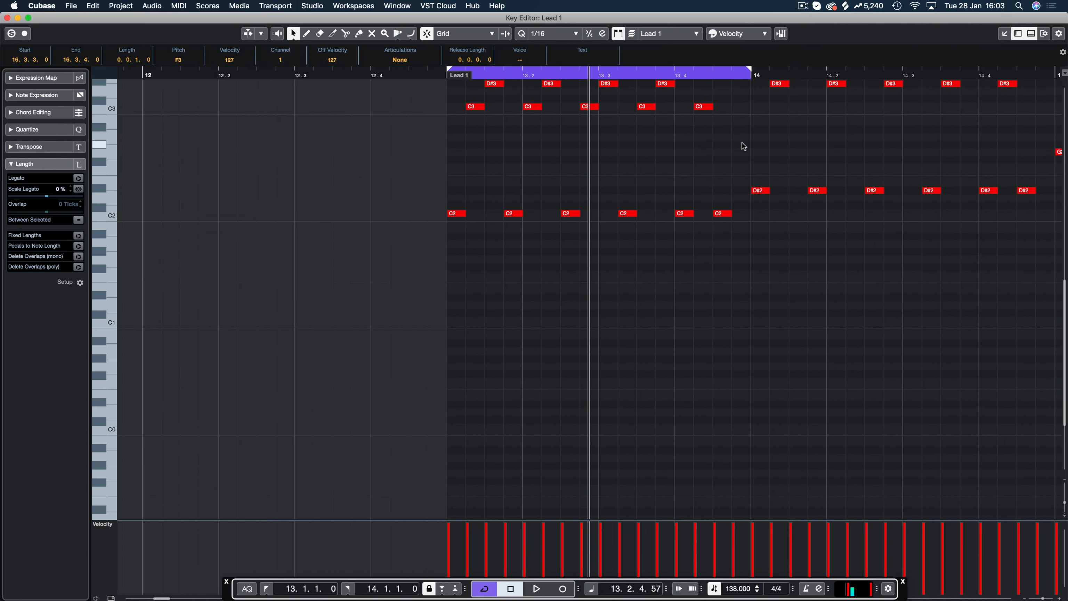
# Step: Strip bar 13 to C3 at 13.1.1, D#3 at 13.1.3 and the closing F3, parking one C2 note at 14.1.1
pyautogui.scroll(5, 743, 137)
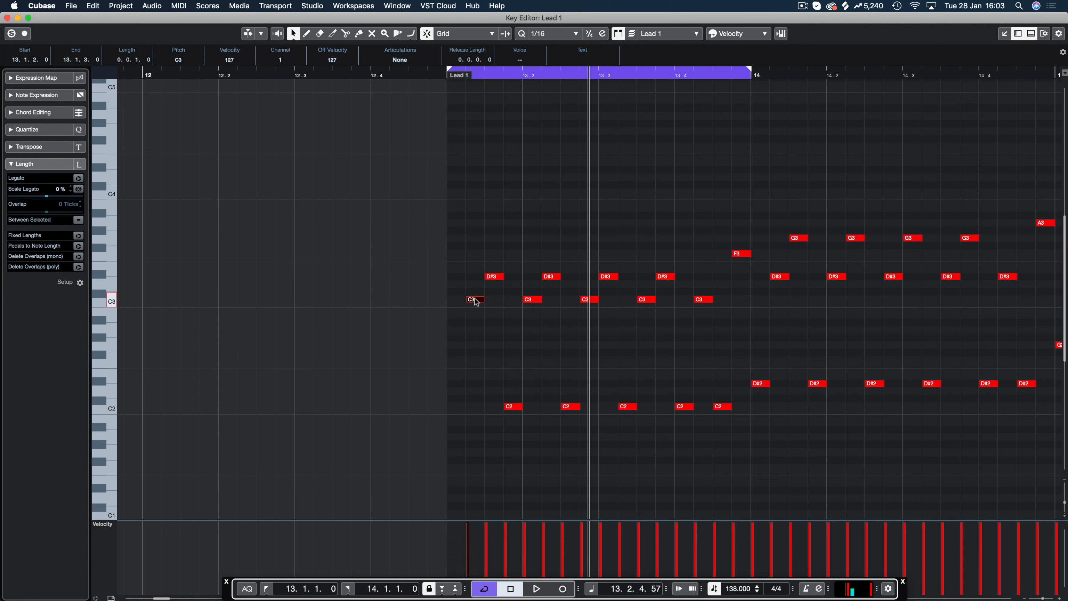
pyautogui.moveTo(519, 259); pyautogui.dragTo(713, 320)
pyautogui.press('Delete')
pyautogui.moveTo(554, 379); pyautogui.dragTo(734, 434)
pyautogui.press('Delete')
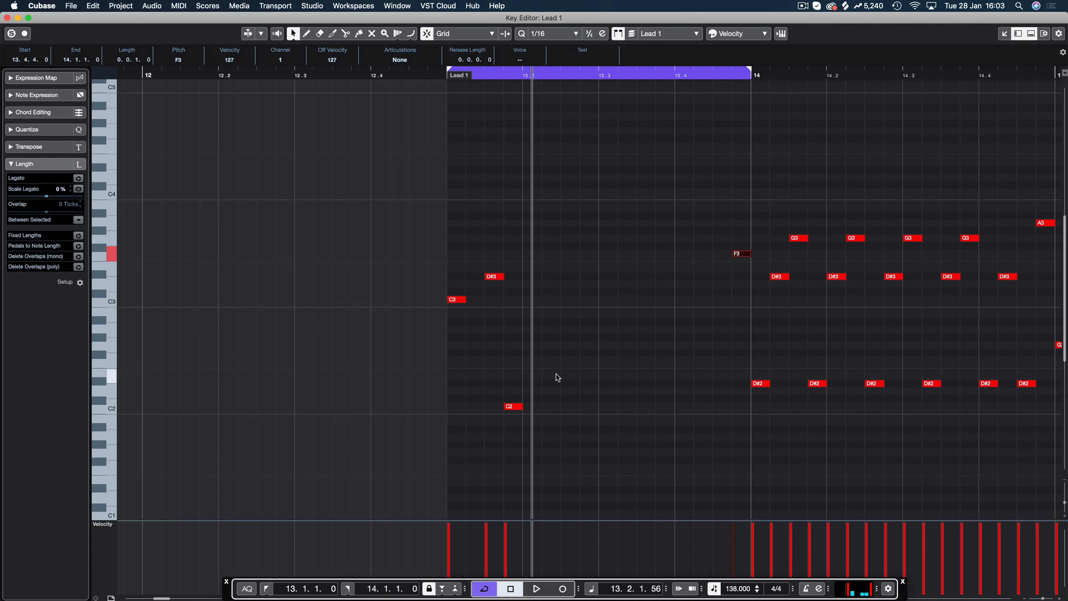
pyautogui.moveTo(481, 407); pyautogui.dragTo(762, 415)
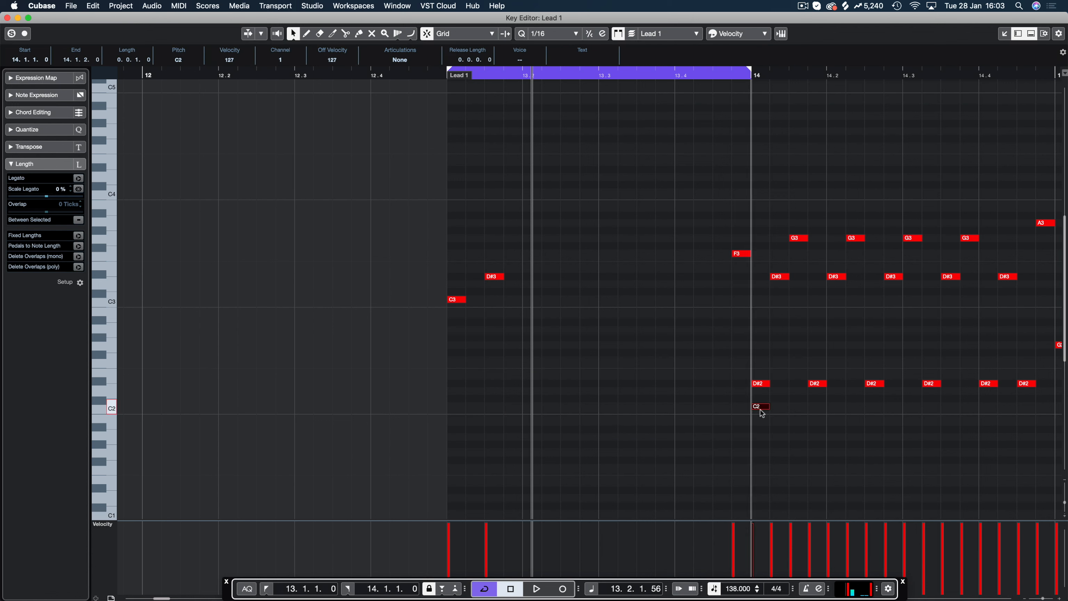
# Step: Copy bar 13's C3–D#3 pair onto beats 2, 3 and 4 while playing the loop
pyautogui.moveTo(538, 261); pyautogui.dragTo(603, 303)
pyautogui.press('space')
pyautogui.moveTo(661, 248); pyautogui.dragTo(680, 300)
pyautogui.click(688, 266)
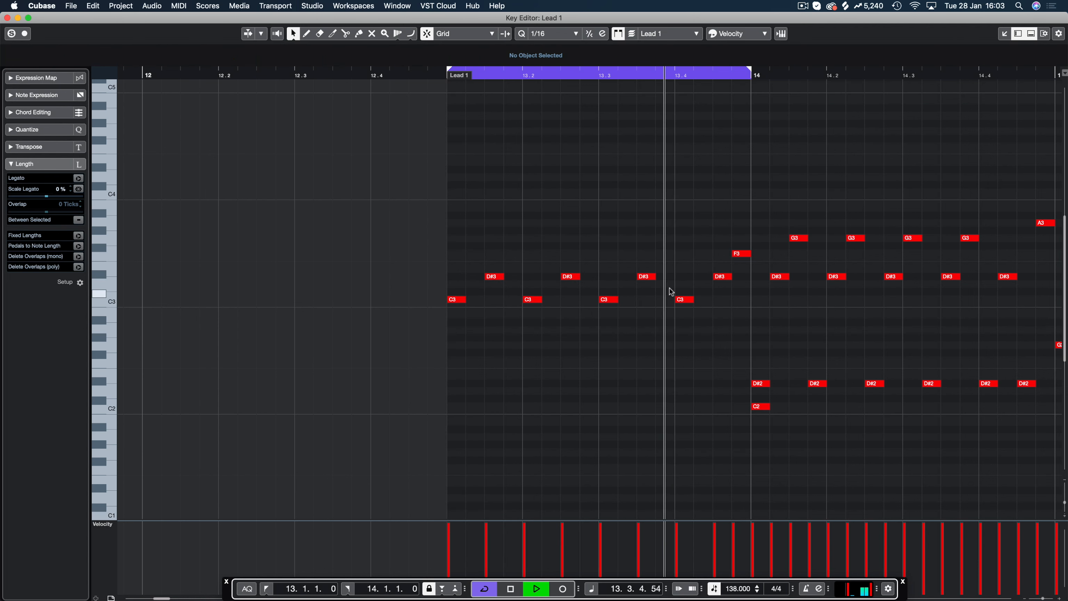
pyautogui.press('space')
# Step: Place C2 bass notes on every second sixteenth of bar 13 starting at 13.1.2, and audition the loop
pyautogui.moveTo(762, 411); pyautogui.dragTo(621, 414)
pyautogui.press('KP_1')
pyautogui.press('space')
pyautogui.press('space')
# Step: Delete the C2 bass note beneath F3 at 13.4.4 and audition bar 13
pyautogui.click(758, 414)
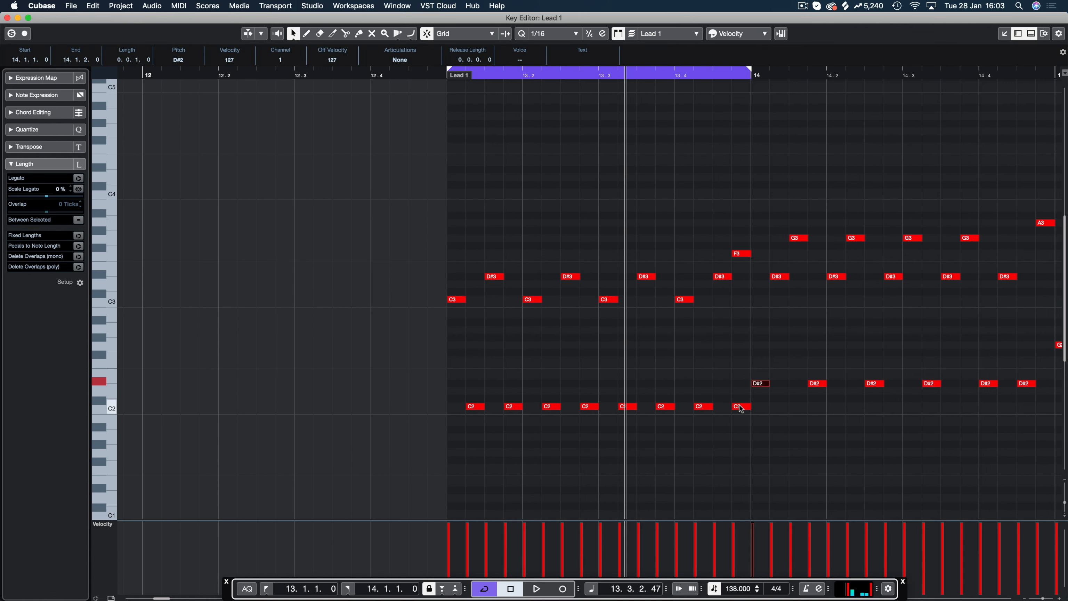
pyautogui.doubleClick(740, 405)
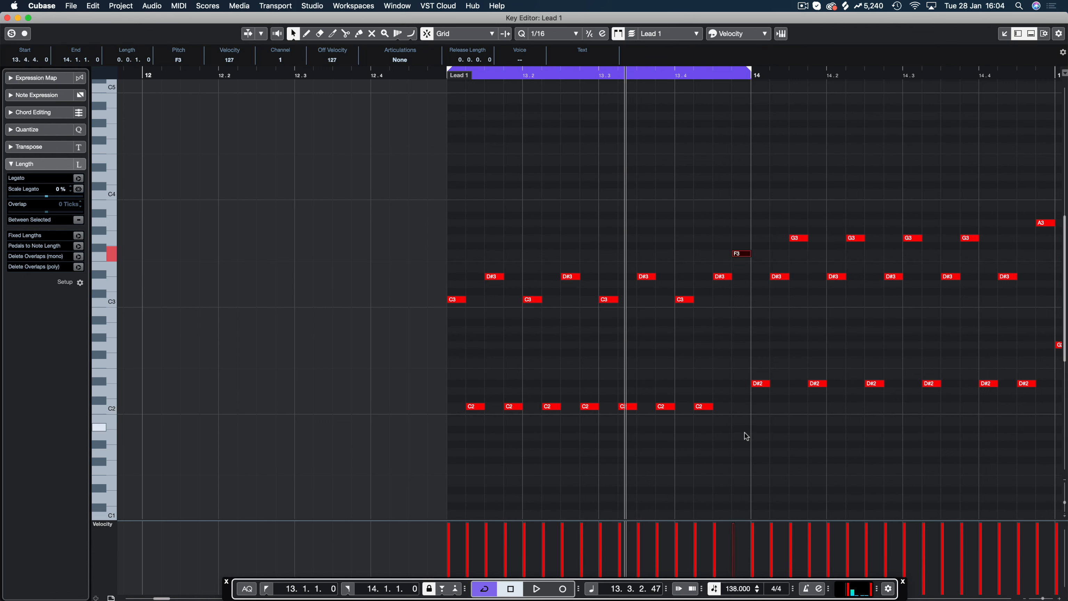
pyautogui.press('space')
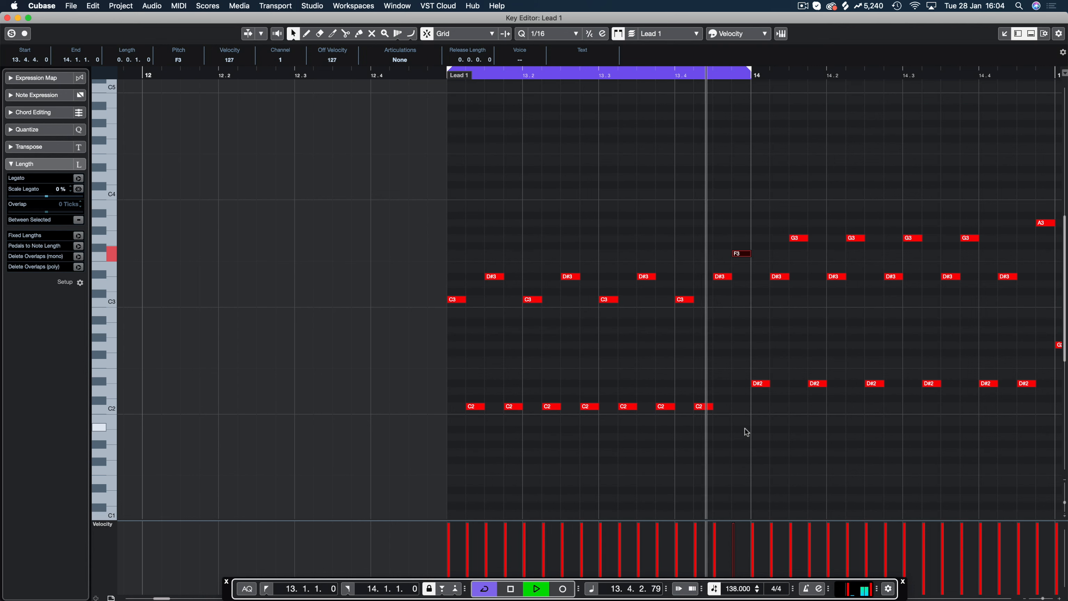
pyautogui.press('space')
# Step: Try bar 13's bass notes one octave lower on C1, audition them and return them to C2
pyautogui.moveTo(725, 383); pyautogui.dragTo(433, 420)
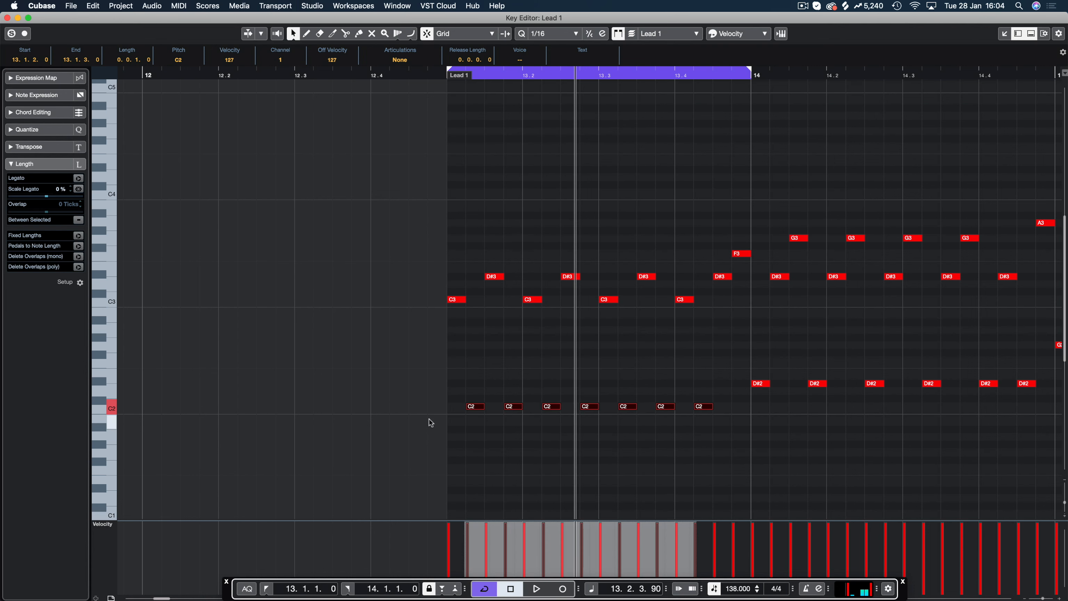
pyautogui.hotkey('shift', 'Down')
pyautogui.press('space')
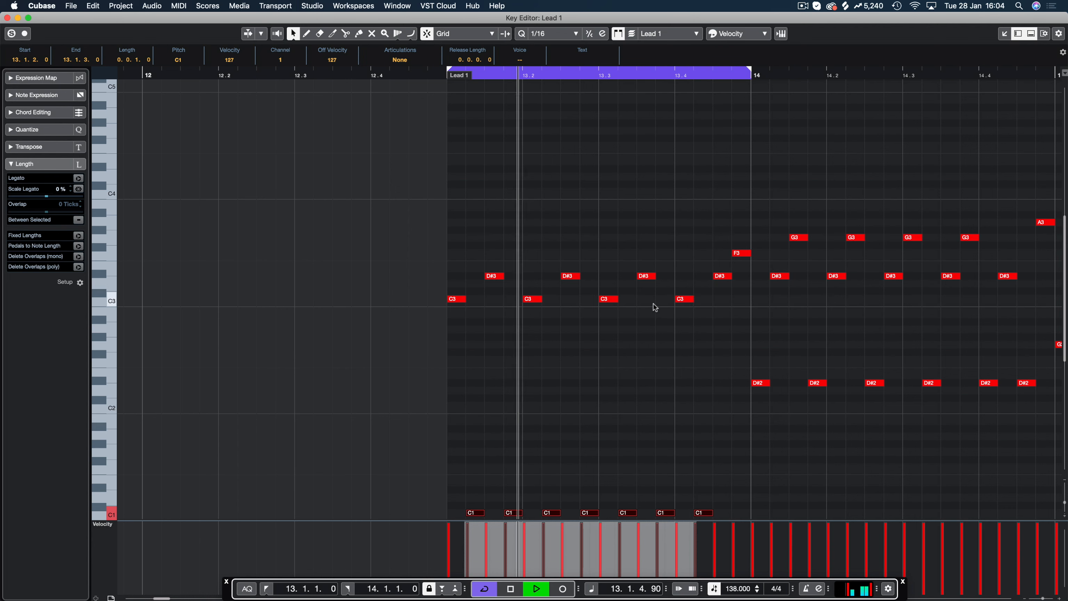
pyautogui.press('space')
pyautogui.hotkey('shift', 'Up')
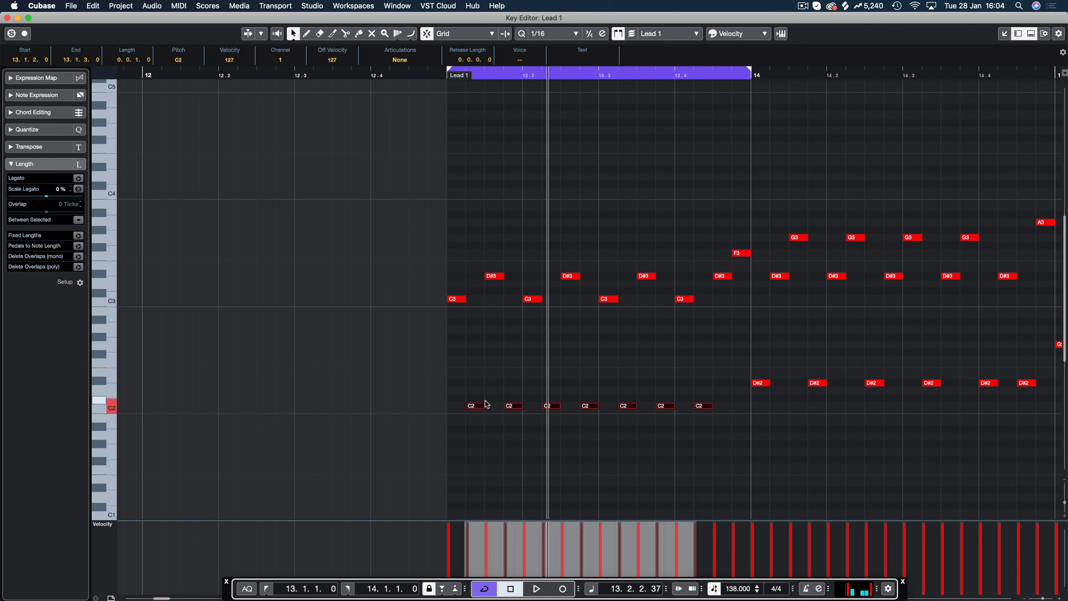
# Step: Compare bar 13's bass line on C2 and on C1 during loop playback, then leave it on C2
pyautogui.press('space')
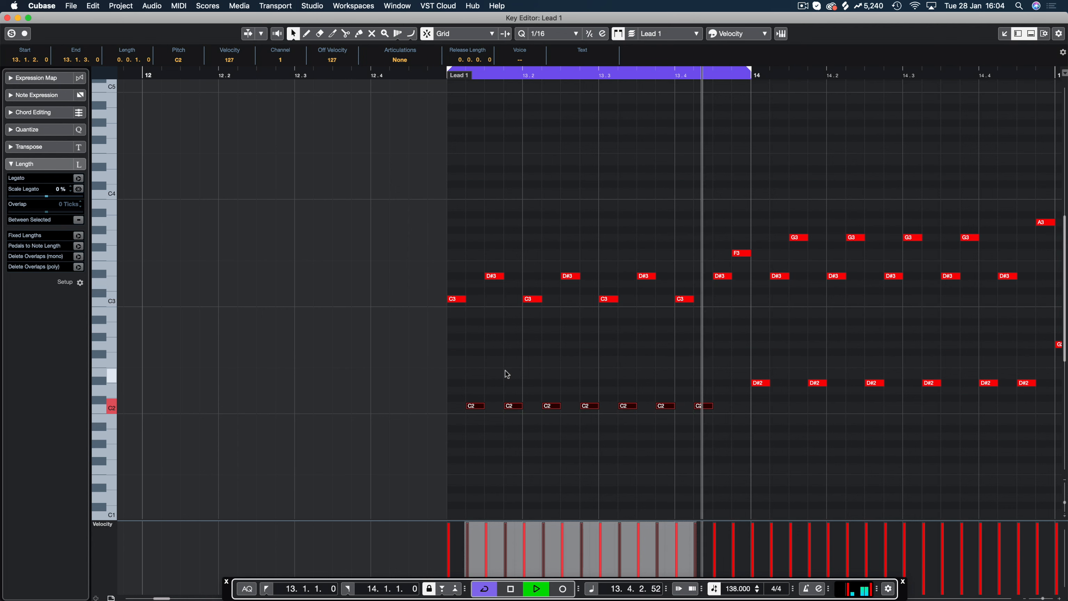
pyautogui.press('space')
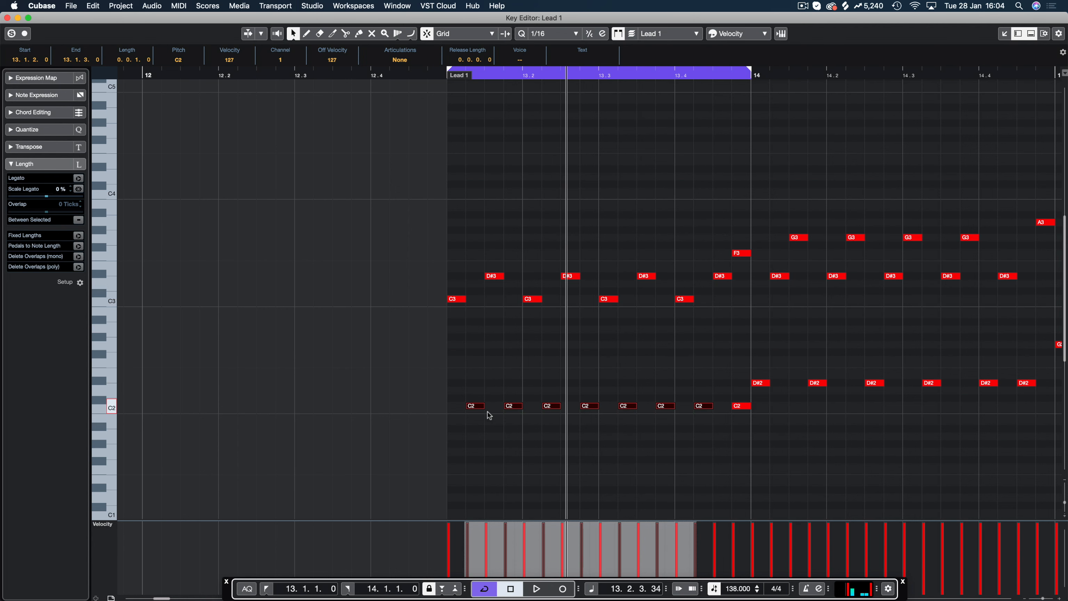
pyautogui.hotkey('shift', 'Down')
pyautogui.press('space')
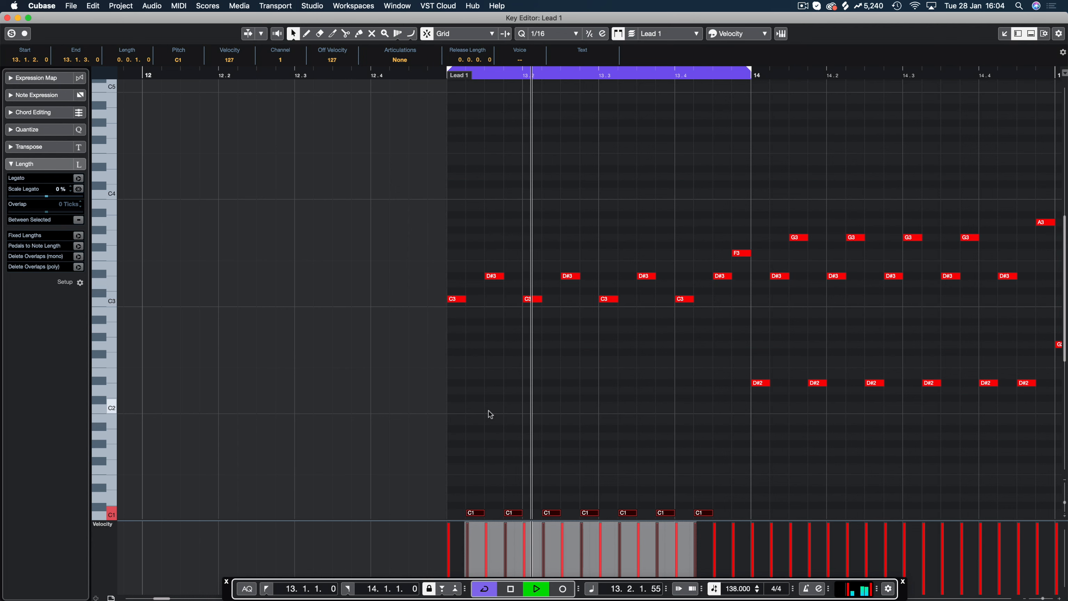
pyautogui.hotkey('shift', 'Up')
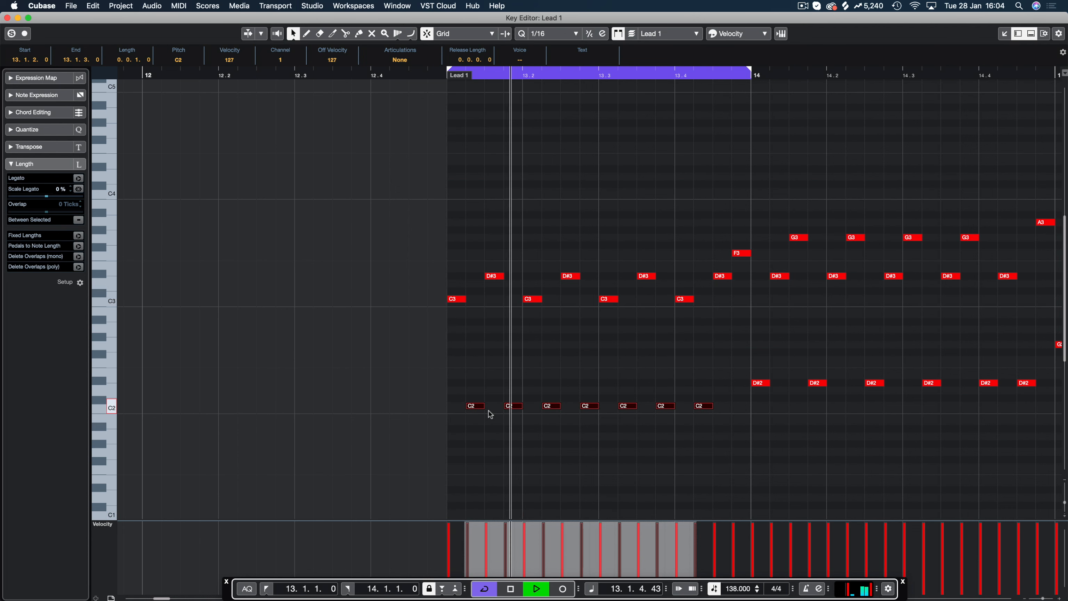
pyautogui.press('space')
pyautogui.click(604, 383)
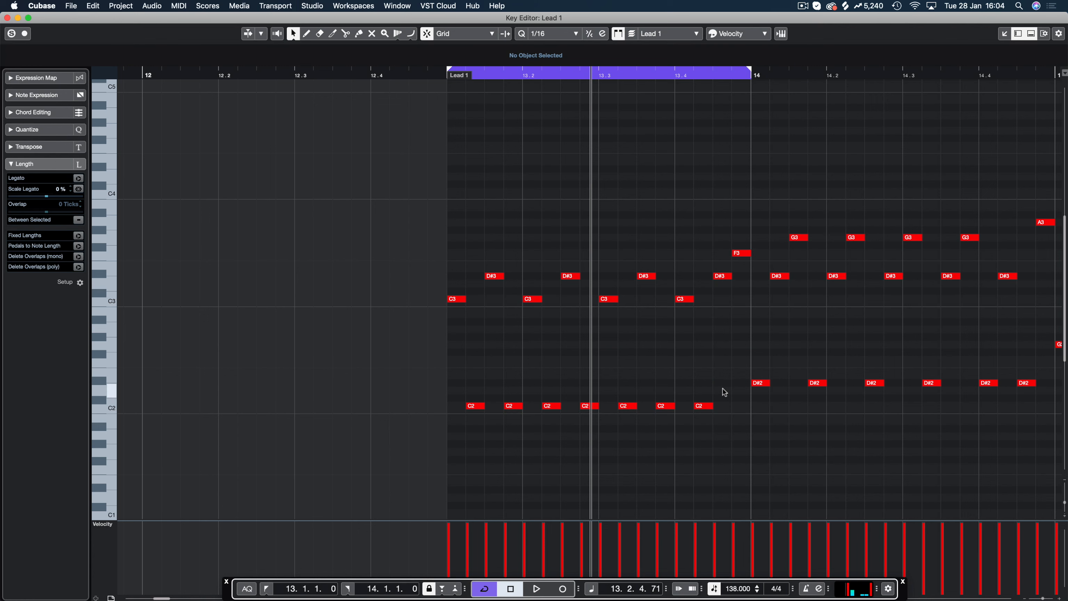
# Step: Try a continuous line of sixteenth C1 notes across bar 13 beneath the C2 bass notes and play the loop
pyautogui.moveTo(549, 412); pyautogui.dragTo(476, 406)
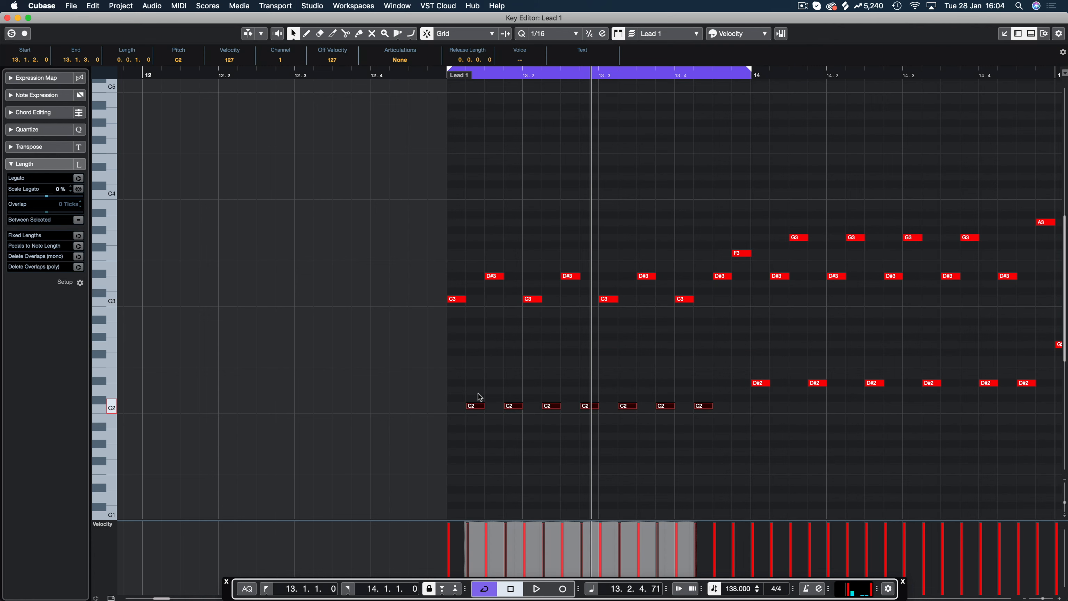
pyautogui.click(478, 395)
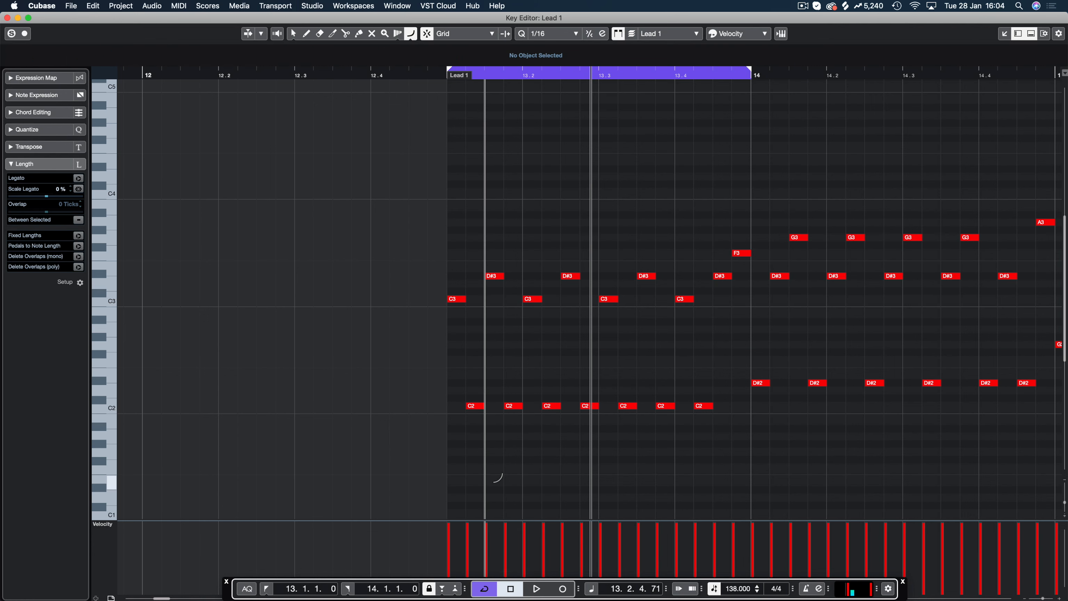
pyautogui.scroll(-3, 497, 478)
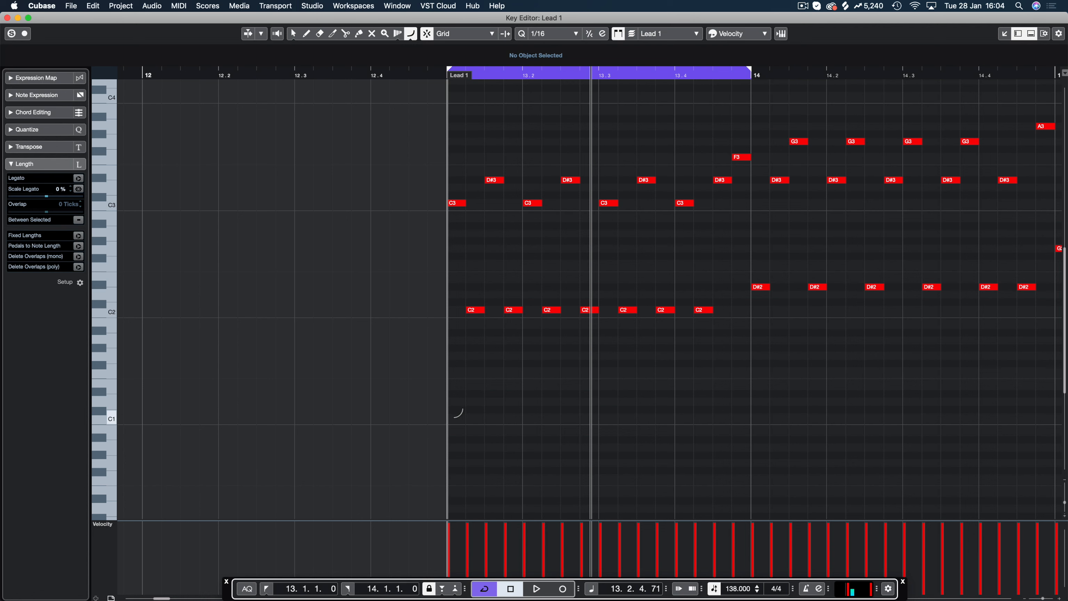
pyautogui.moveTo(454, 417); pyautogui.dragTo(581, 420)
pyautogui.moveTo(720, 419); pyautogui.dragTo(746, 416)
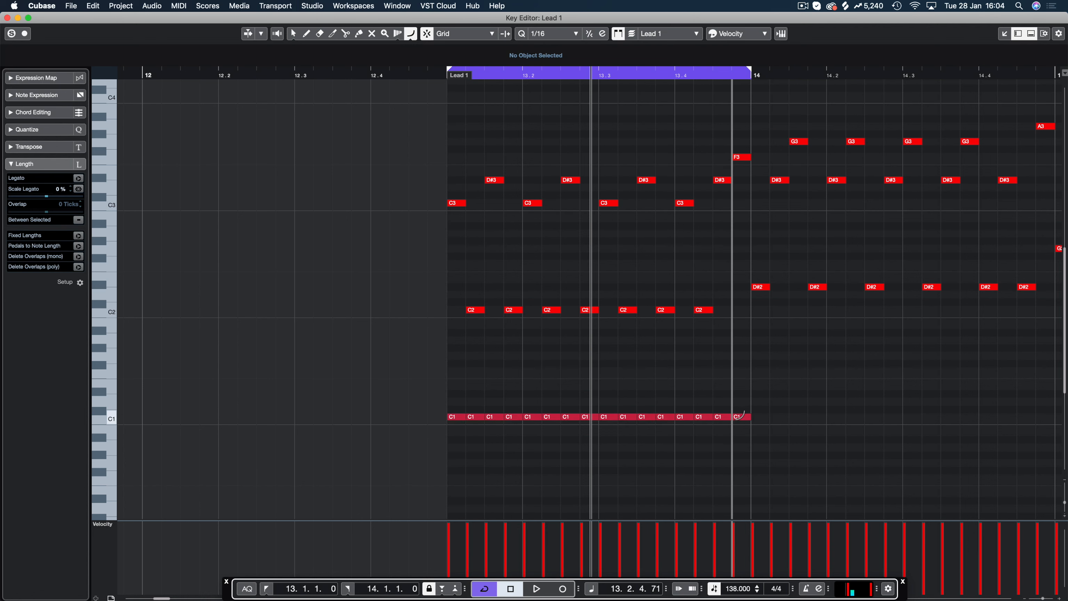
pyautogui.press('space')
pyautogui.click(291, 34)
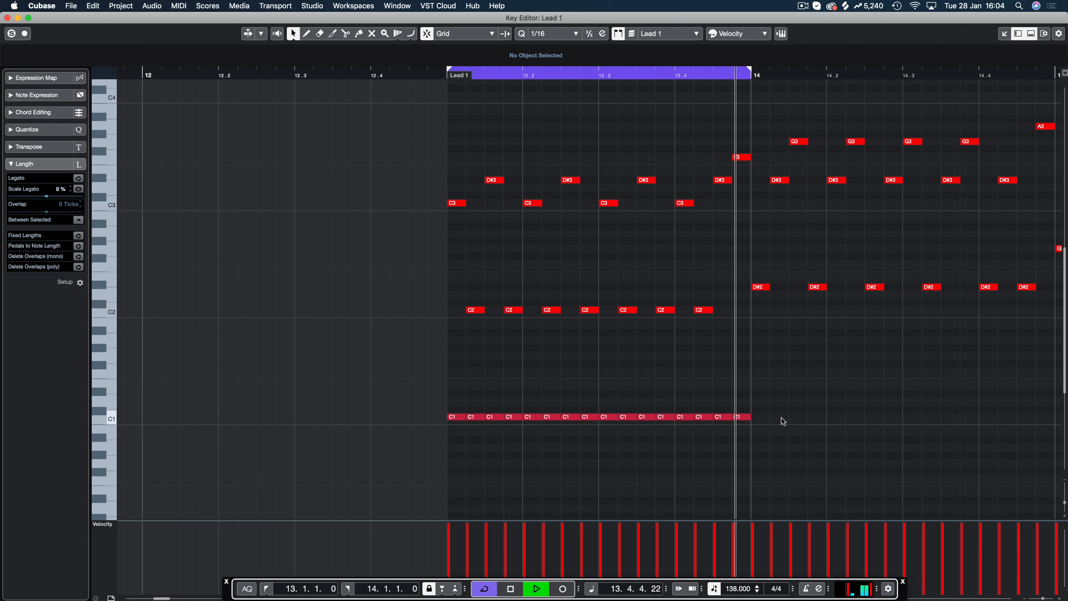
# Step: Try the continuous sixteenth line one octave lower on C0, audition it and remove the line
pyautogui.moveTo(755, 410); pyautogui.dragTo(445, 441)
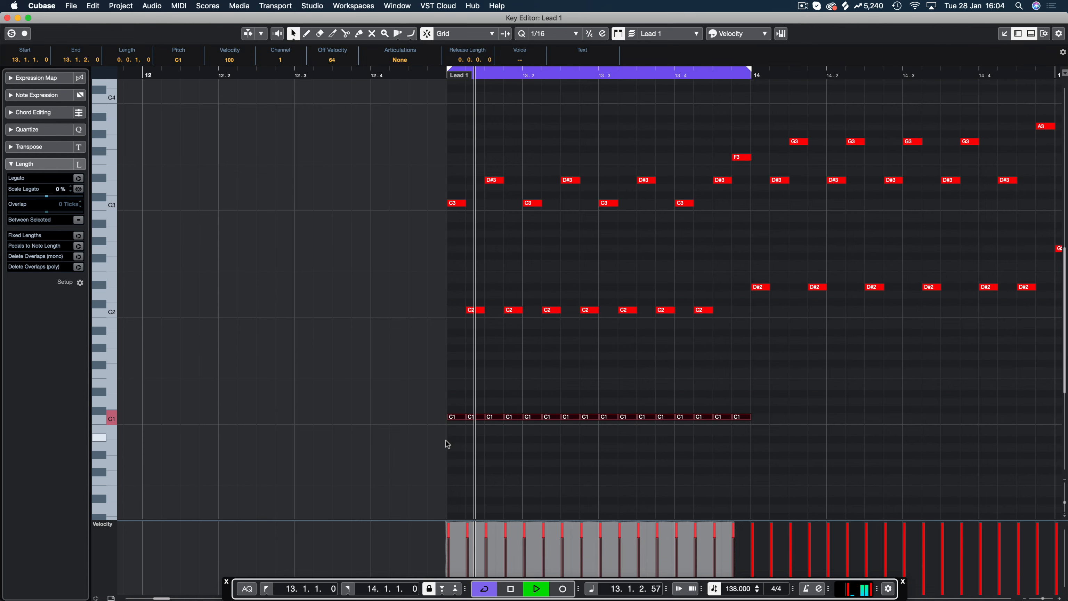
pyautogui.hotkey('shift', 'Down')
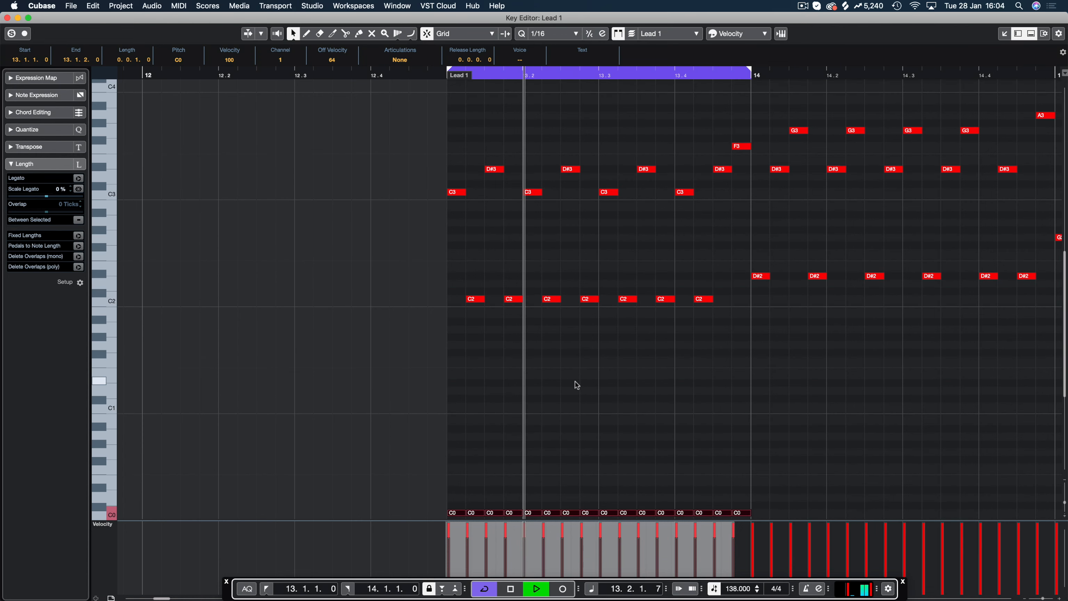
pyautogui.press('space')
pyautogui.press('BackSpace')
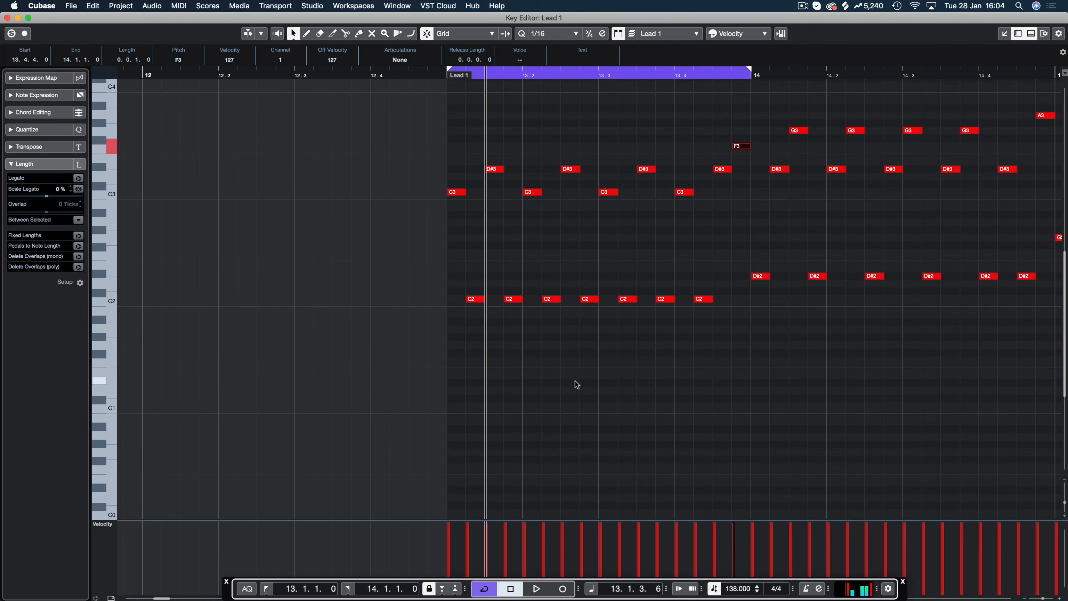
# Step: Copy bar 13's C3–D#3 lead notes upward as a harmony on D#3 and G3, and play the loop
pyautogui.scroll(6, 532, 320)
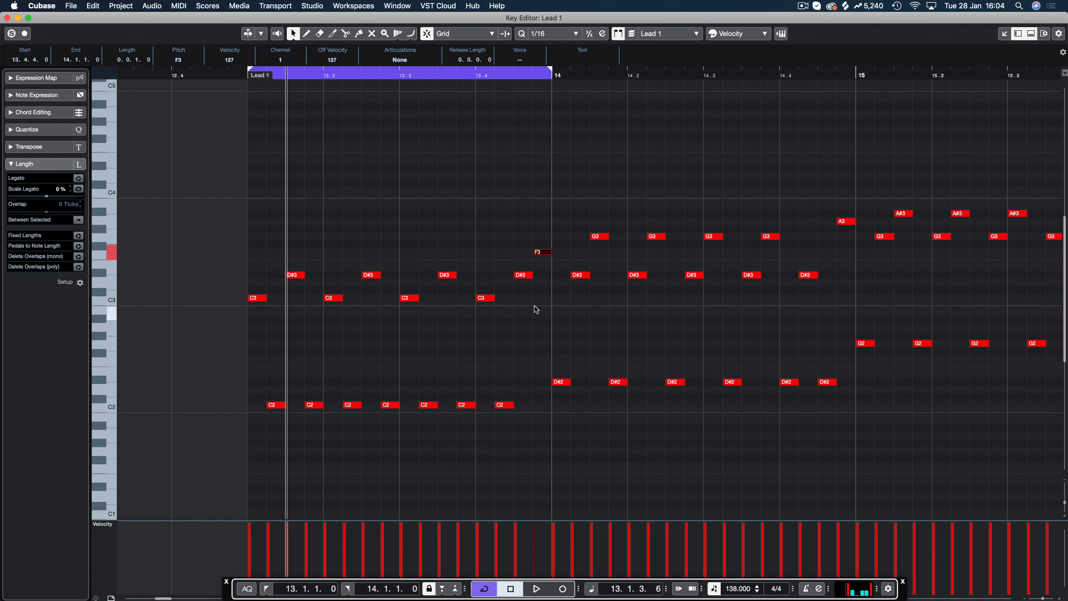
pyautogui.moveTo(543, 221); pyautogui.dragTo(250, 331)
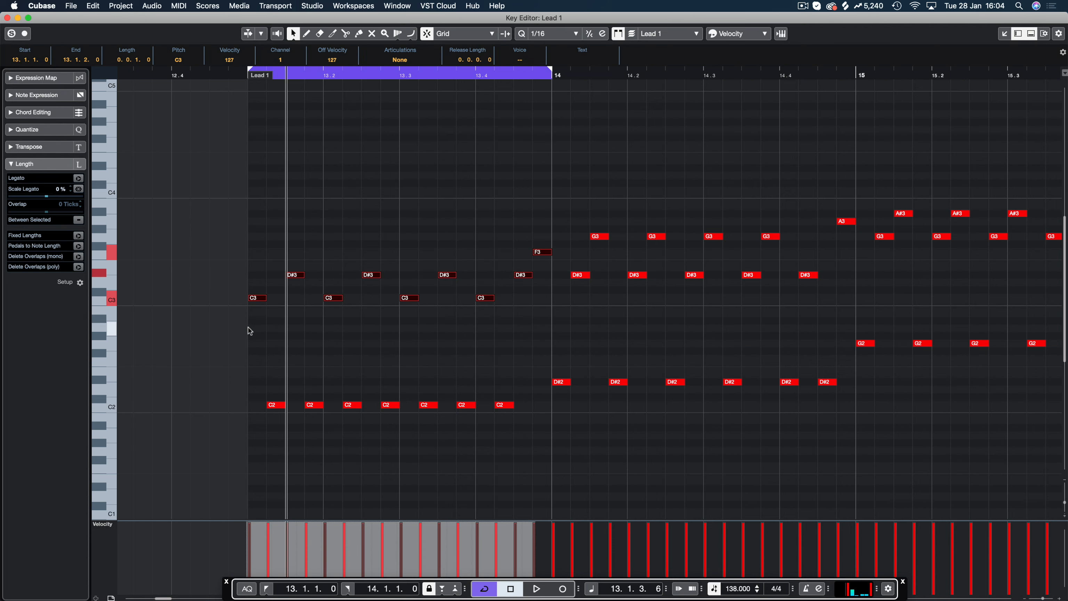
pyautogui.click(258, 301)
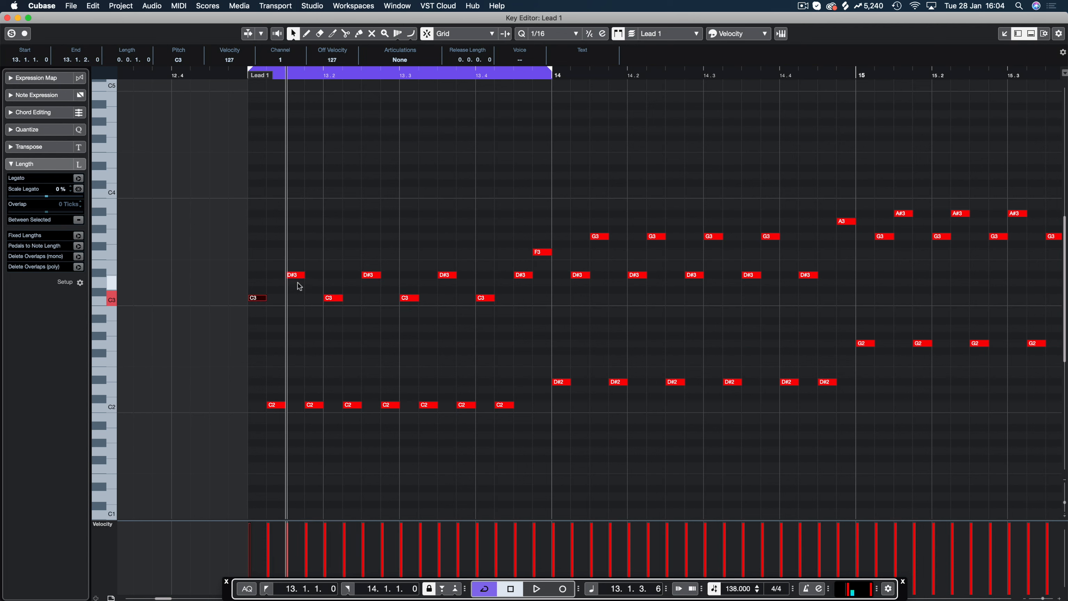
pyautogui.moveTo(214, 217); pyautogui.dragTo(524, 324)
pyautogui.click(507, 269)
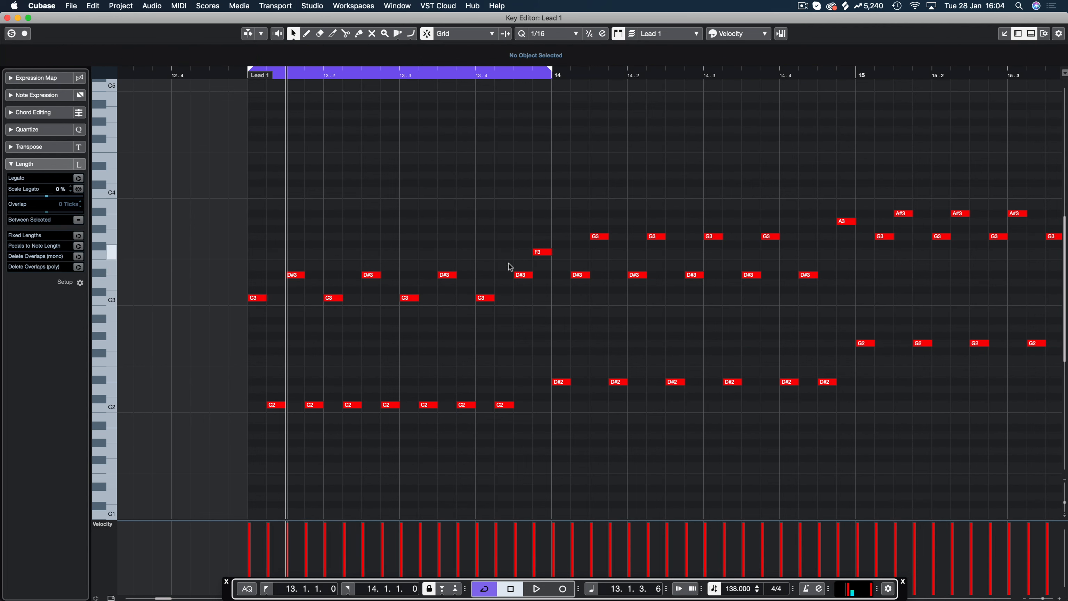
pyautogui.moveTo(516, 255); pyautogui.dragTo(259, 280)
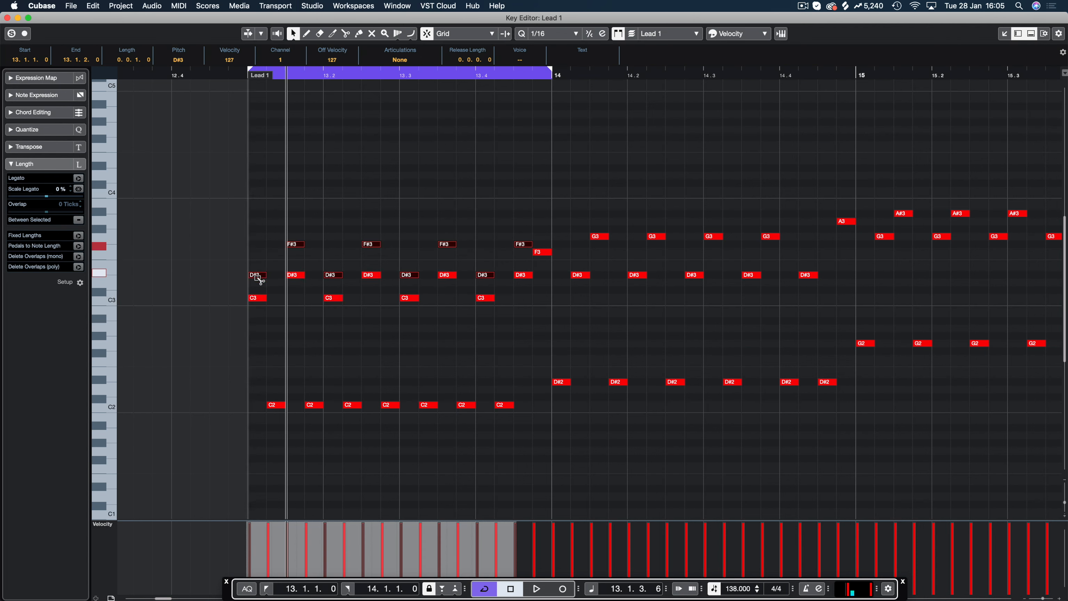
pyautogui.moveTo(289, 234); pyautogui.dragTo(529, 255)
pyautogui.press('Up')
pyautogui.press('space')
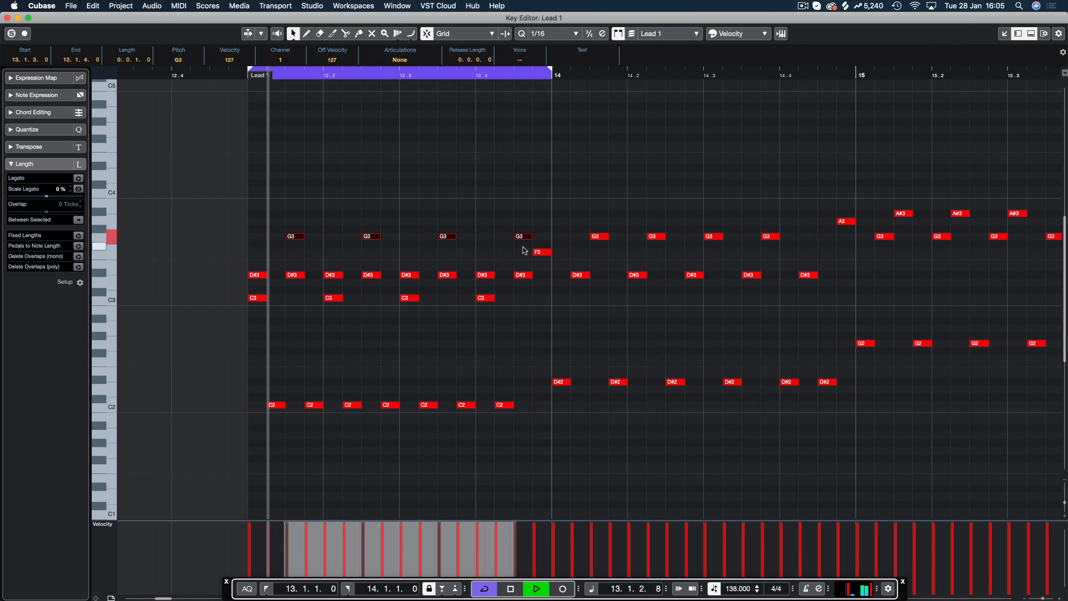
# Step: Copy the F3 at 13.4.4 up to A3, audition the loop and raise the copy to A#3
pyautogui.press('space')
pyautogui.click(546, 237)
pyautogui.moveTo(543, 253); pyautogui.dragTo(545, 226)
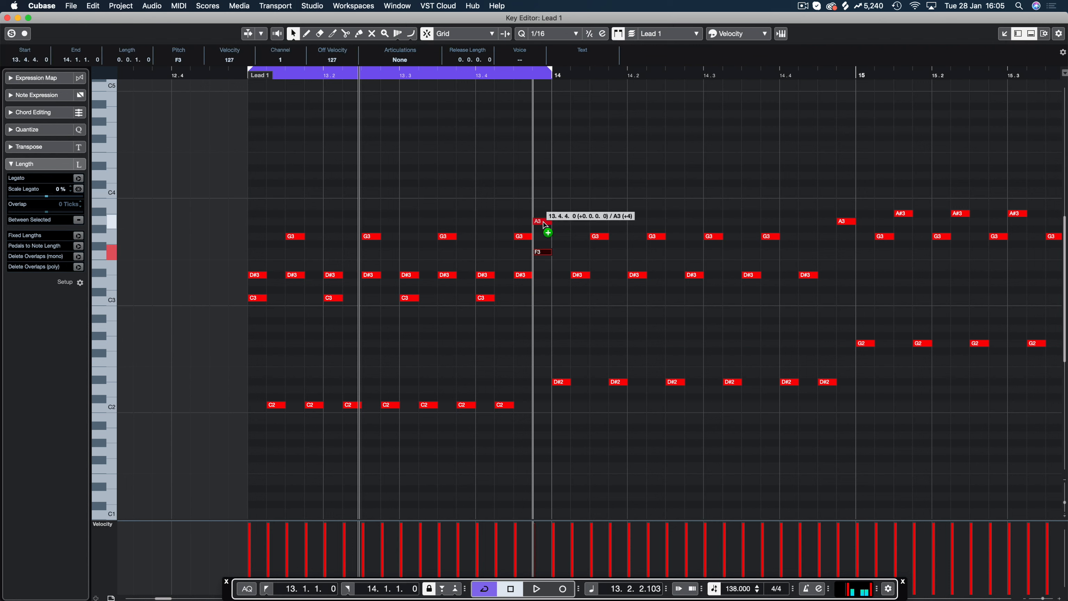
pyautogui.press('space')
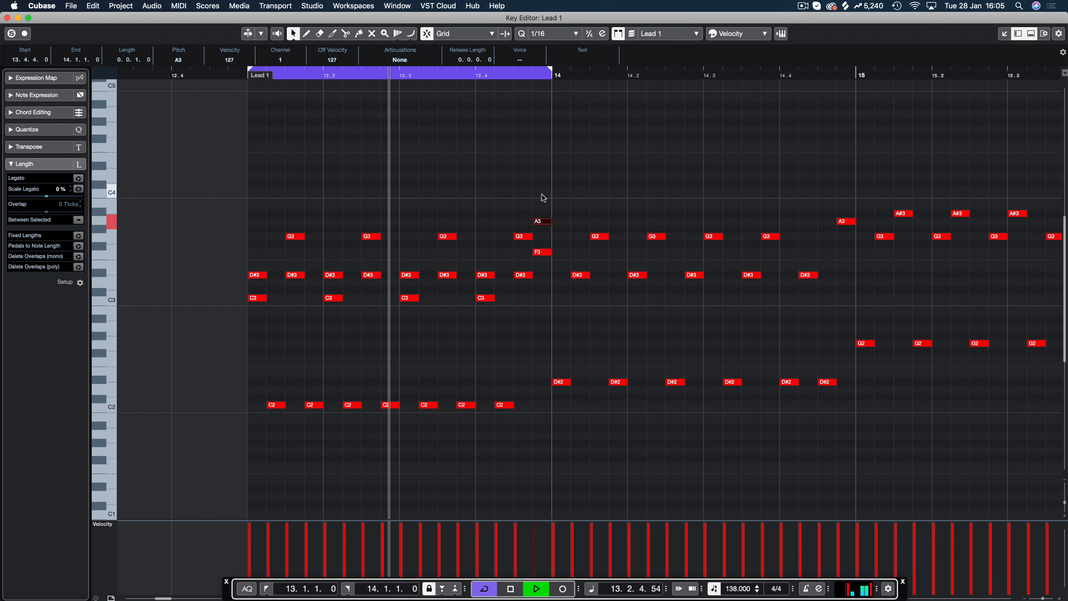
pyautogui.moveTo(543, 222); pyautogui.dragTo(545, 216)
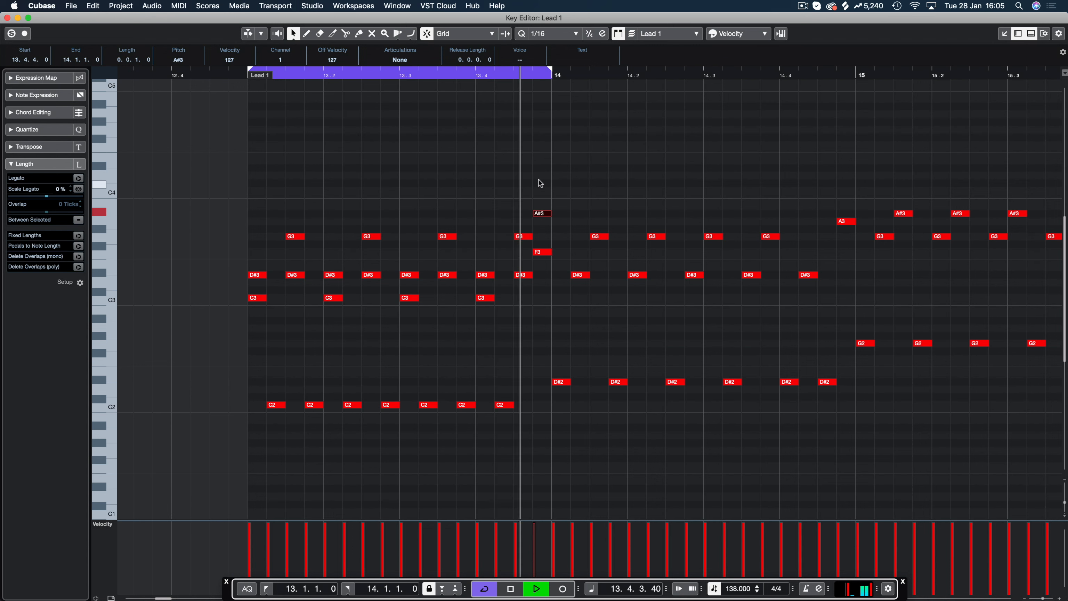
pyautogui.press('space')
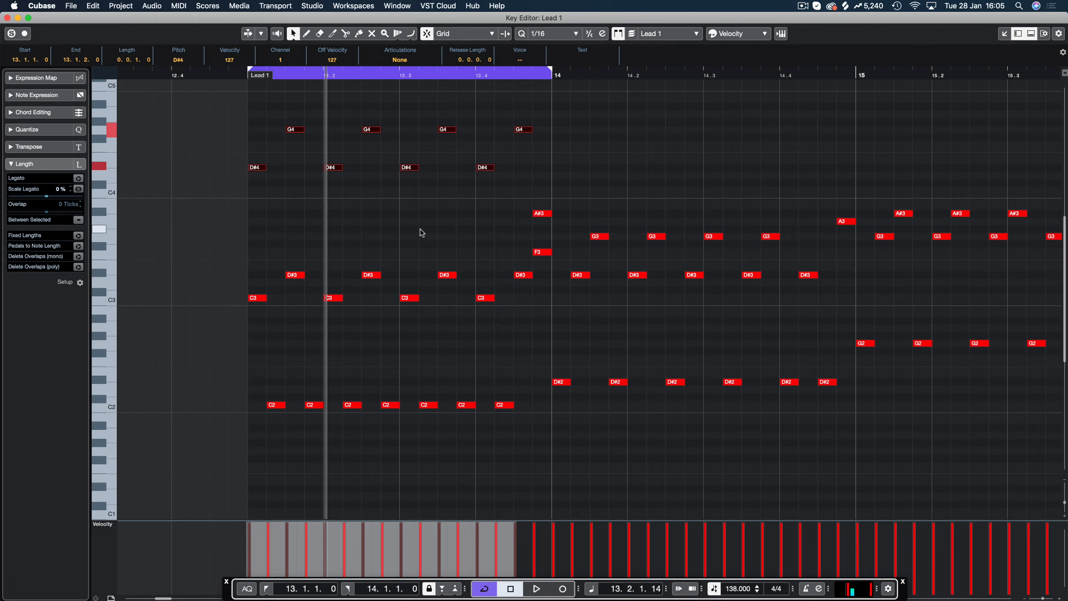
# Step: Return to the project, open the Rapid instrument's preset browser and find the Pluck presets in Trance Essence
pyautogui.press('super+w')
pyautogui.press('space')
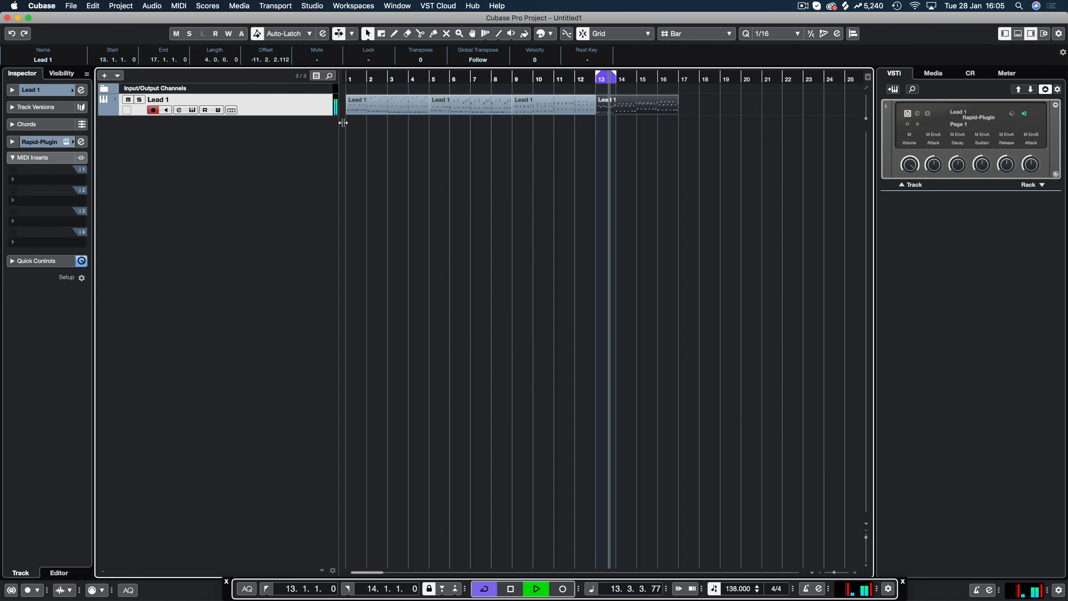
pyautogui.click(66, 142)
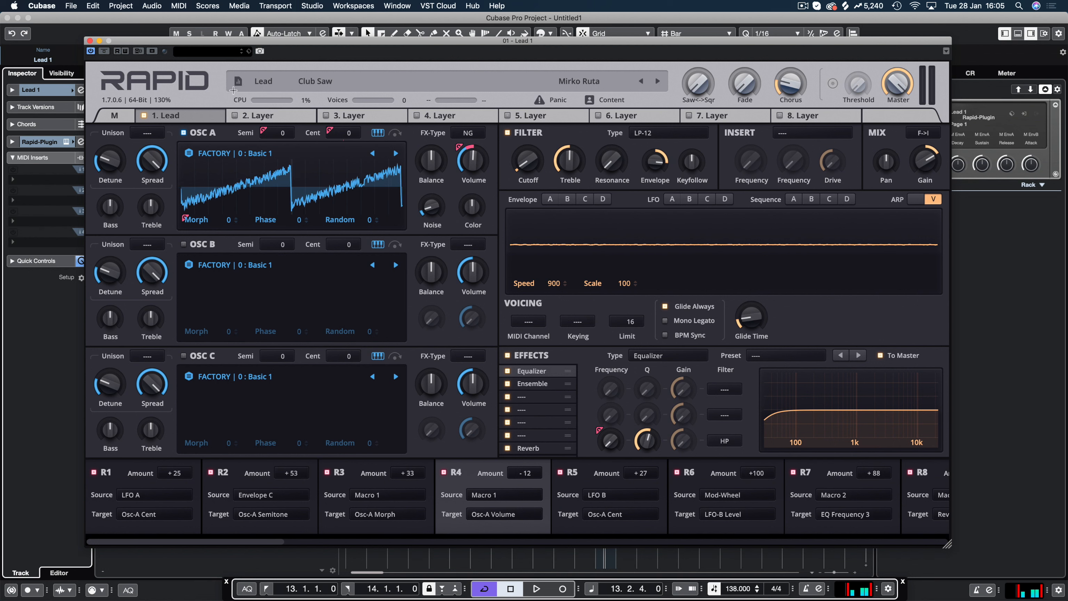
pyautogui.click(114, 116)
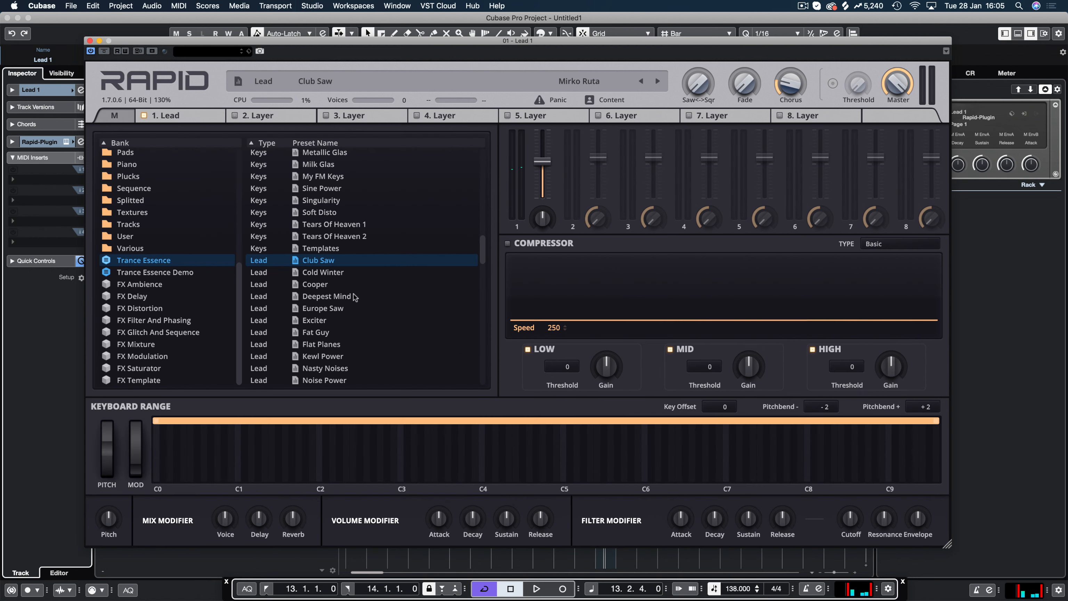
pyautogui.scroll(-10, 354, 297)
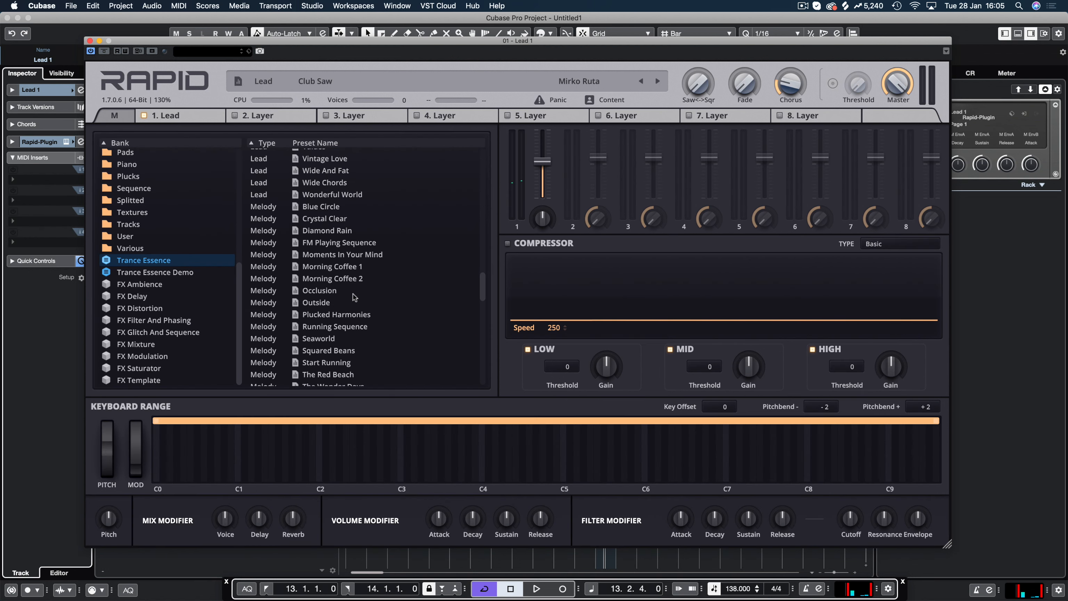
pyautogui.scroll(-10, 354, 297)
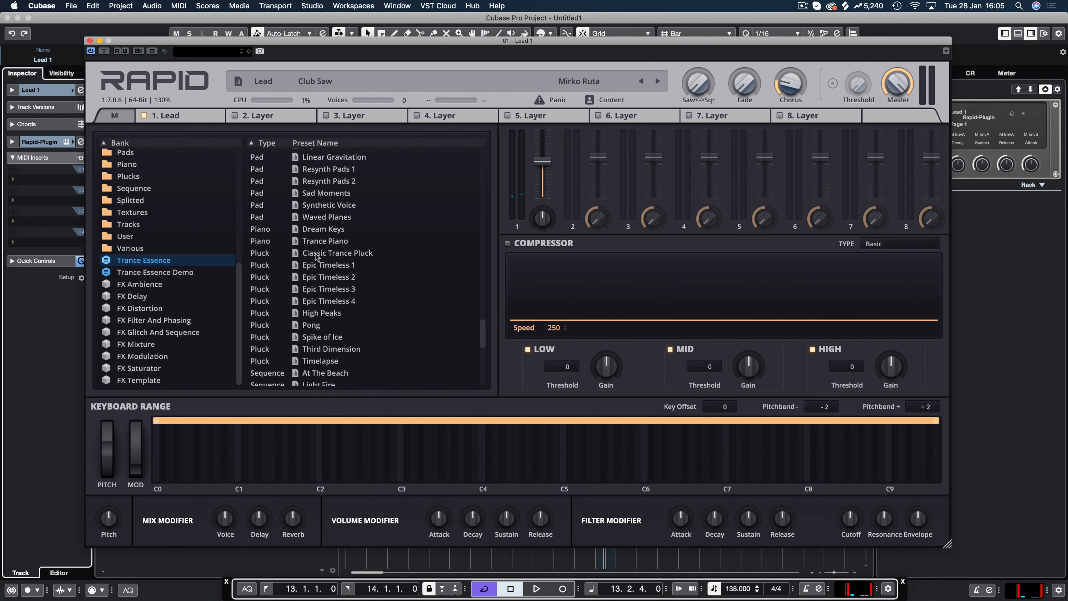
# Step: Audition the Classic Trance Pluck preset in the loop, load Epic Timeless 1 instead and close the instrument
pyautogui.click(317, 253)
pyautogui.press('space')
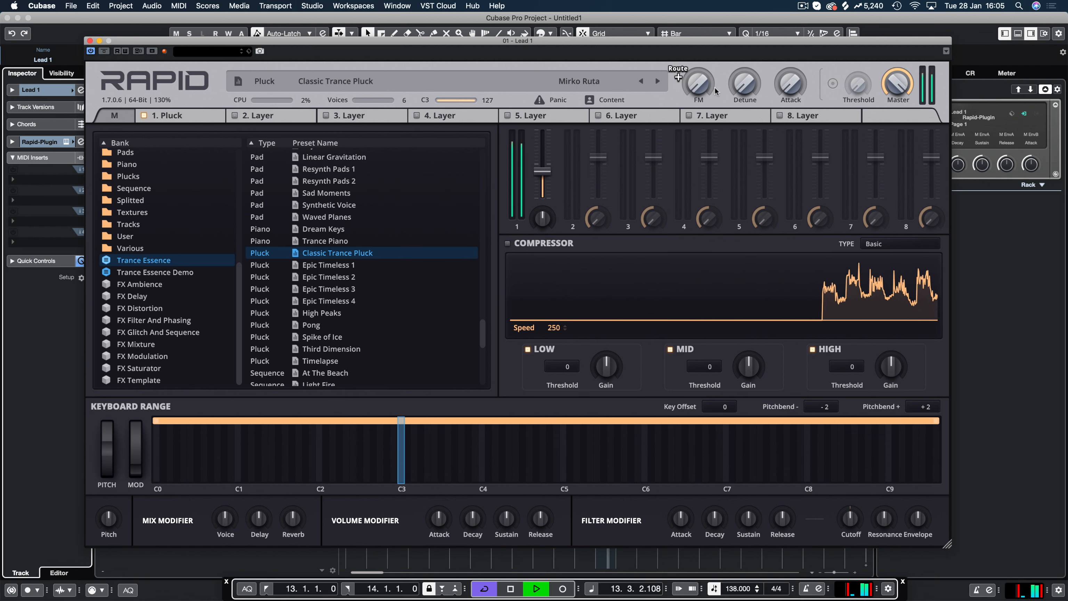
pyautogui.click(343, 265)
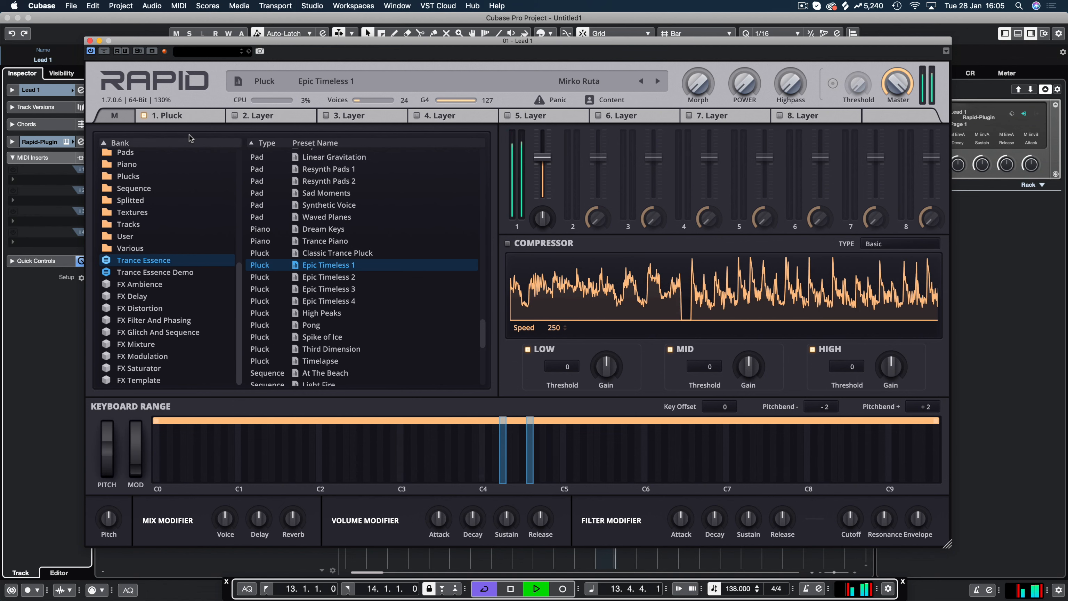
pyautogui.click(90, 41)
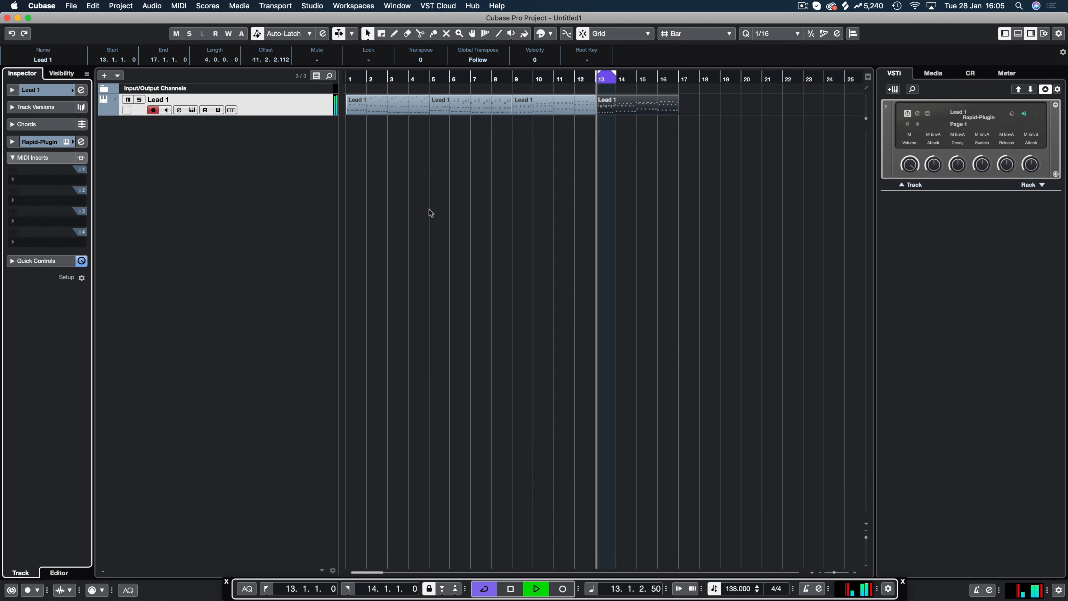
# Step: Reopen the Lead 1 part starting at bar 13 and transpose all its notes down one octave
pyautogui.doubleClick(619, 111)
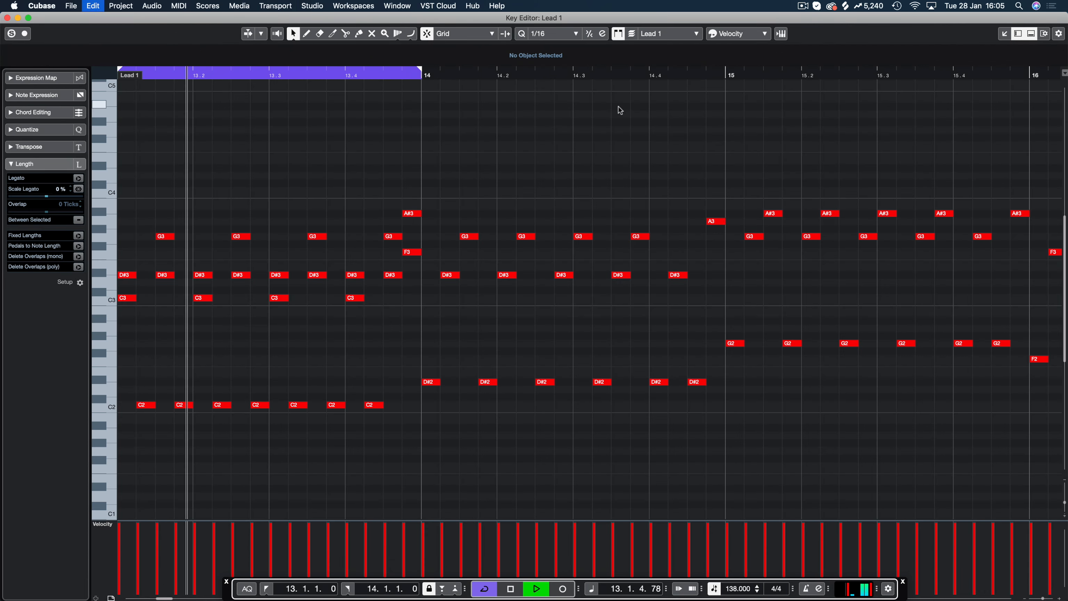
pyautogui.hotkey('shift', 'Down')
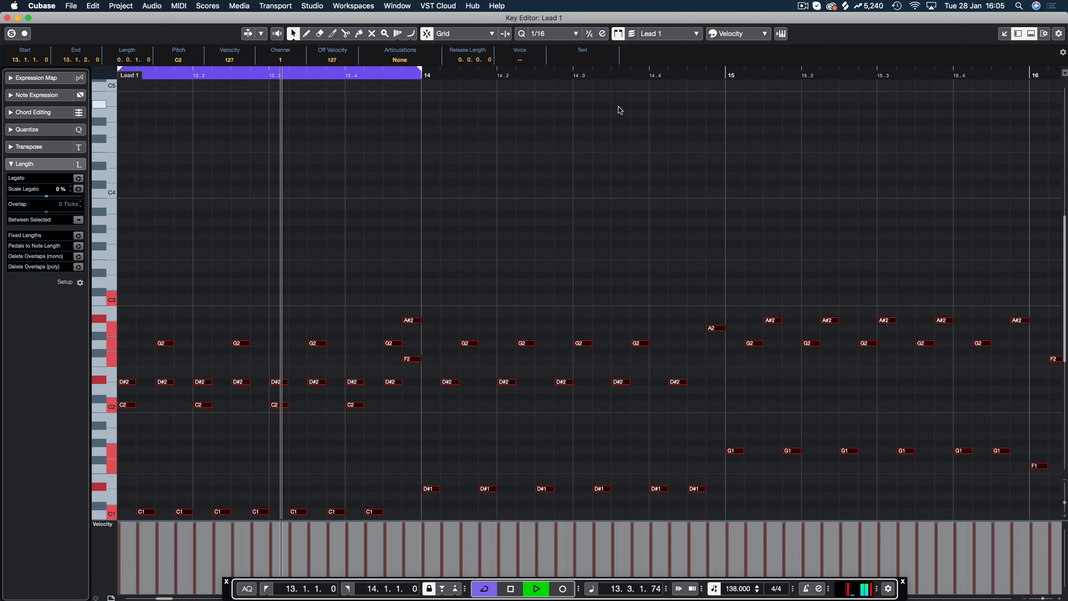
pyautogui.click(387, 220)
pyautogui.scroll(-5, 388, 220)
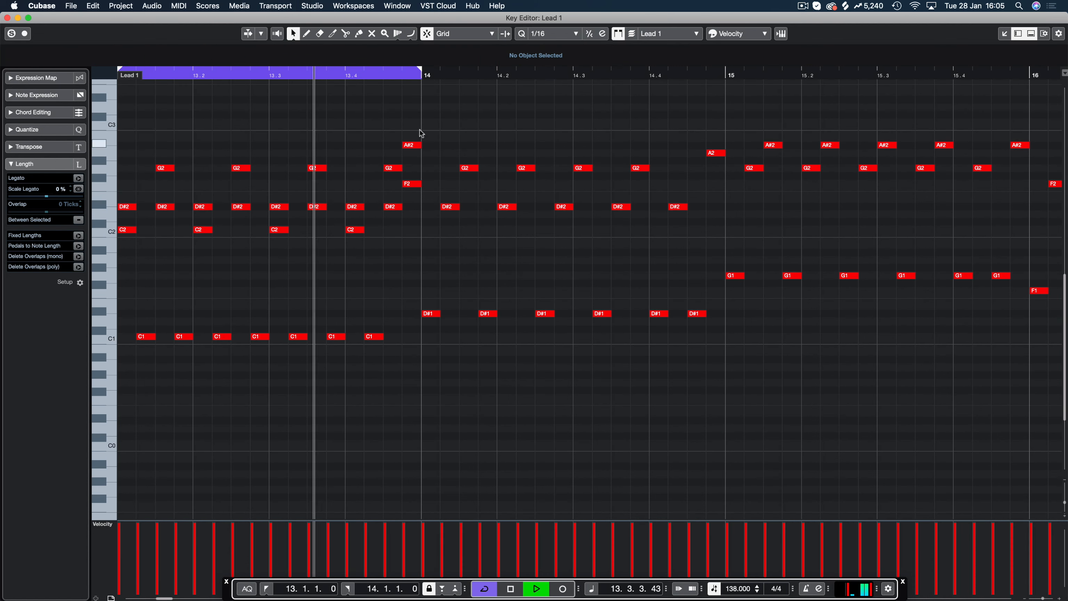
# Step: Stop playback, delete the A#2 and F2 notes at 13.4.4 and copy the last C1 bass note there
pyautogui.press('space')
pyautogui.press('Delete')
pyautogui.moveTo(413, 90); pyautogui.dragTo(418, 85)
pyautogui.moveTo(375, 292); pyautogui.dragTo(411, 294)
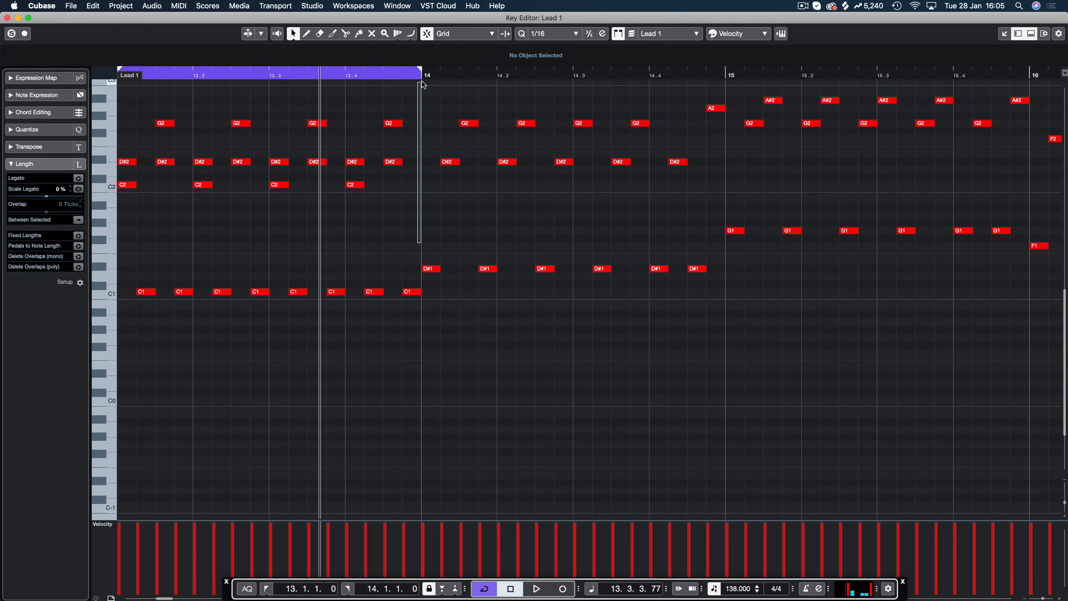
# Step: Play the bar 13 loop to audition the staggered pattern with its C1 bass notes
pyautogui.moveTo(422, 84); pyautogui.dragTo(423, 139)
pyautogui.press('space')
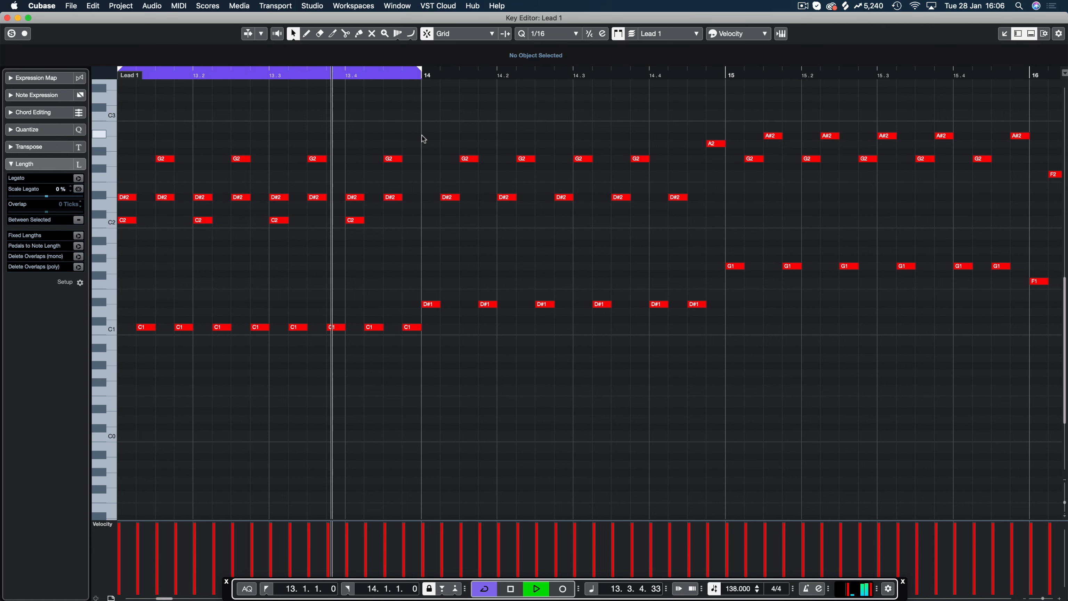
pyautogui.moveTo(240, 121); pyautogui.dragTo(264, 101)
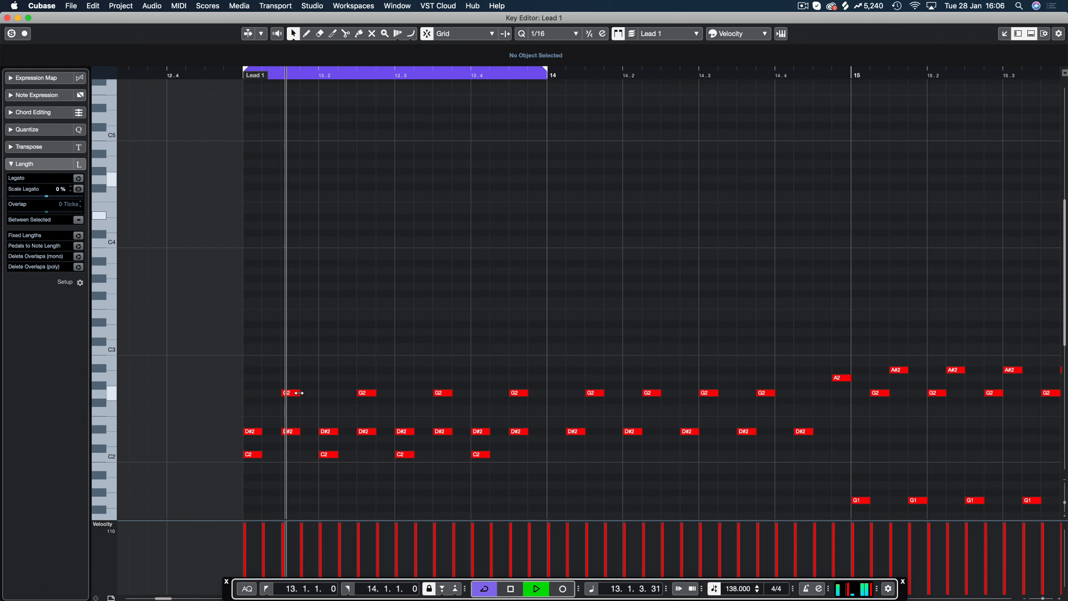
pyautogui.press('space')
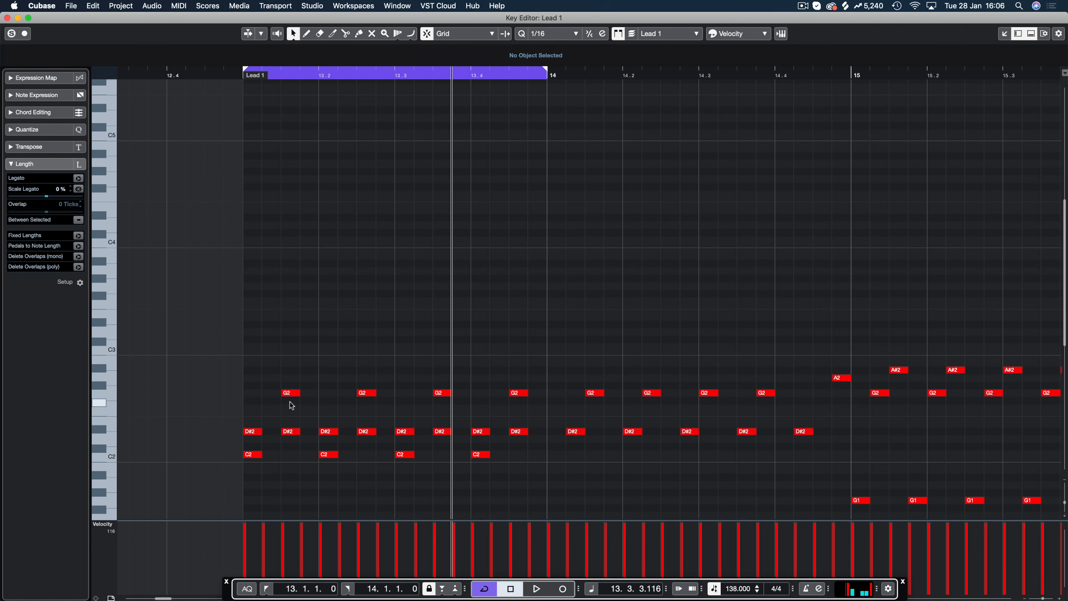
# Step: Return to the project, reopen the Lead 1 part starting at bar 13 and play it from bar 14
pyautogui.scroll(-5, 370, 361)
pyautogui.press('Return')
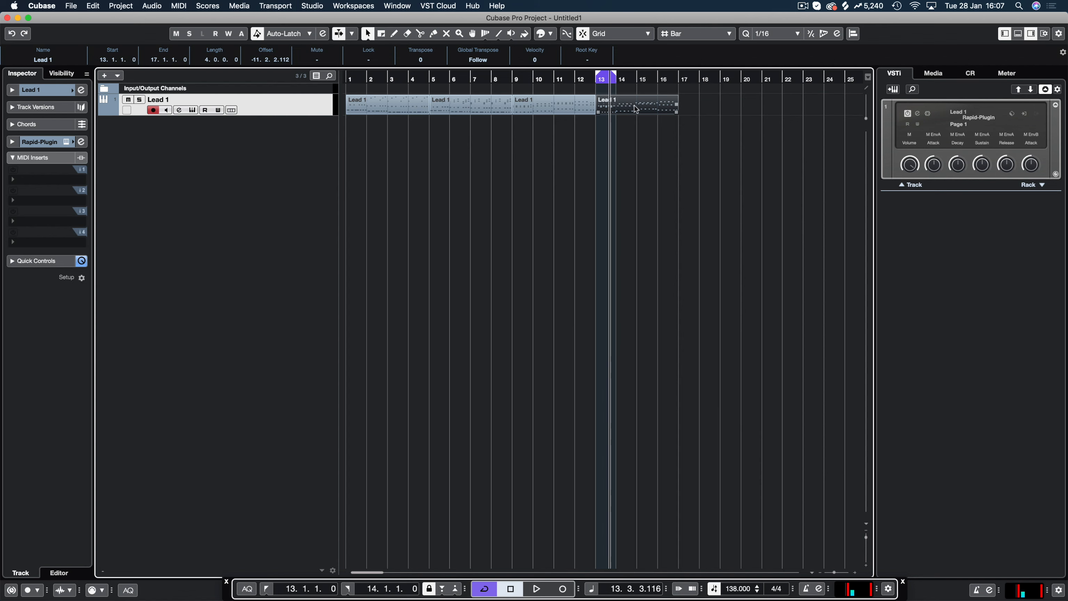
pyautogui.doubleClick(619, 104)
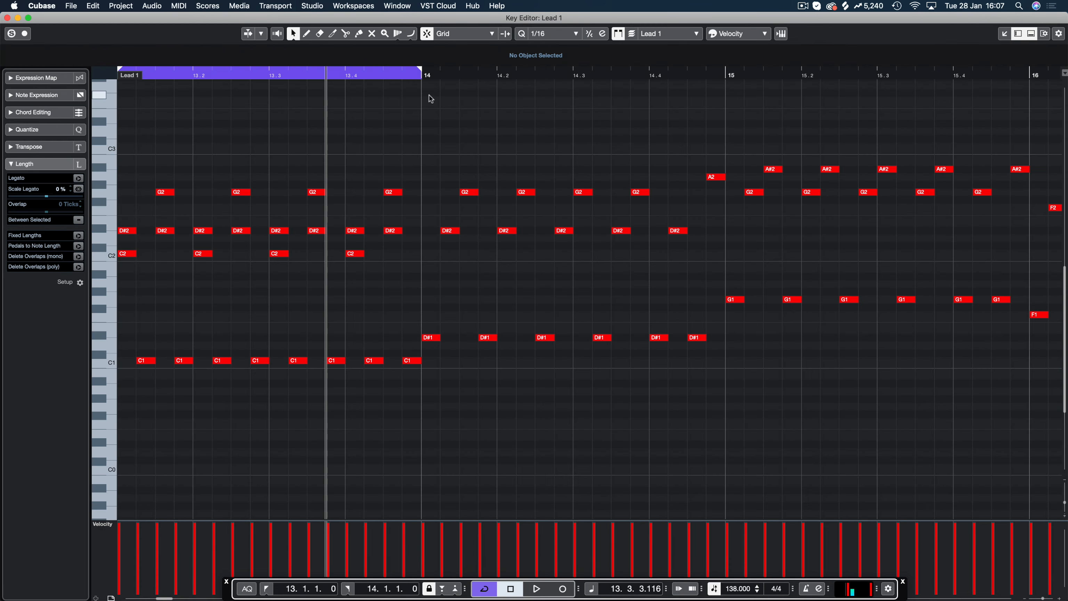
pyautogui.click(423, 76)
pyautogui.press('space')
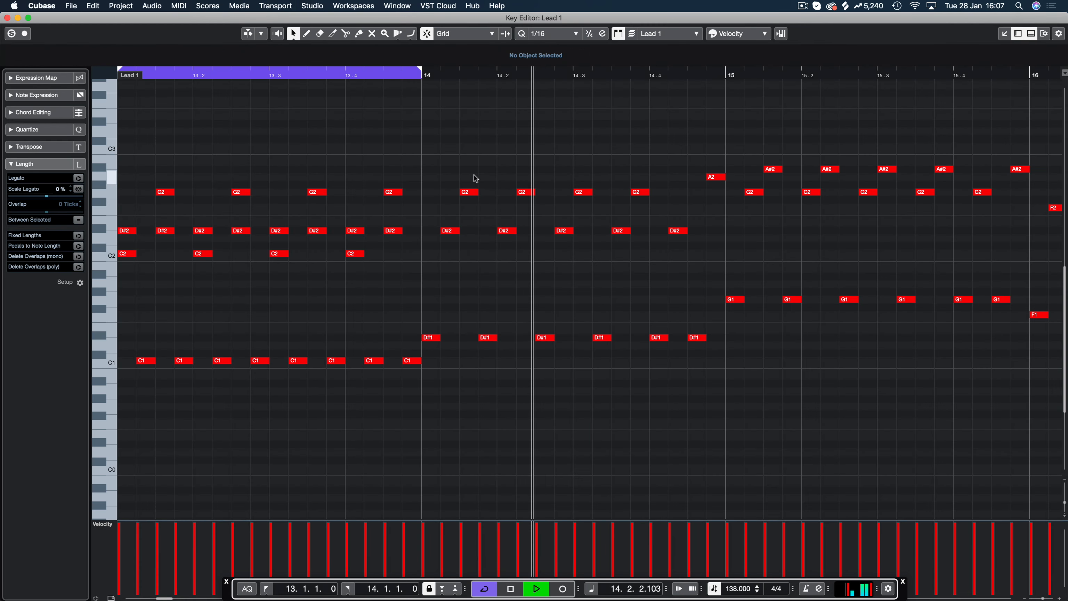
# Step: Try removing some D#2 and G2 notes early in bar 13, undo the deletions and replay the loop
pyautogui.press('space')
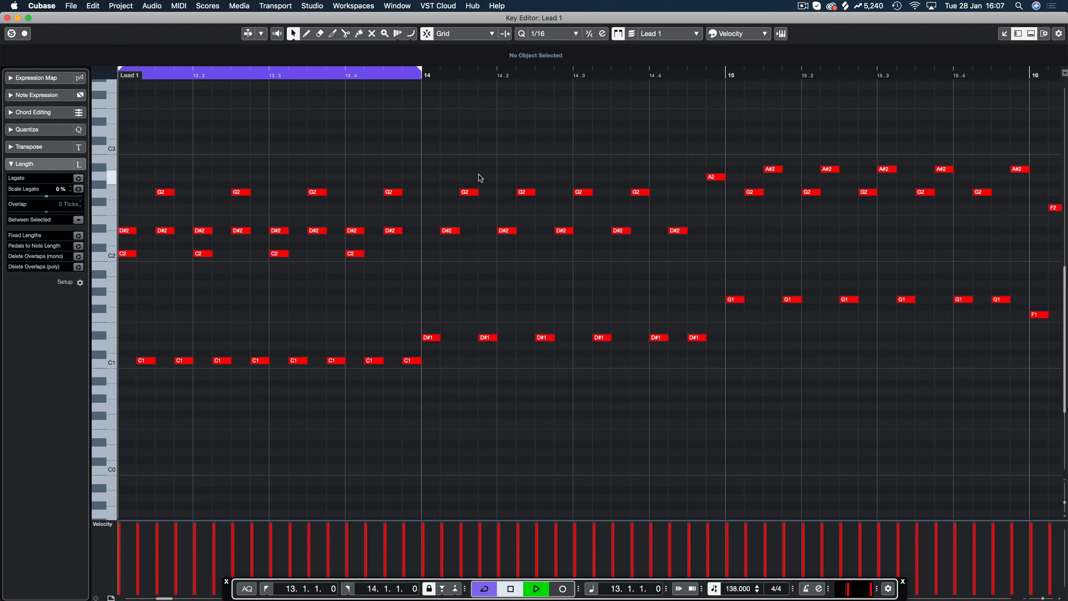
pyautogui.press('space')
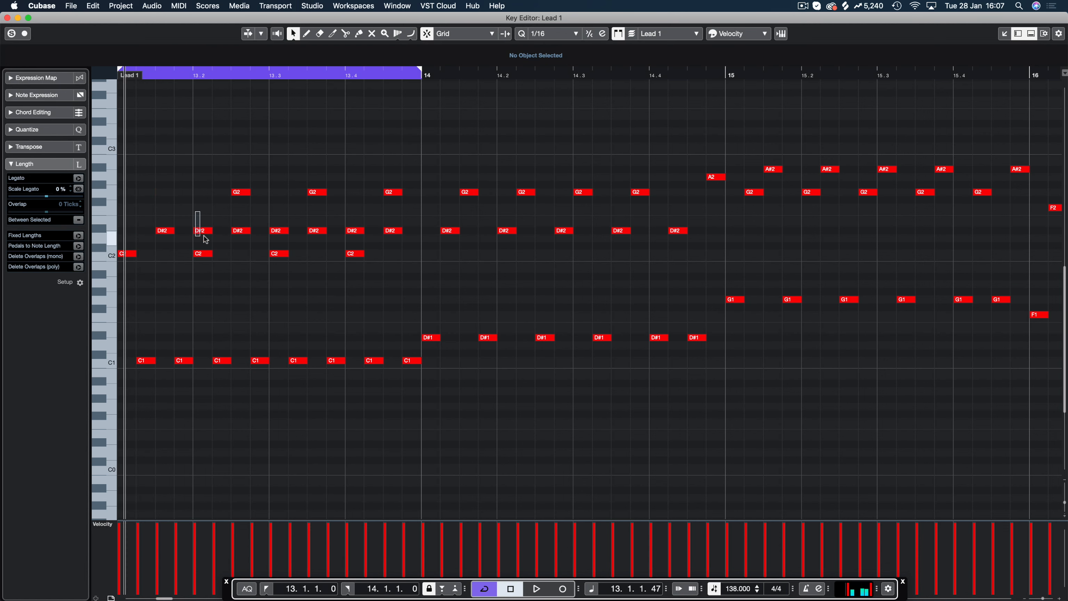
pyautogui.press('space')
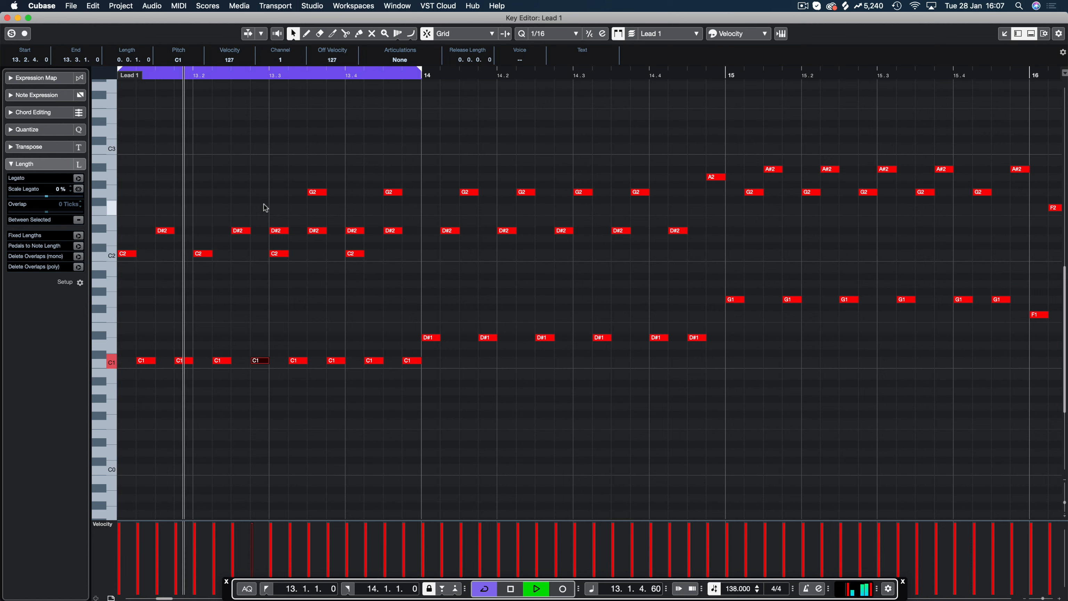
pyautogui.press('super+z')
pyautogui.press('super+z')
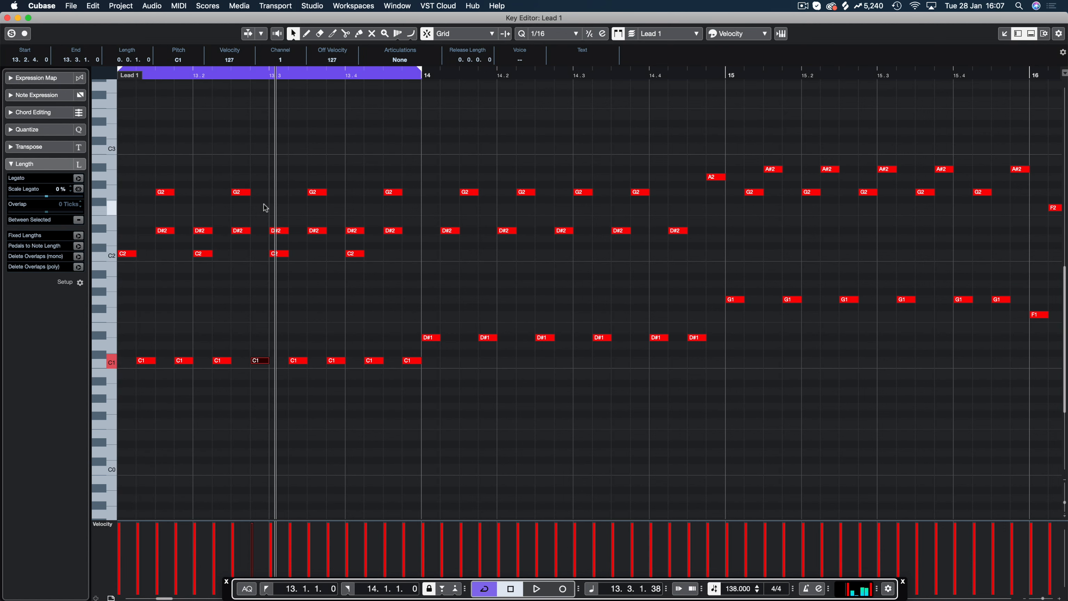
pyautogui.press('super+z')
pyautogui.press('space')
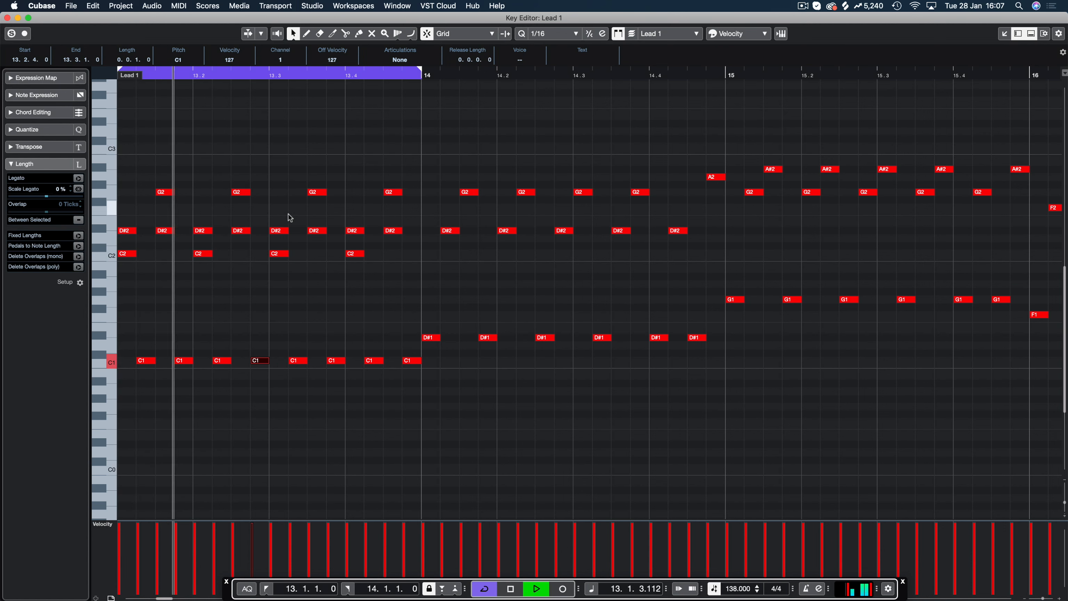
pyautogui.press('space')
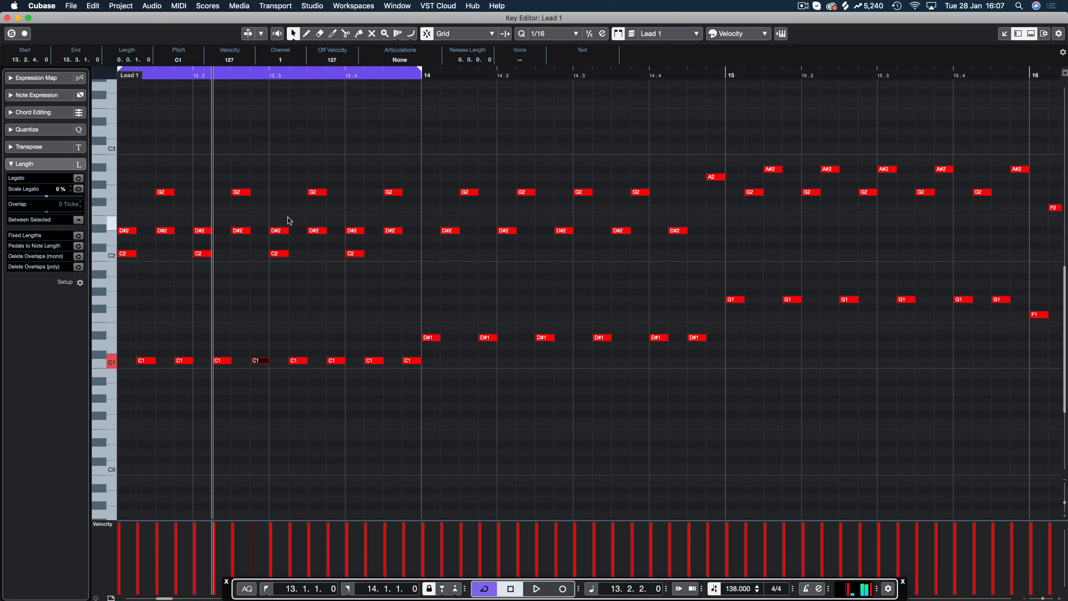
# Step: Return to the project, set the loop to bars 13 through 16 and move the playback position to bar 1
pyautogui.press('Escape')
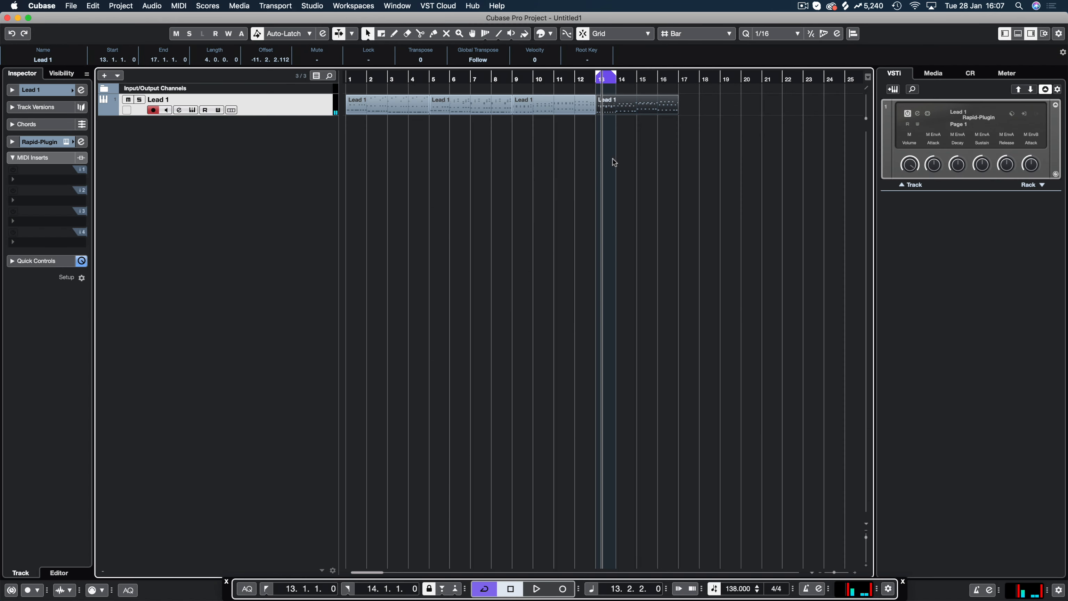
pyautogui.click(394, 86)
pyautogui.moveTo(385, 78); pyautogui.dragTo(327, 81)
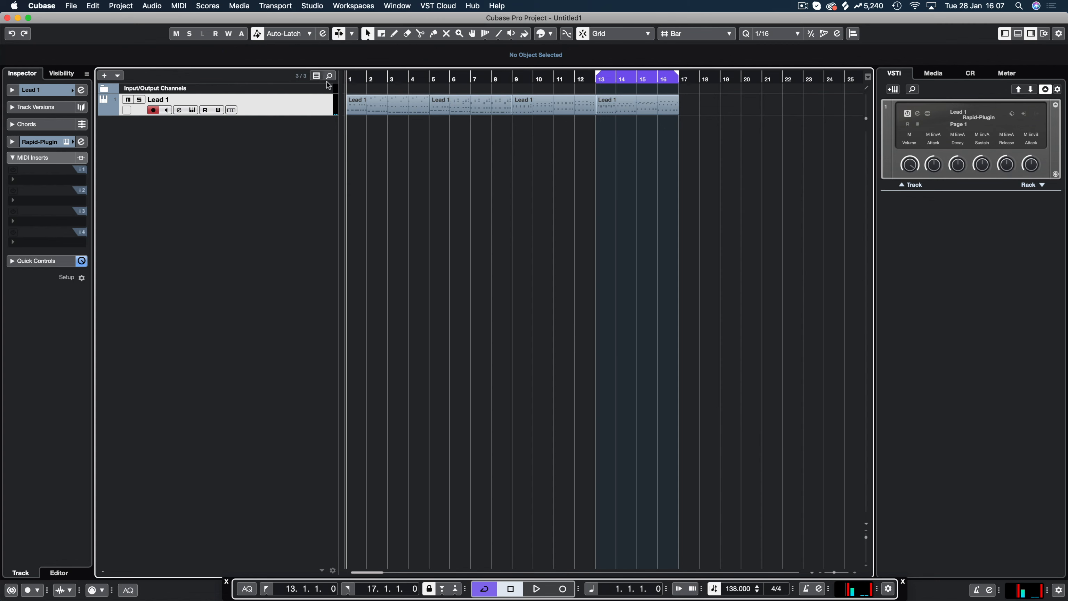
# Step: Open the Lead 1 part at bar 1, play it from the start and return to the project
pyautogui.doubleClick(374, 110)
pyautogui.press('space')
pyautogui.press('g')
pyautogui.press('g')
pyautogui.press('g')
pyautogui.press('g')
pyautogui.press('g')
pyautogui.press('g')
pyautogui.press('g')
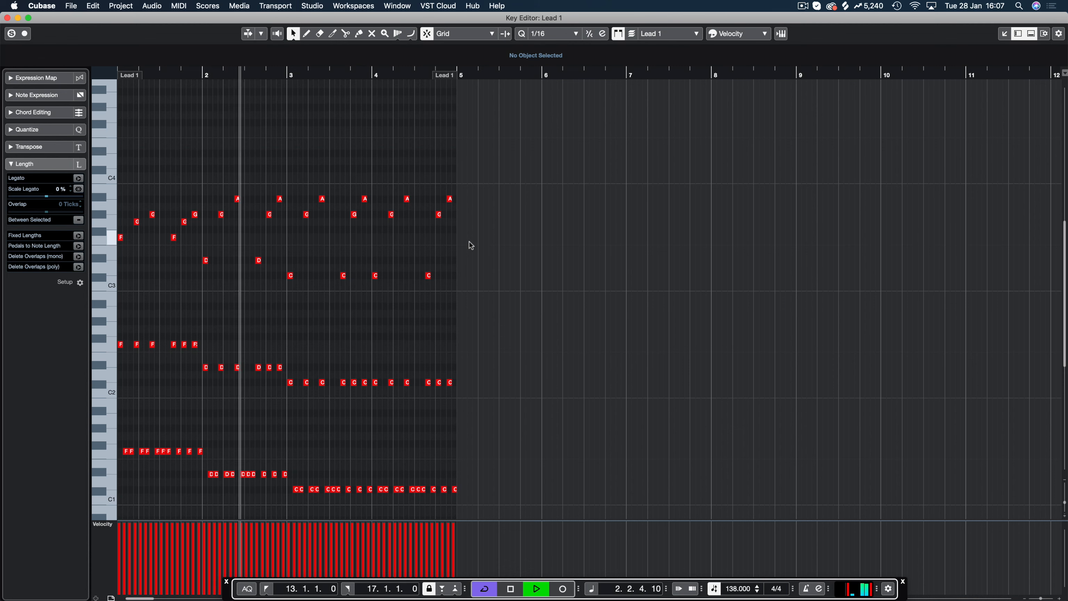
pyautogui.press('Return')
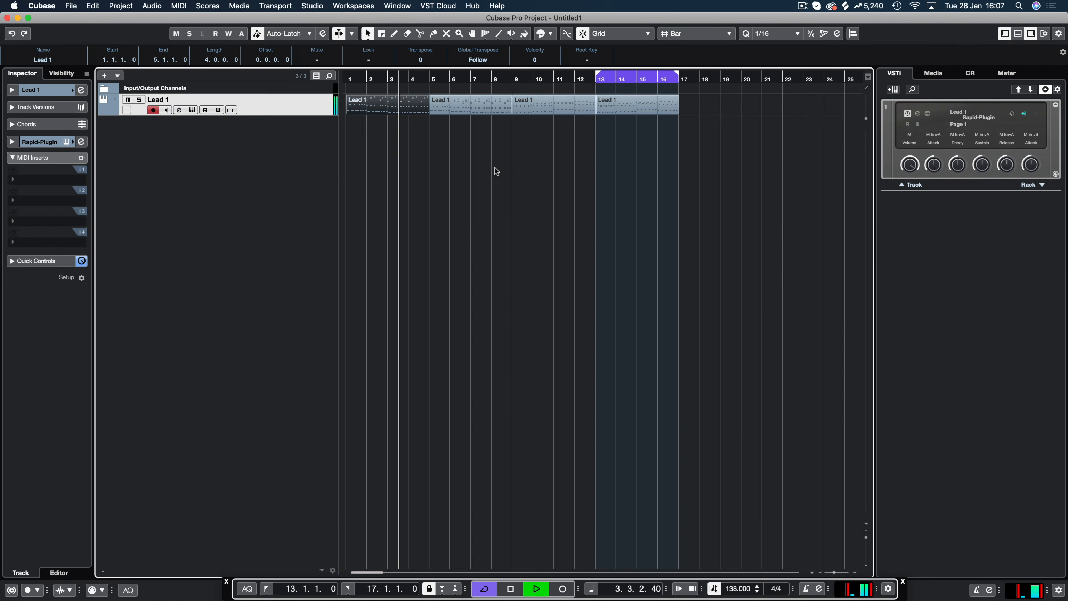
pyautogui.press('space')
# Step: Open the Lead 1 part at bar 5, audition it with bars 5 through 8 looped and return to the project
pyautogui.doubleClick(451, 106)
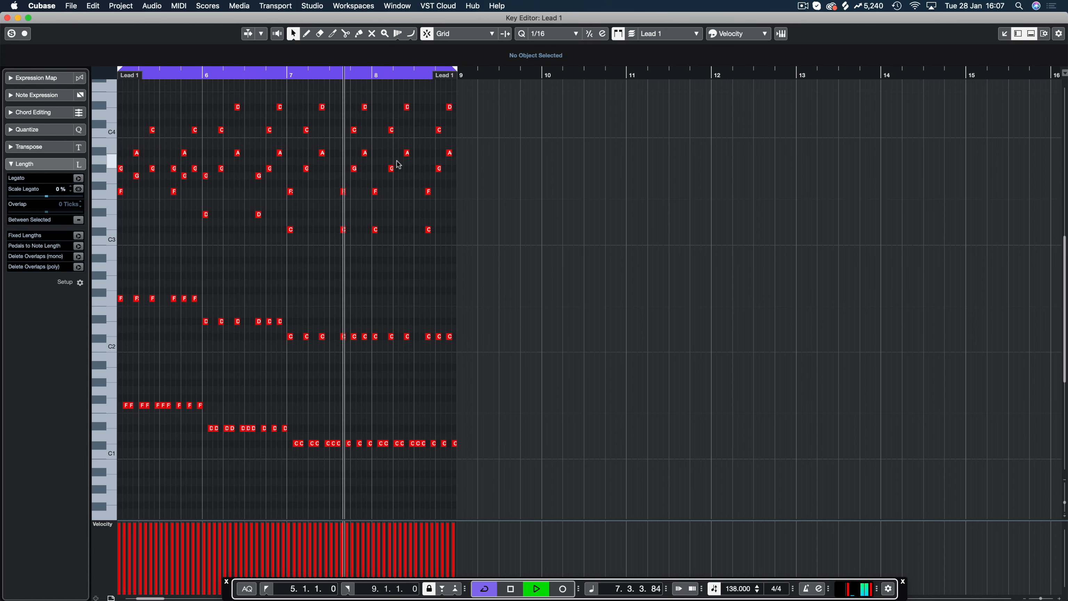
pyautogui.scroll(5, 481, 169)
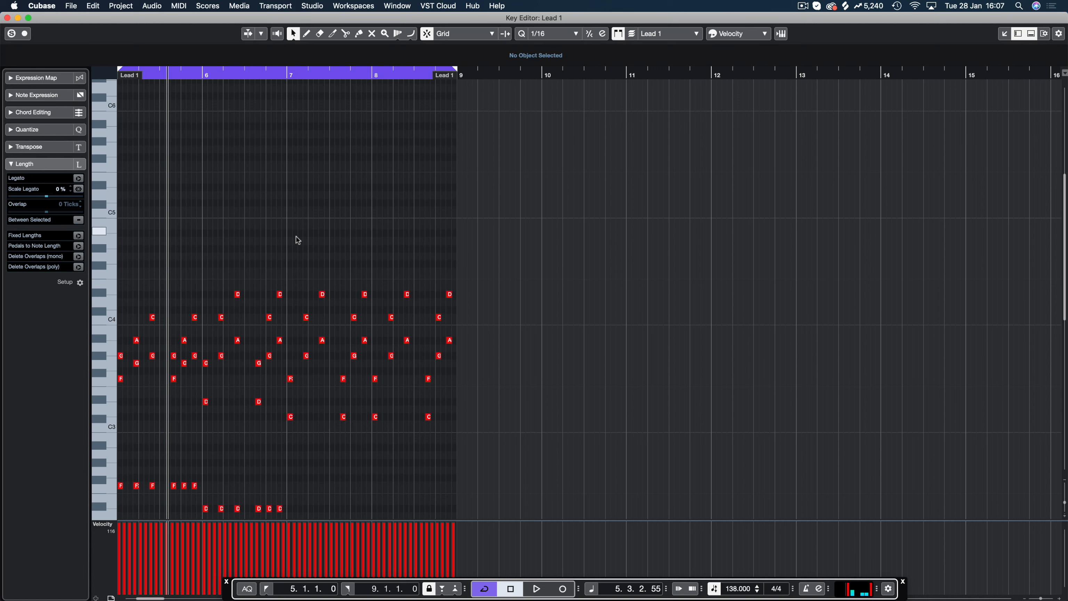
pyautogui.press('space')
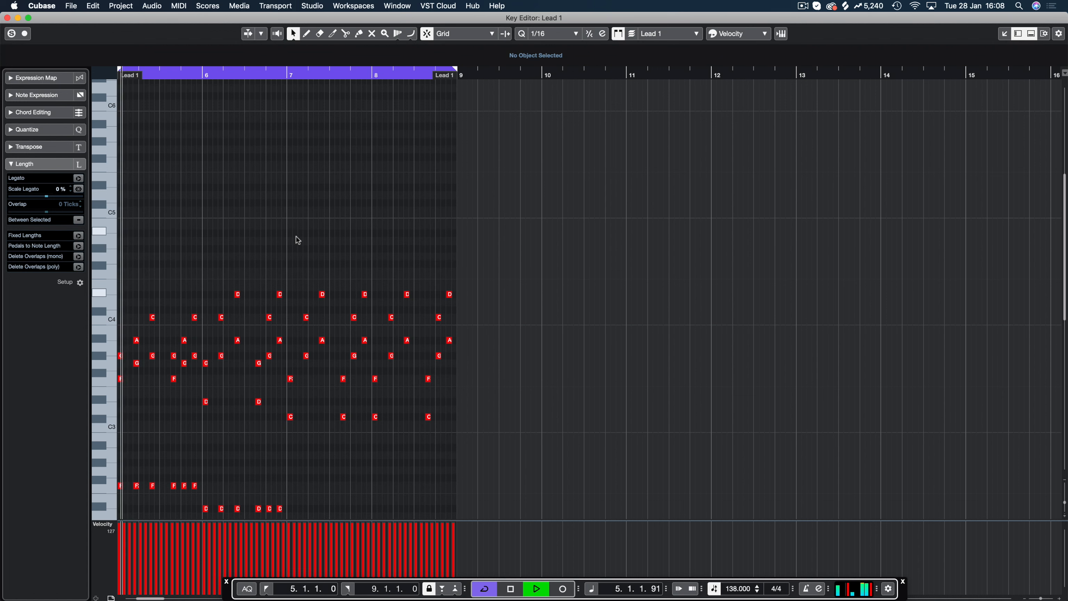
pyautogui.press('space')
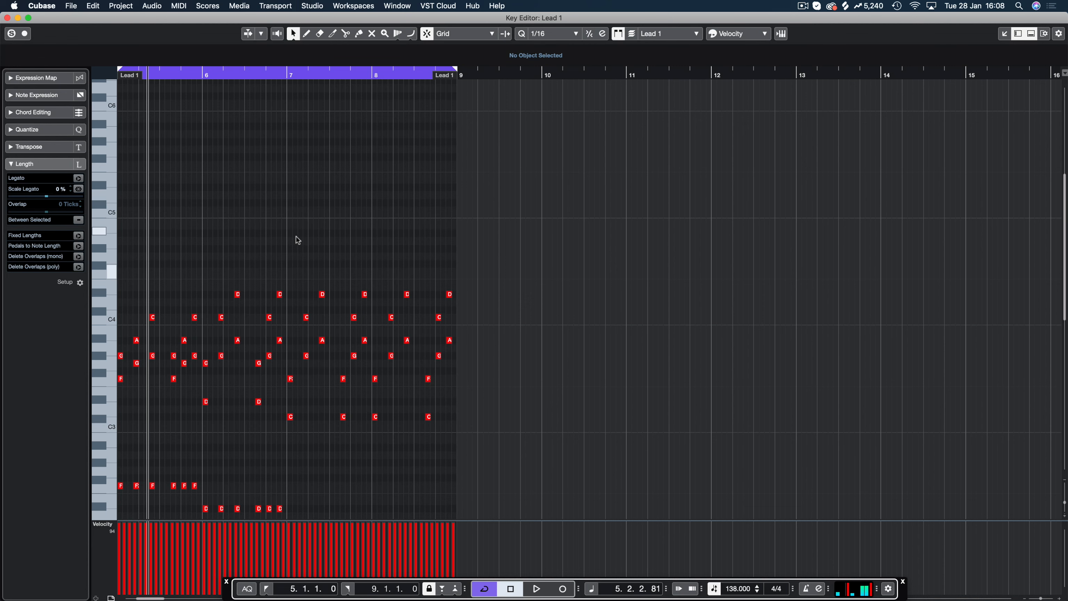
pyautogui.press('Return')
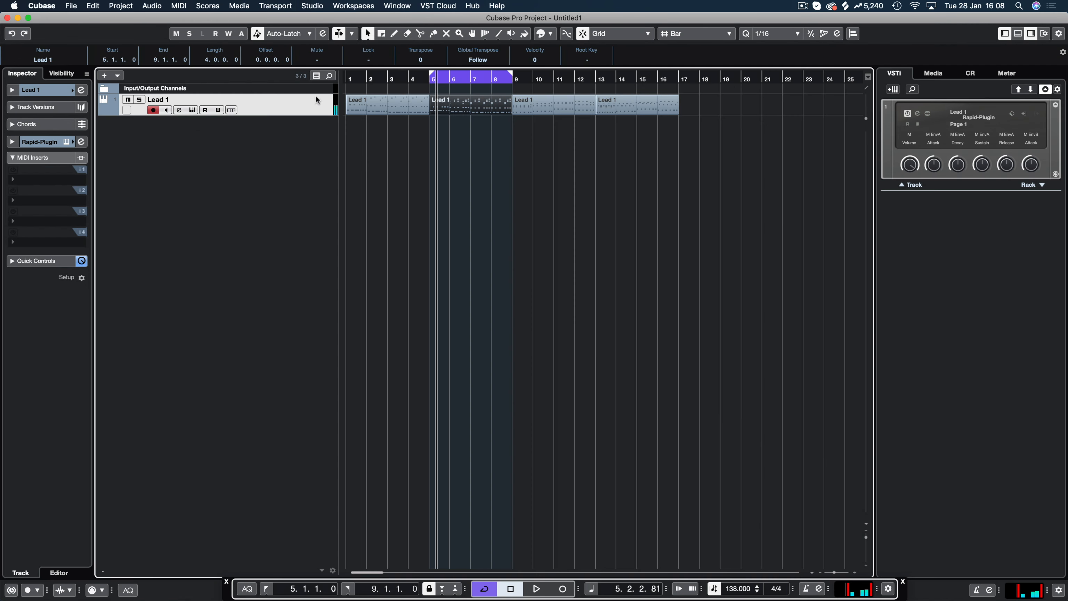
# Step: Open the Lead 1 part at bar 9, loop bars 9 through 12, audition them and return to the project
pyautogui.doubleClick(540, 108)
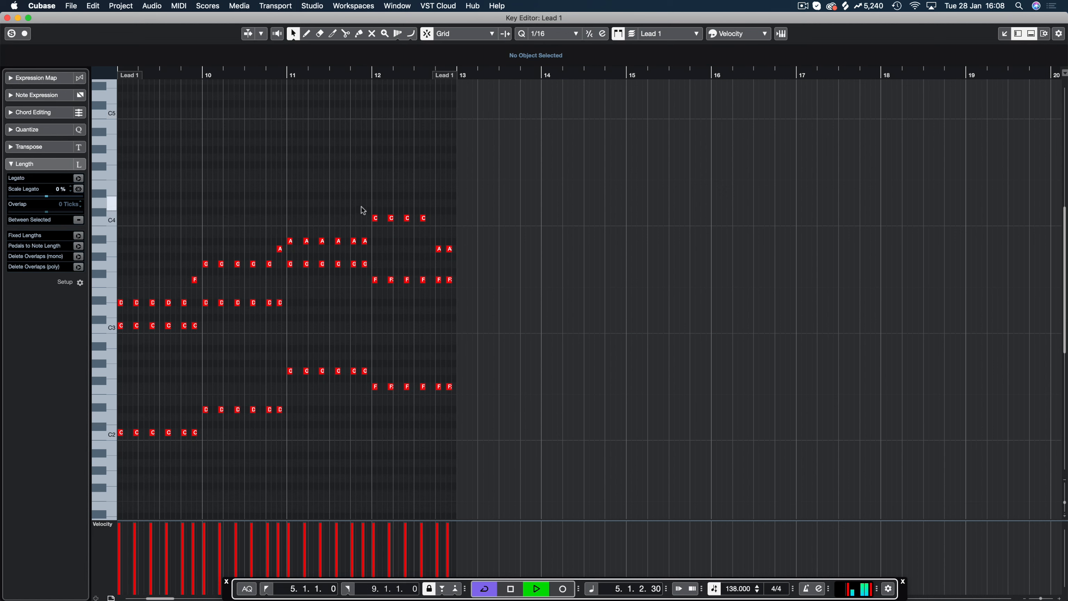
pyautogui.press('p')
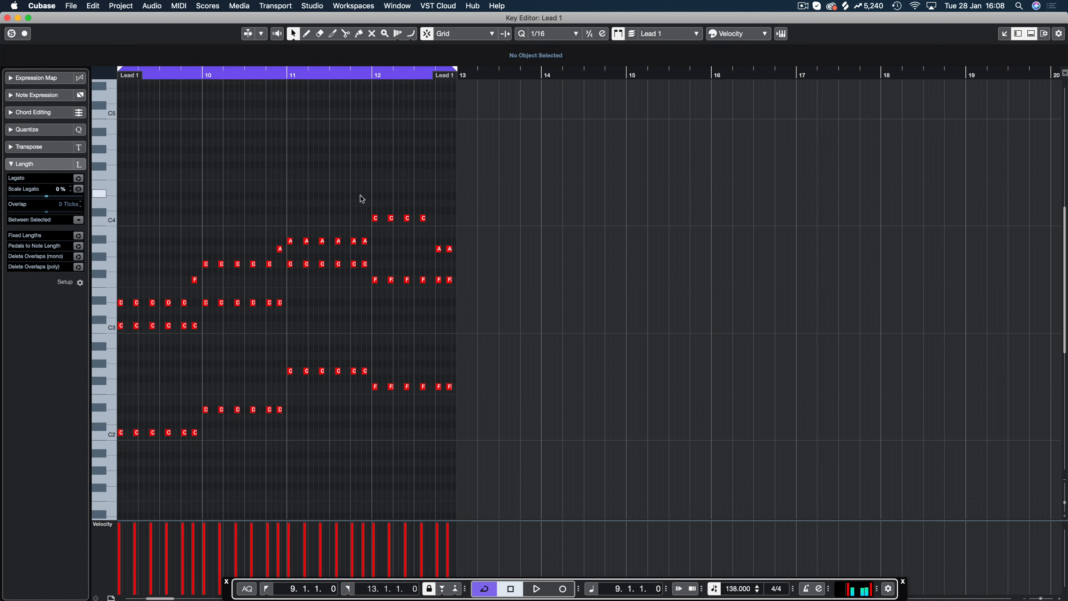
pyautogui.press('space')
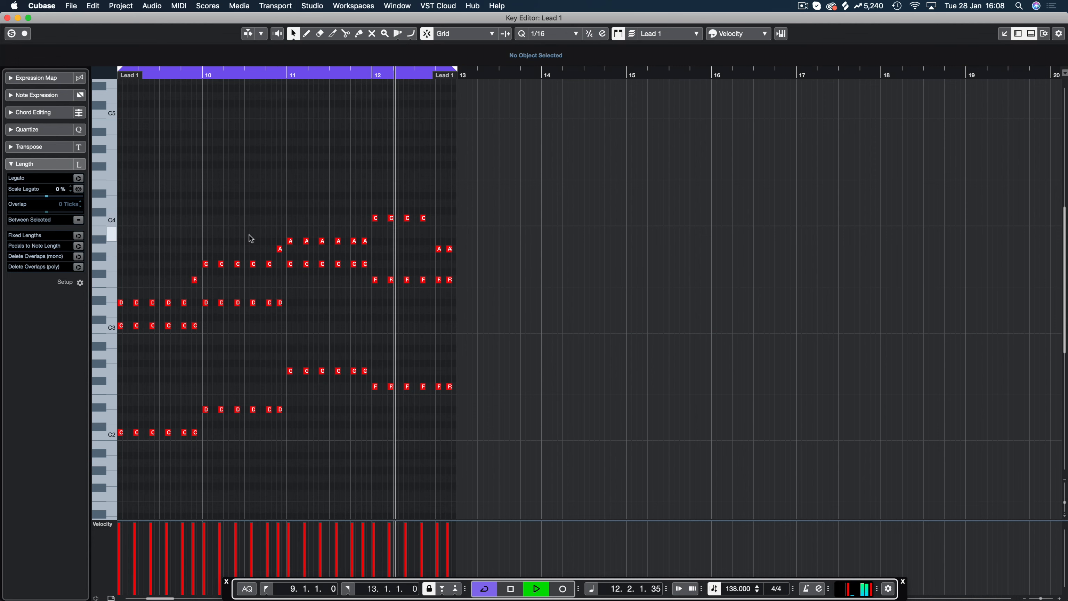
pyautogui.press('Return')
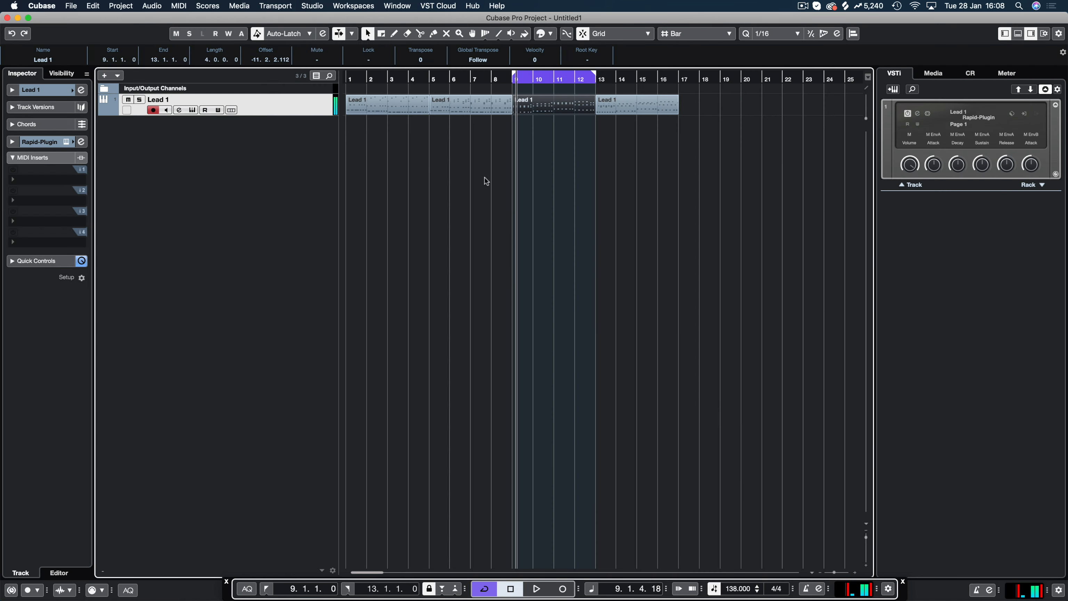
# Step: Open the Lead 1 part at bar 13 with bars 13 through 16 looped and play it from bar 14, then from bar 13
pyautogui.press('Return')
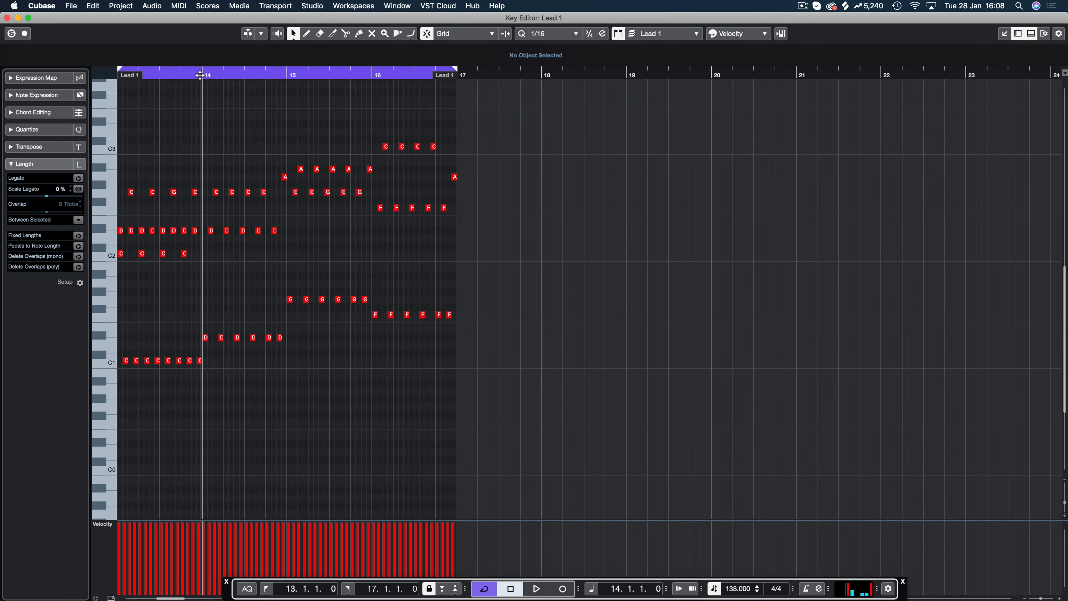
pyautogui.press('space')
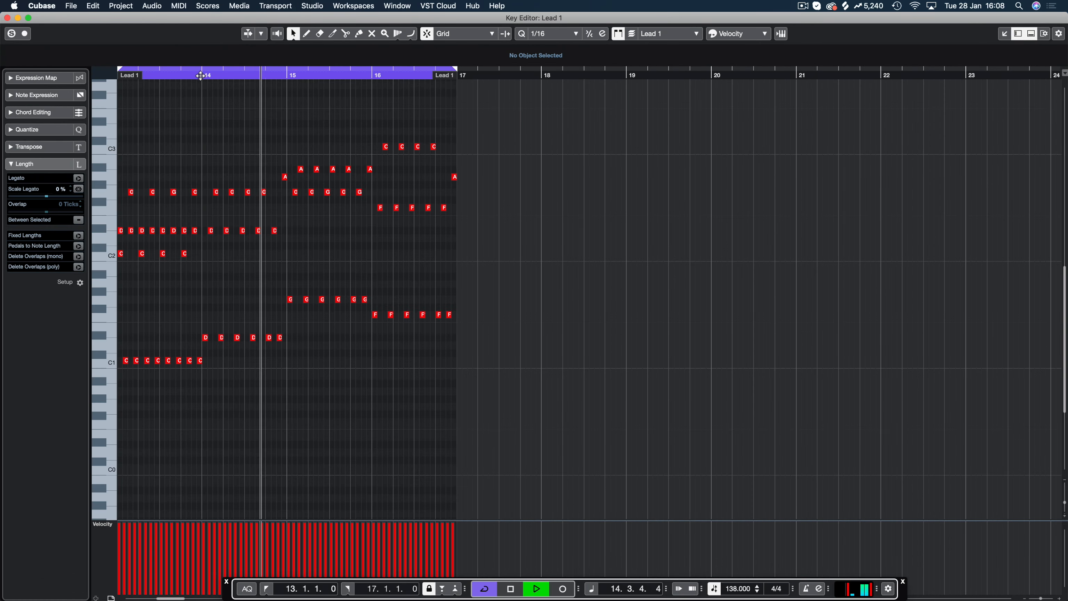
pyautogui.press('space')
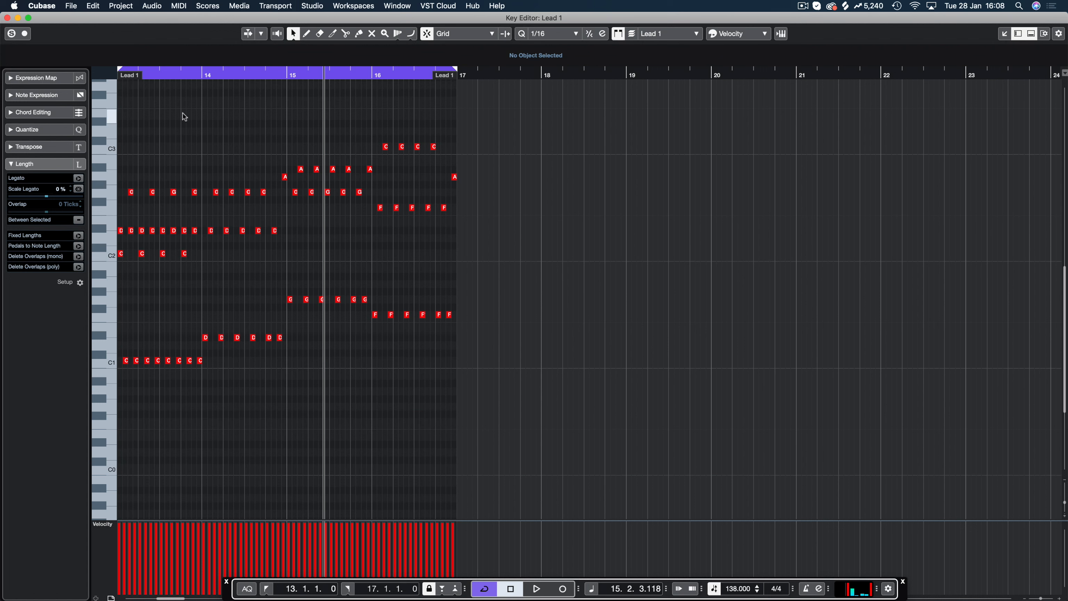
pyautogui.press('space')
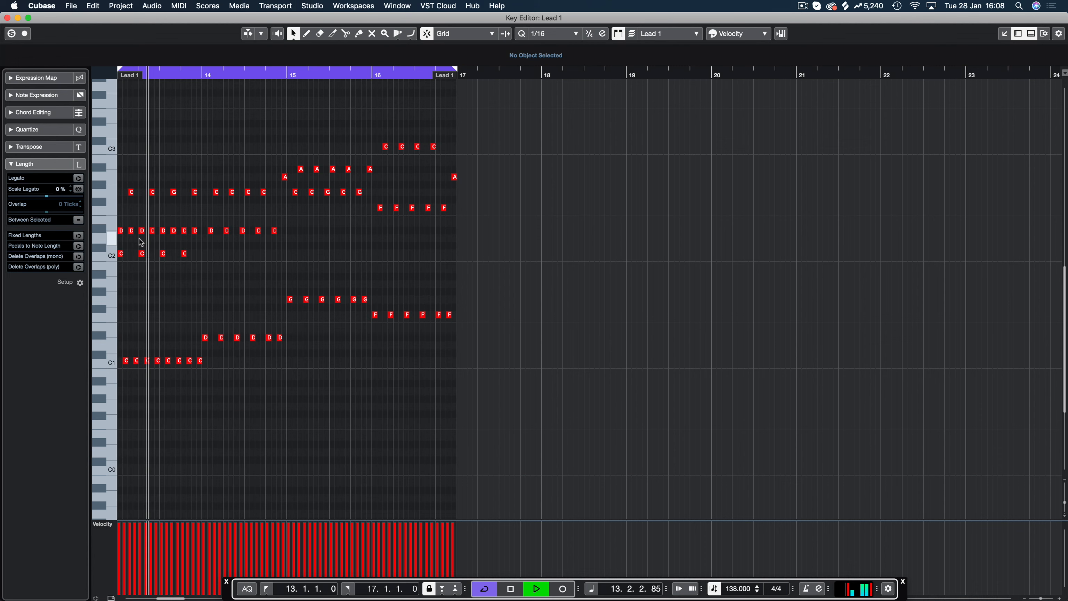
# Step: Shorten the loop to bar 13 only and enlarge its notes in the editor
pyautogui.keyDown('alt'); pyautogui.click(204, 78); pyautogui.keyUp('alt')
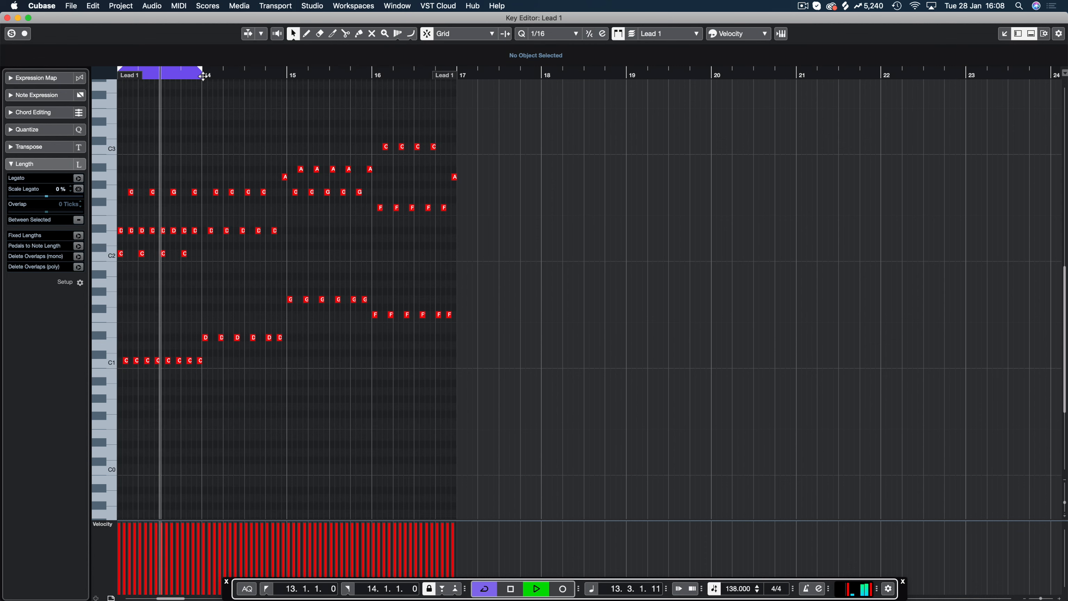
pyautogui.press('h')
pyautogui.press('h')
pyautogui.press('h')
pyautogui.press('h')
pyautogui.press('h')
pyautogui.press('h')
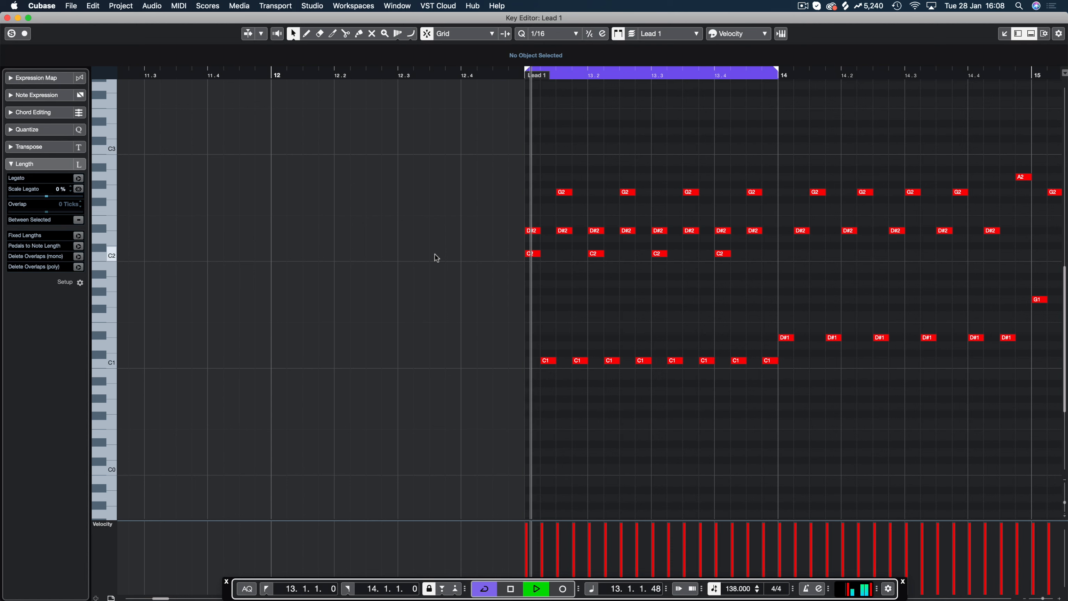
# Step: Transpose all notes of the Lead 1 part at bar 13 up four semitones, audition the loop and clear the selection
pyautogui.press('space')
pyautogui.press('super+a')
pyautogui.press('Up')
pyautogui.press('Up')
pyautogui.press('Up')
pyautogui.press('Up')
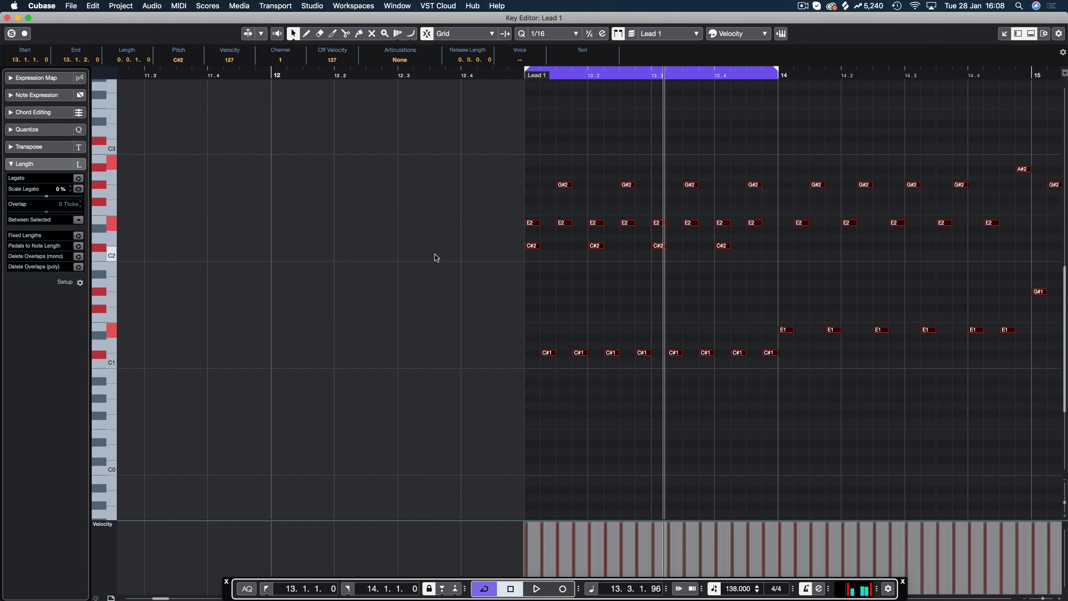
pyautogui.press('space')
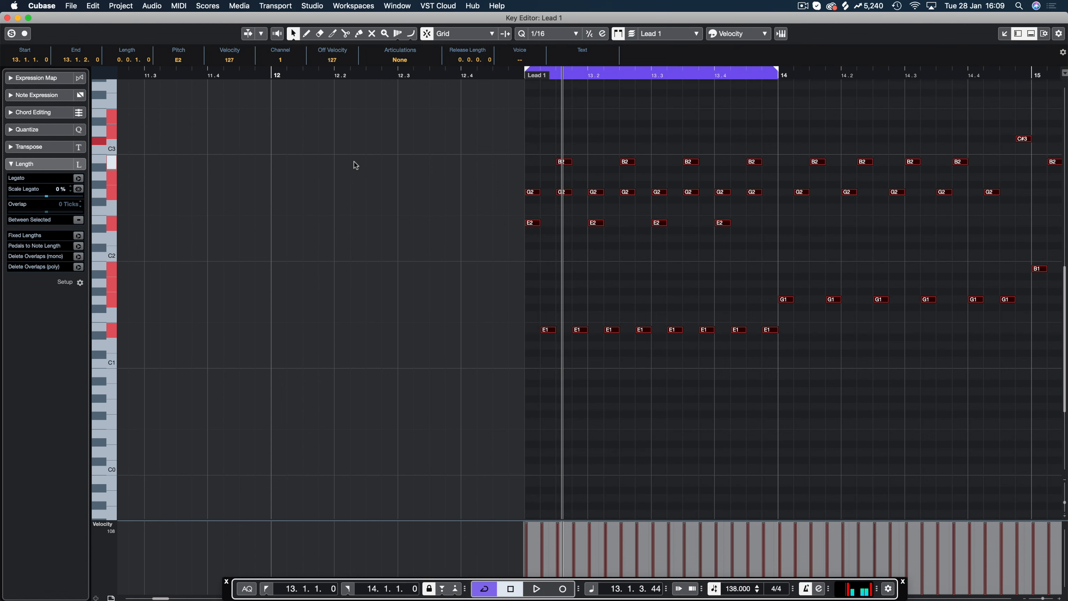
pyautogui.click(592, 210)
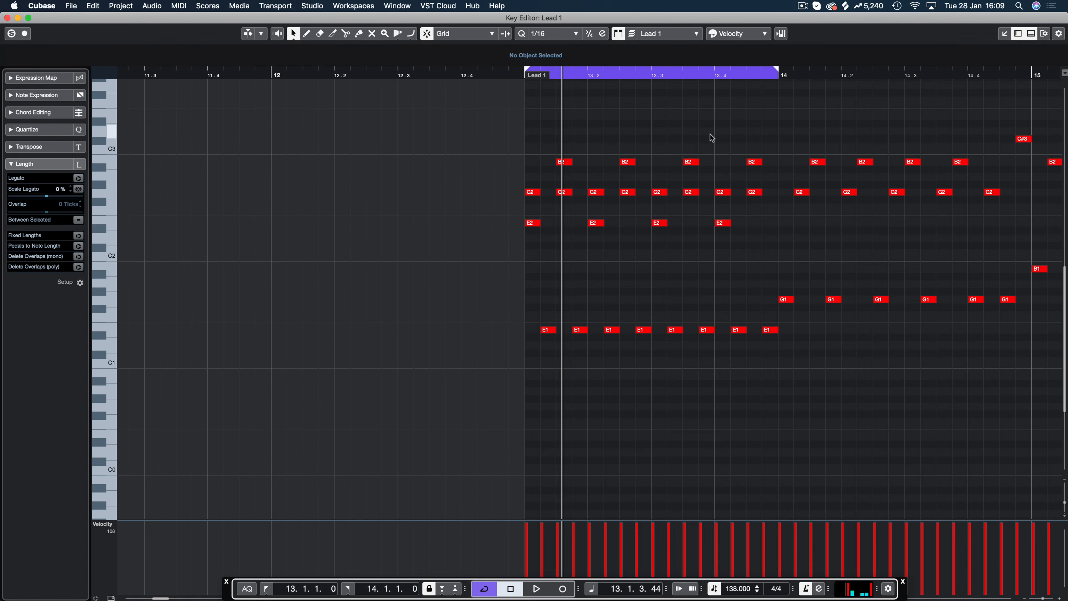
# Step: Return to the project, select all four Lead 1 parts and set the loop to span bars 1 through 16
pyautogui.press('Return')
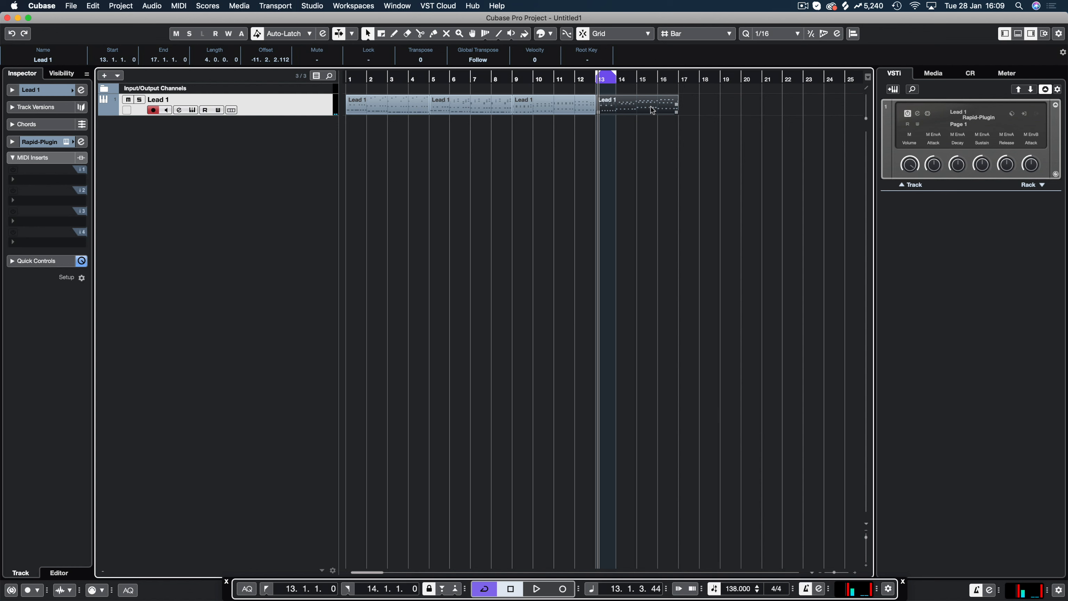
pyautogui.press('p')
pyautogui.moveTo(673, 148); pyautogui.dragTo(348, 95)
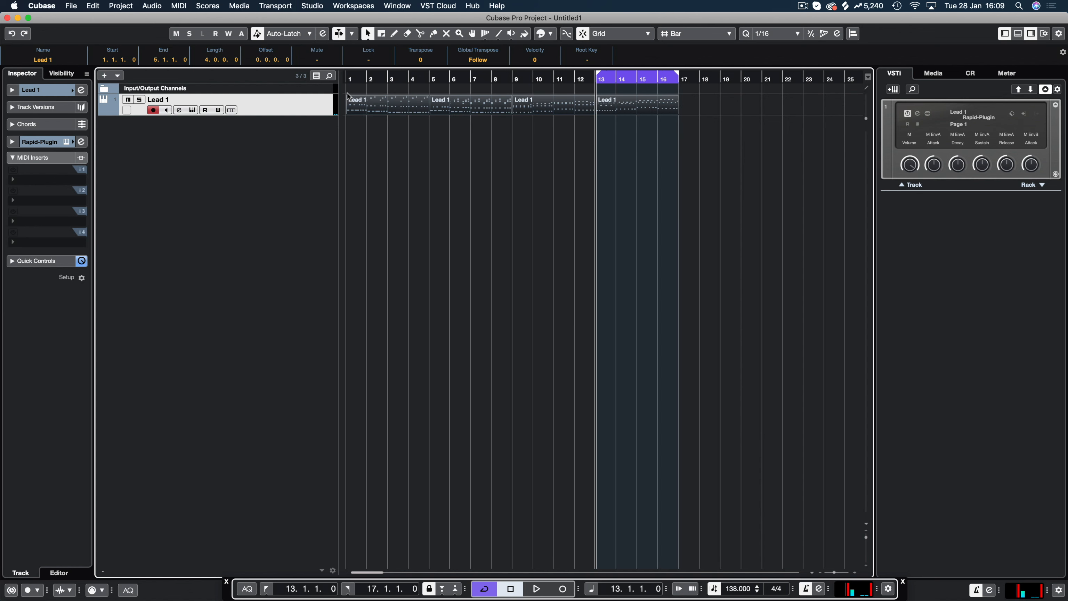
pyautogui.press('p')
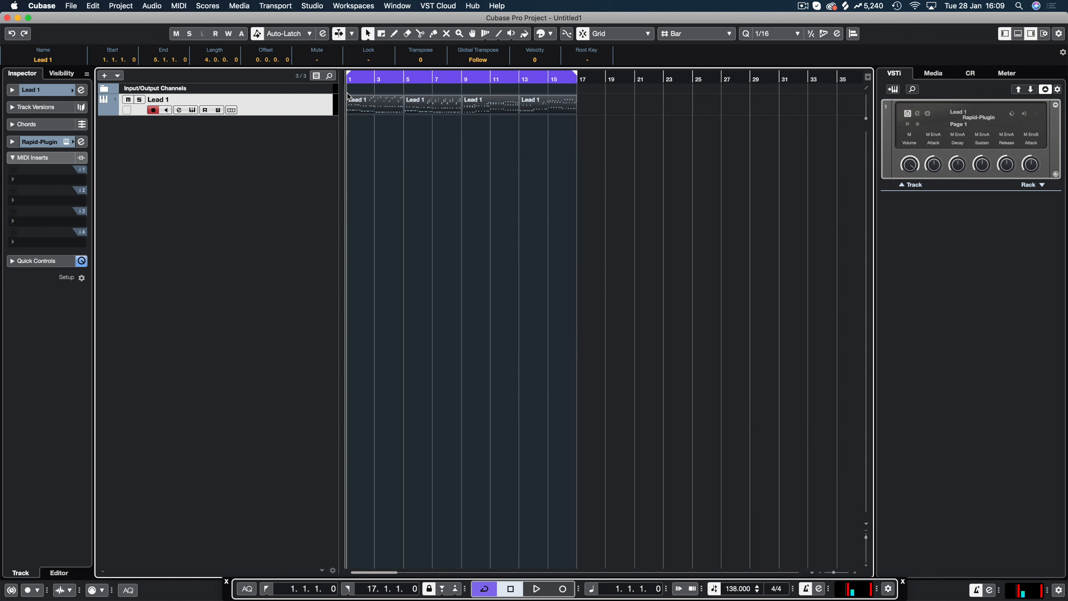